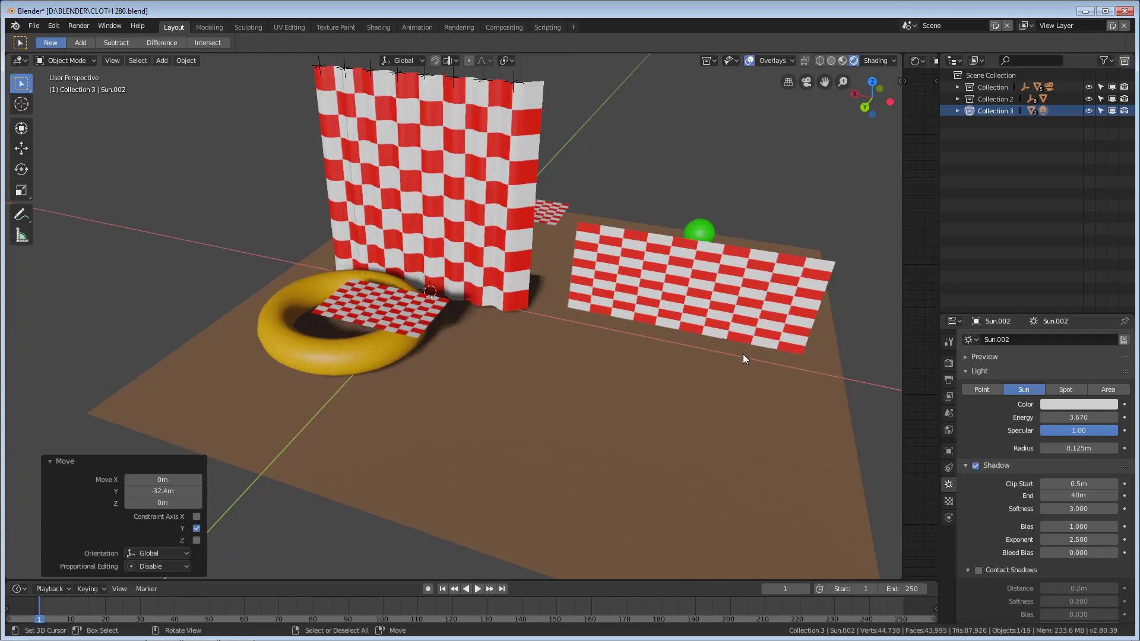
Play the cloth simulation of the whole scene and pause it partway through.
scroll(712, 387, down, 2)
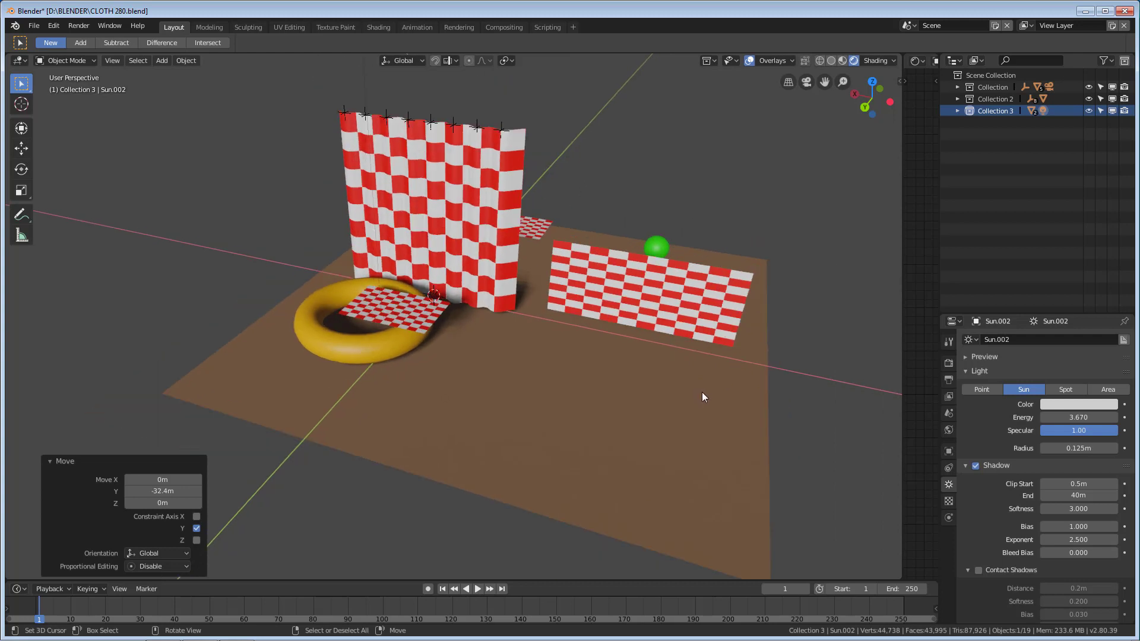
click(475, 591)
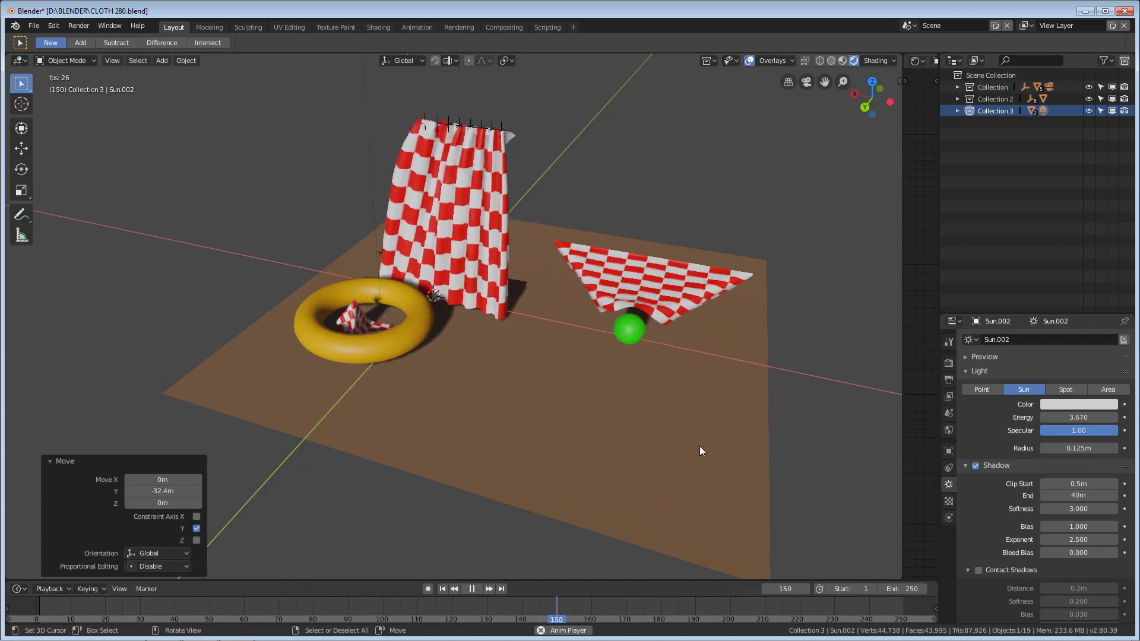
click(471, 589)
Replay the simulation from frame 1 with the cloth over the monkey head in view, and return to frame 1.
middle_drag(700, 448, 530, 397)
scroll(699, 338, up, 5)
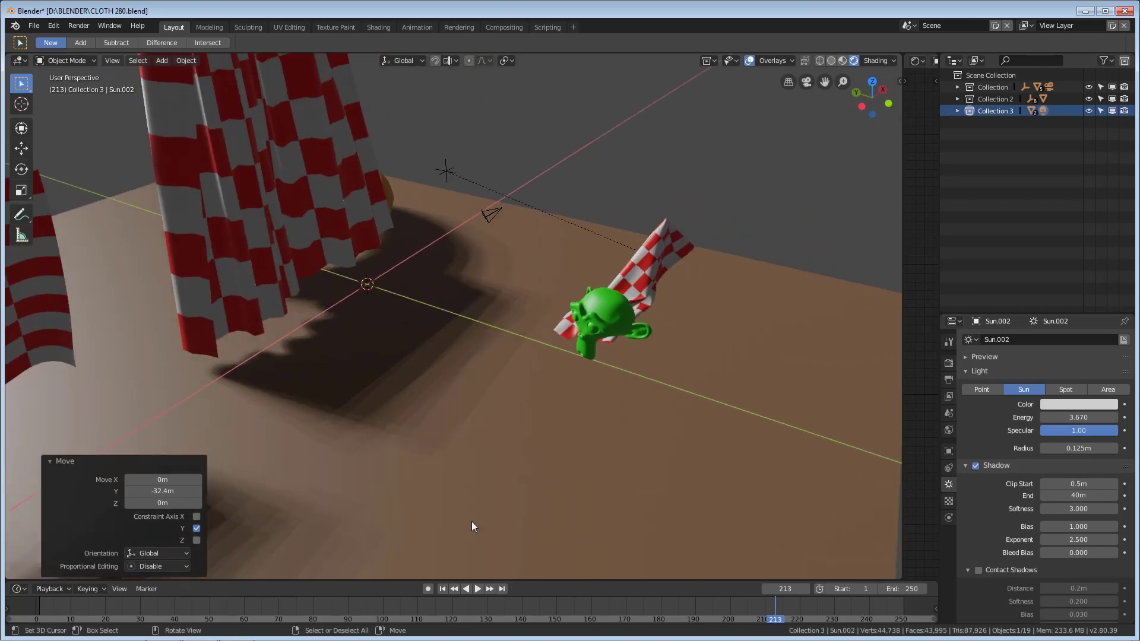
click(442, 590)
click(477, 587)
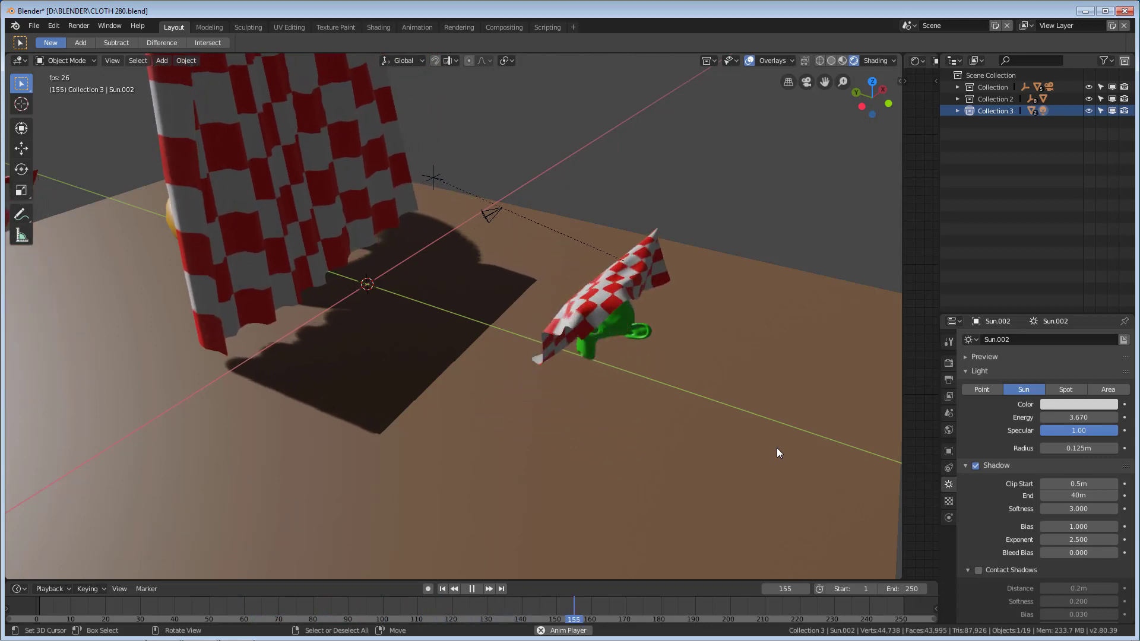
click(472, 589)
middle_drag(503, 443, 502, 405)
click(442, 589)
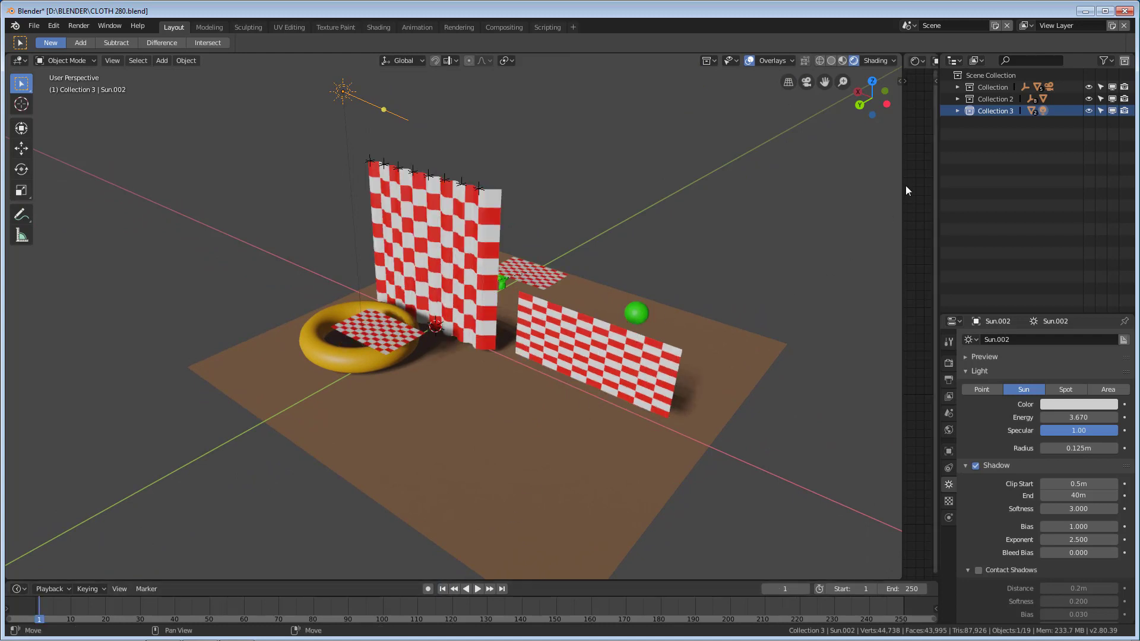
Hide Collection and Collection 2, and examine the remaining checkered plane's mesh and upper-edge vertex group in Edit Mode.
click(1089, 88)
click(1088, 96)
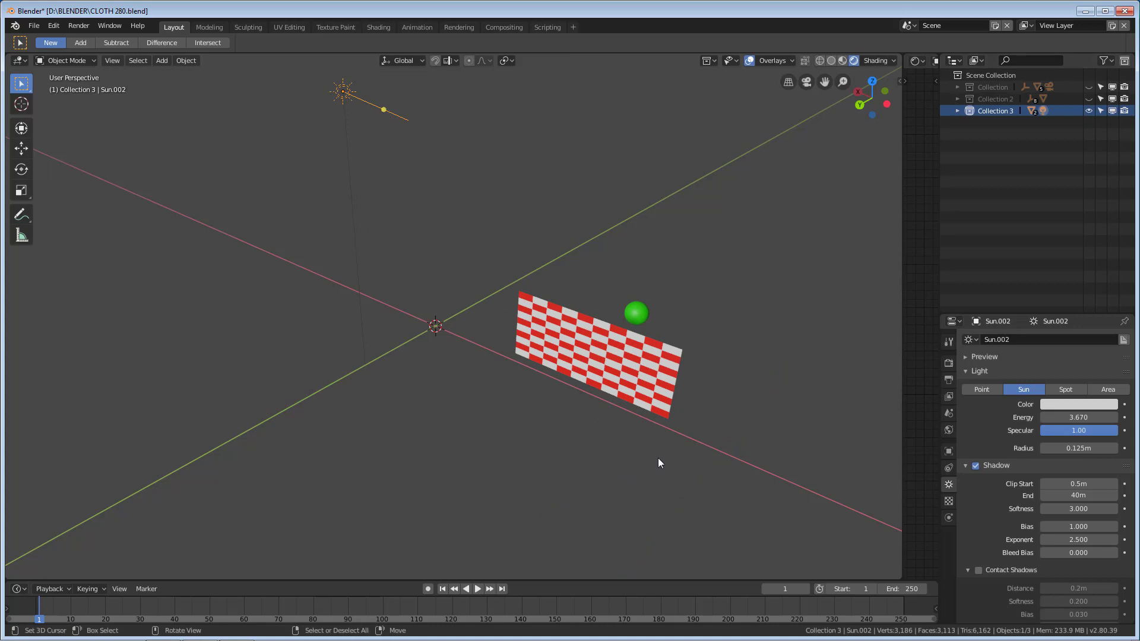
click(622, 348)
key(Tab)
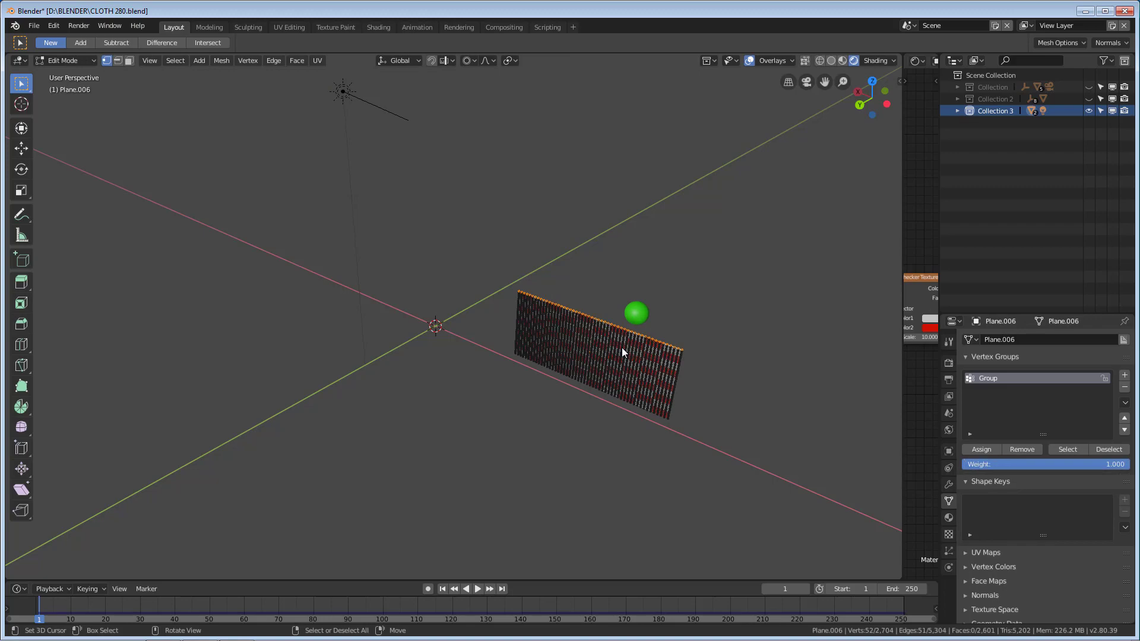
middle_drag(644, 440, 664, 407)
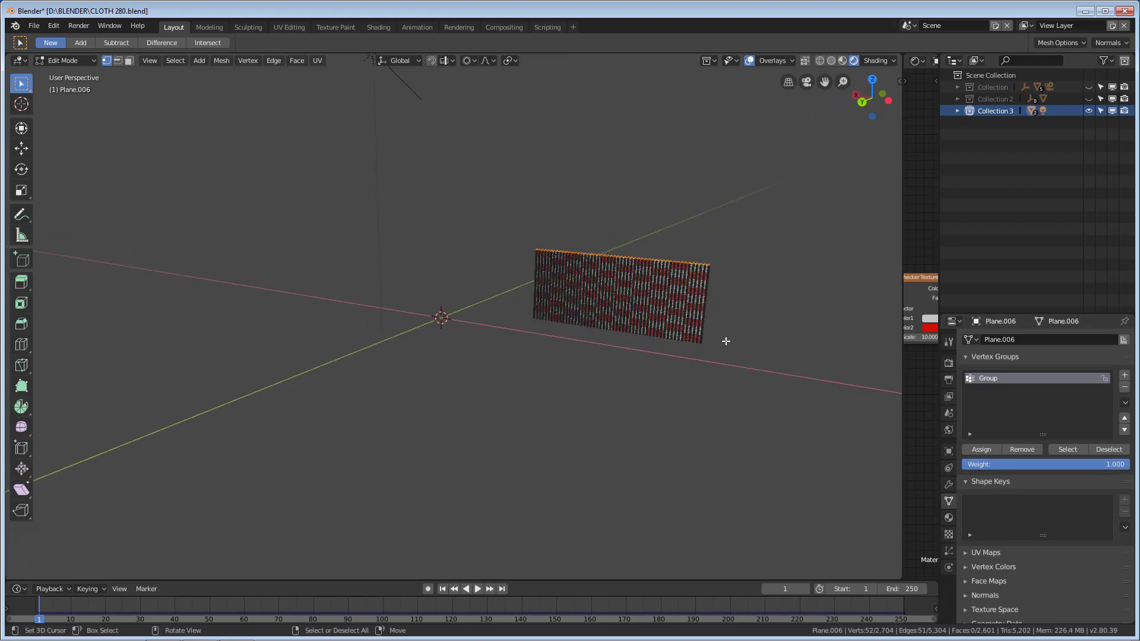
scroll(736, 344, up, 4)
shift+middle_drag(745, 352, 521, 327)
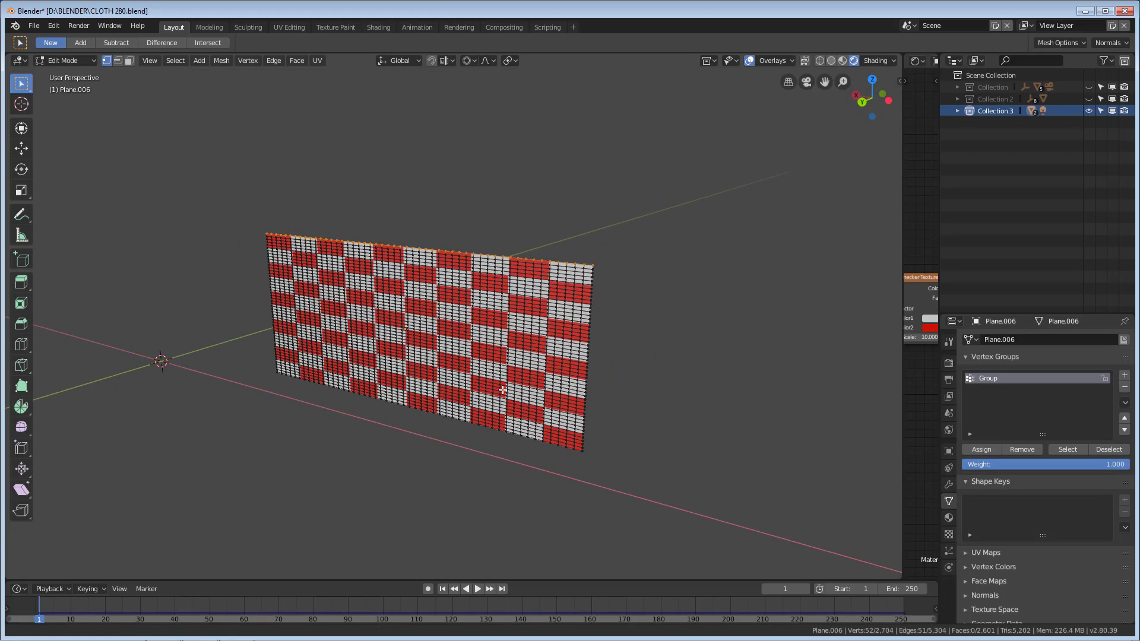
scroll(520, 328, up, 5)
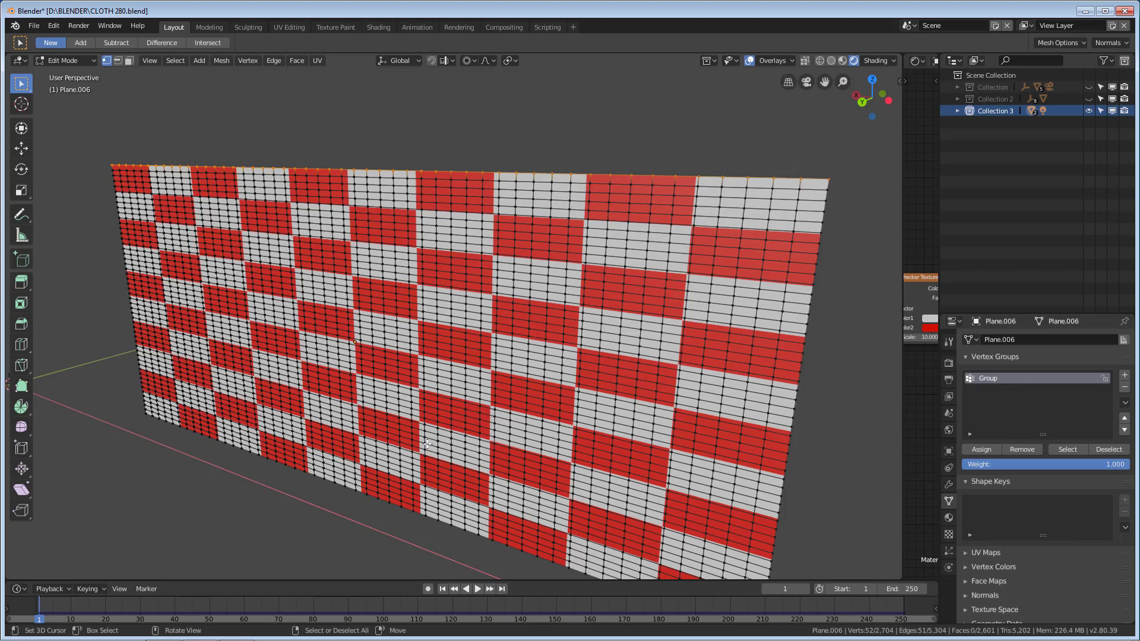
key(Tab)
scroll(485, 409, down, 3)
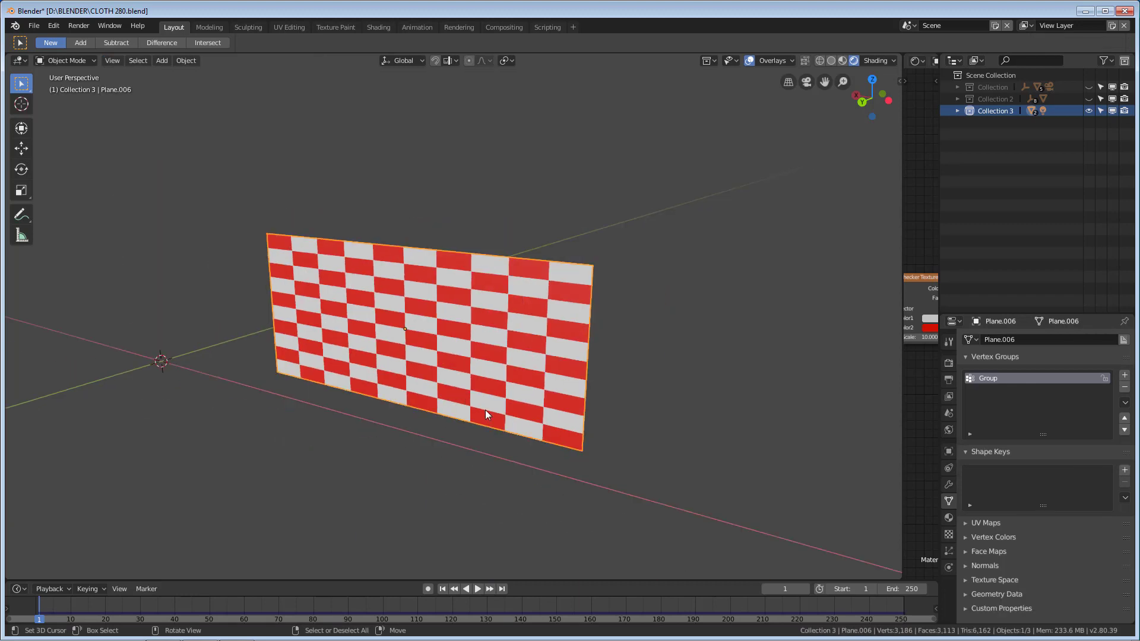
Display the checkered plane's physics settings and choose the Cotton cloth preset.
middle_drag(530, 397, 442, 369)
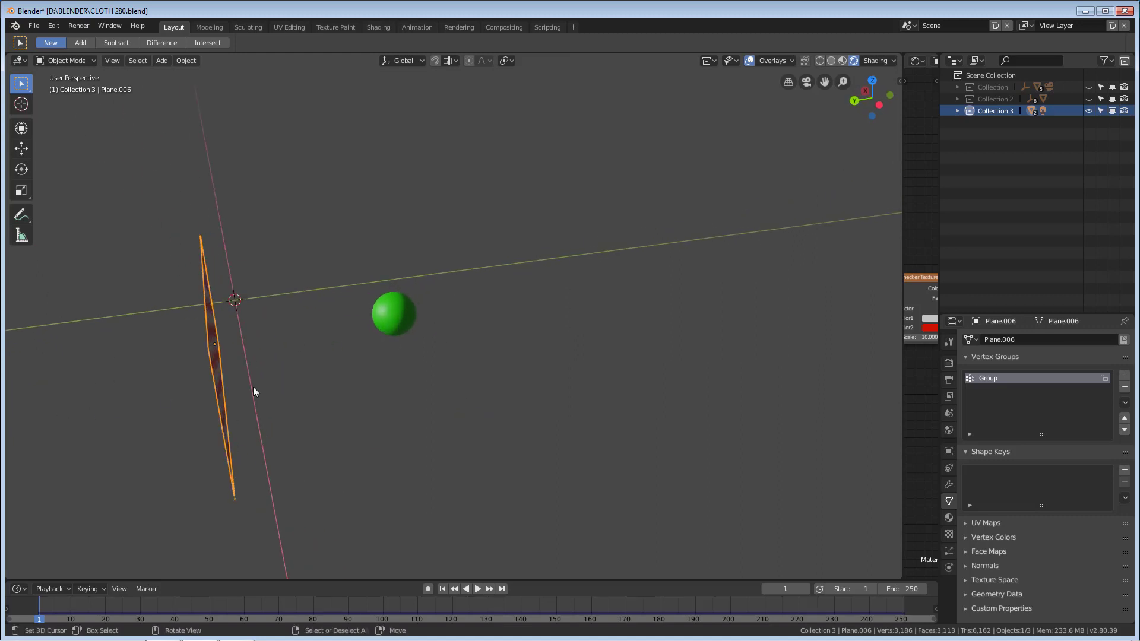
middle_drag(364, 387, 433, 350)
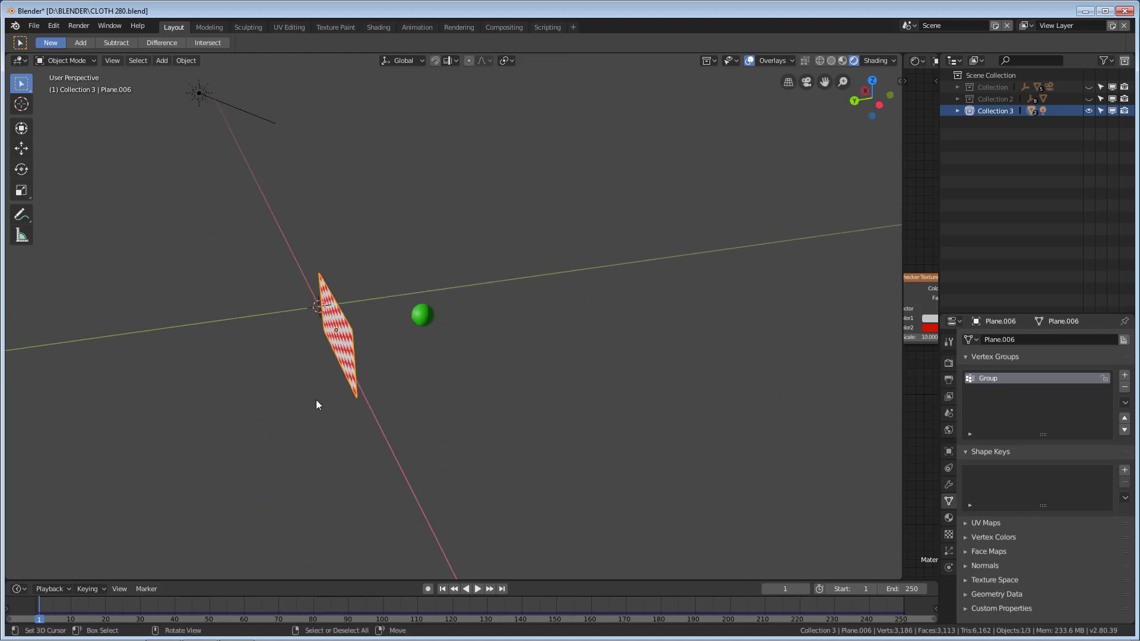
middle_drag(298, 420, 355, 407)
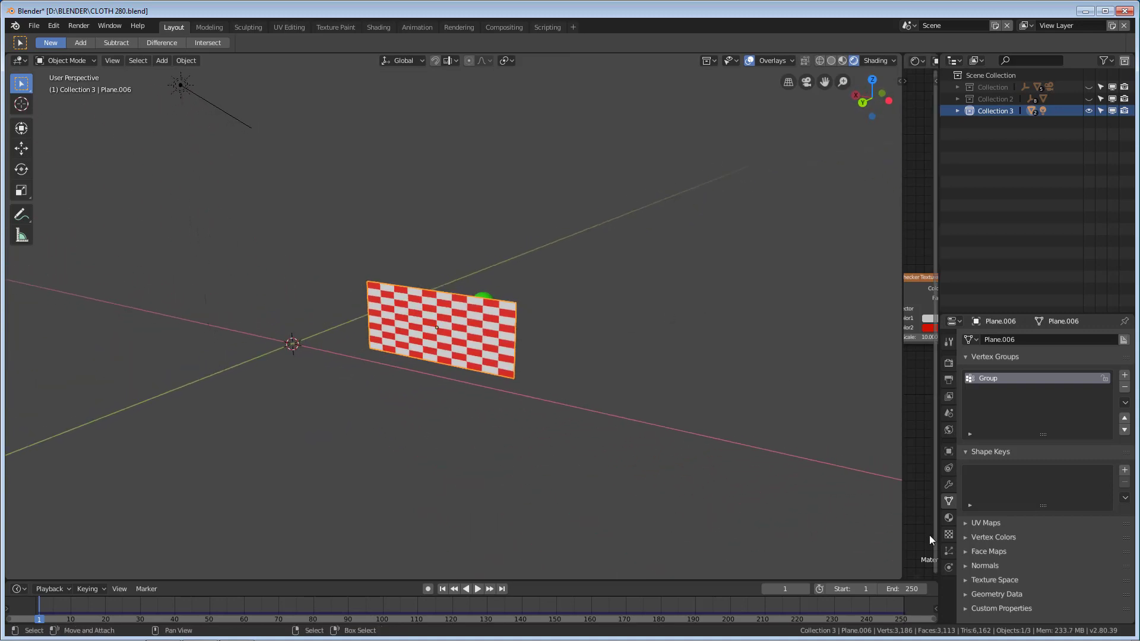
click(949, 567)
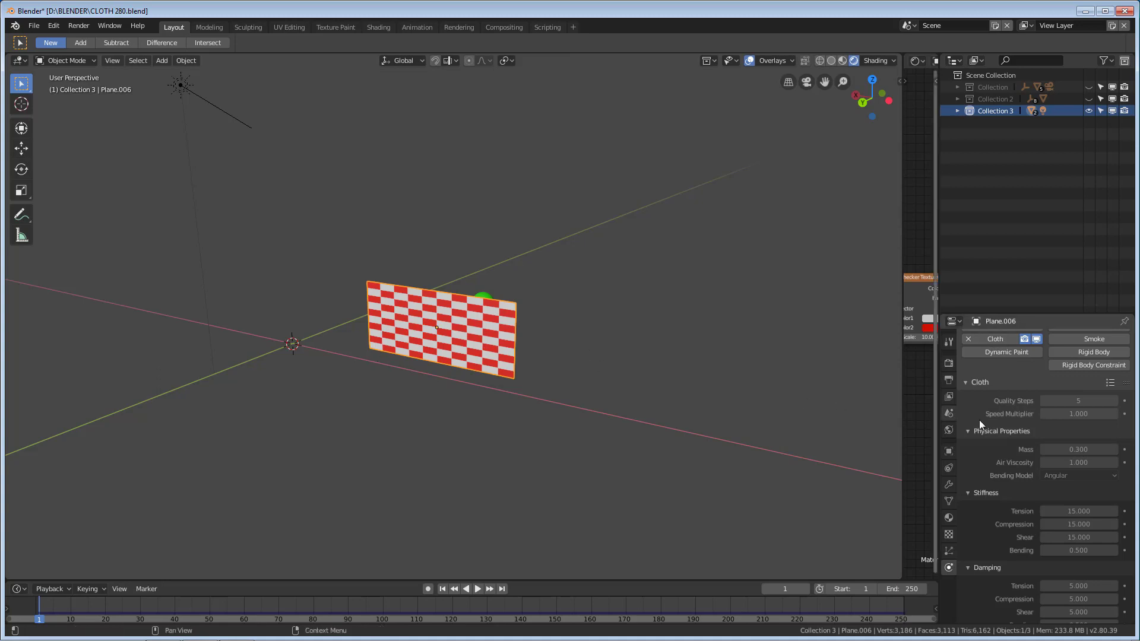
click(1110, 382)
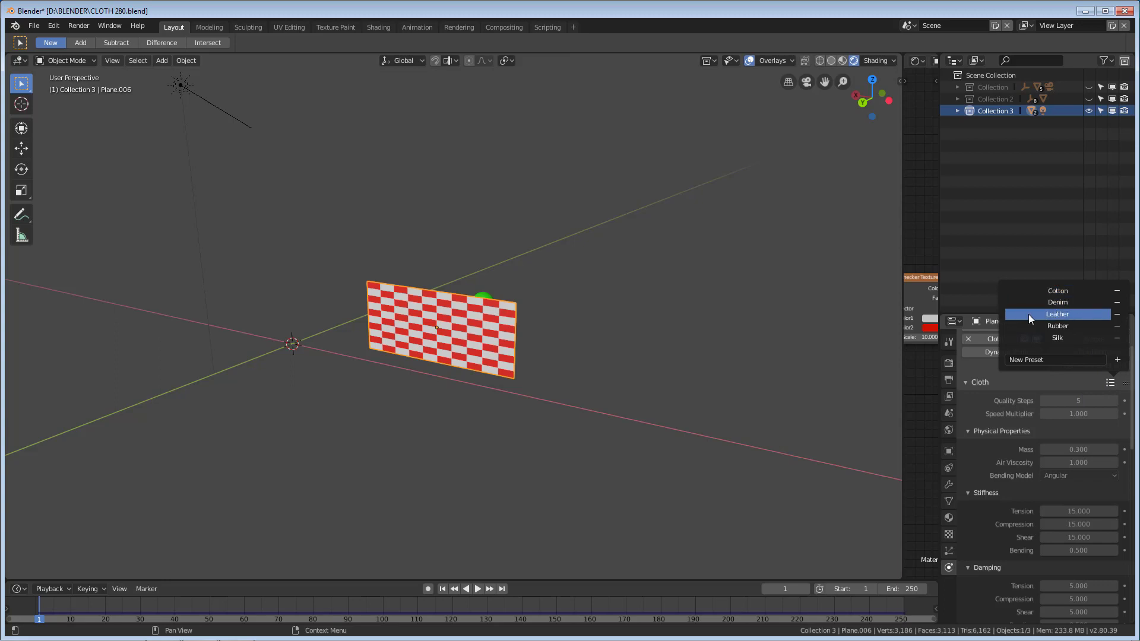
click(1052, 294)
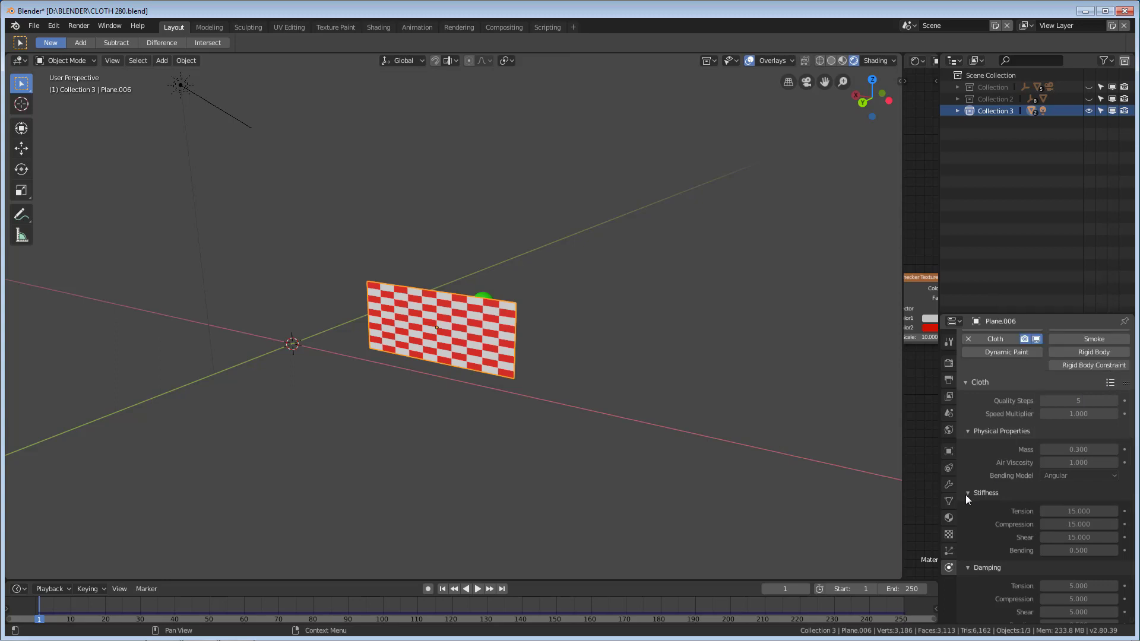
Examine the plane's cloth stiffness, damping, cache, pin group, object collision and self collision settings.
scroll(1003, 446, down, 8)
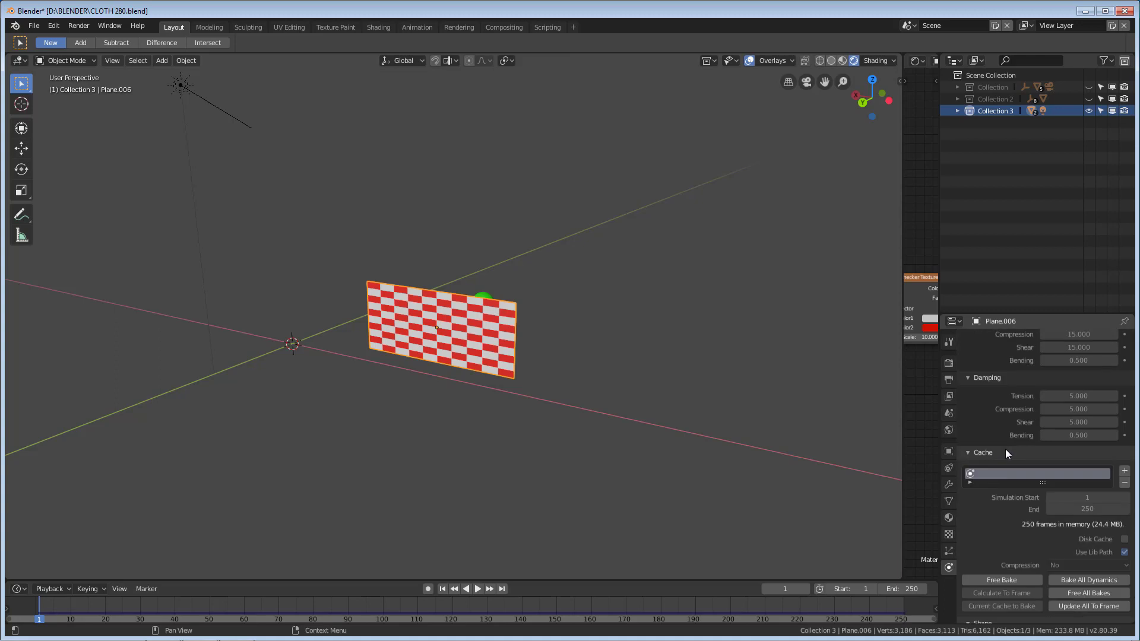
scroll(1006, 453, down, 3)
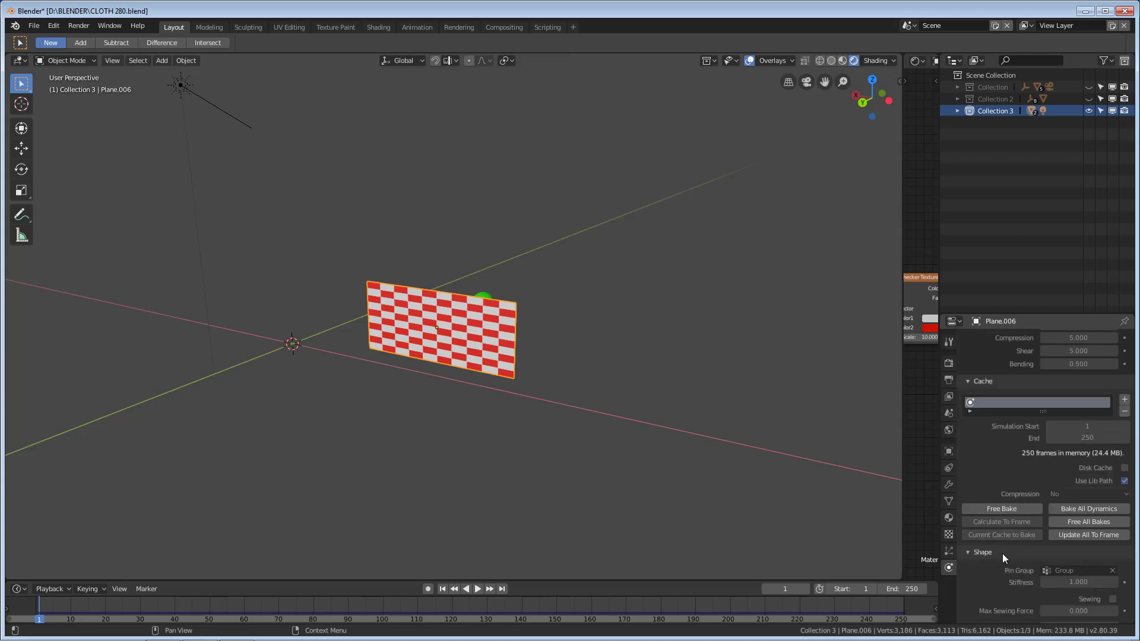
scroll(1003, 553, down, 2)
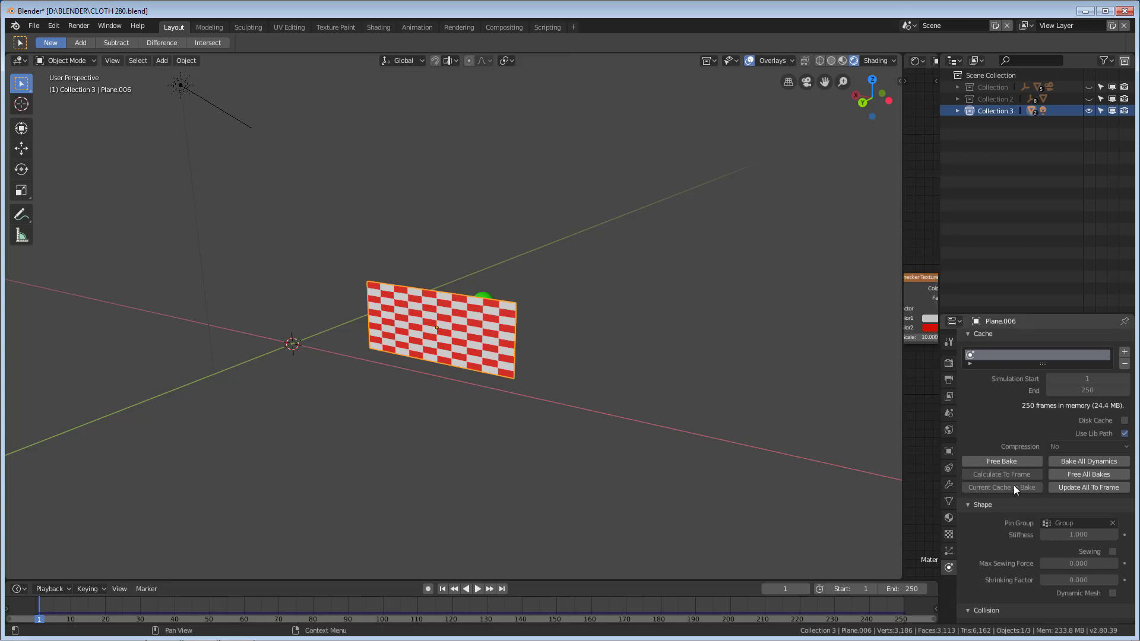
scroll(1014, 486, down, 5)
scroll(1014, 485, down, 3)
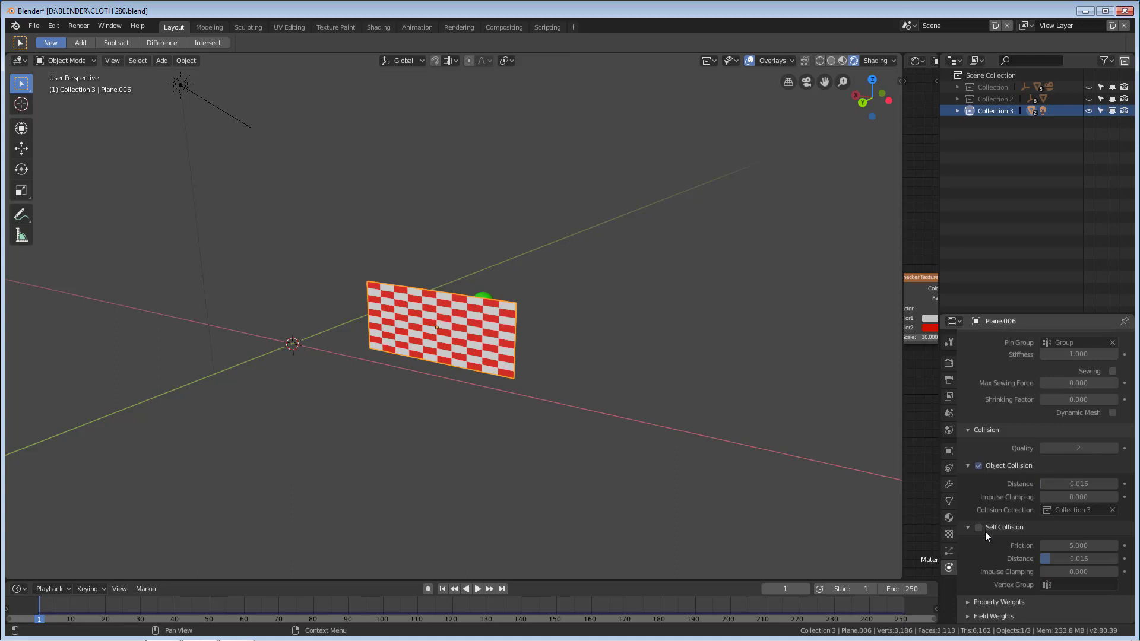
scroll(1024, 484, up, 9)
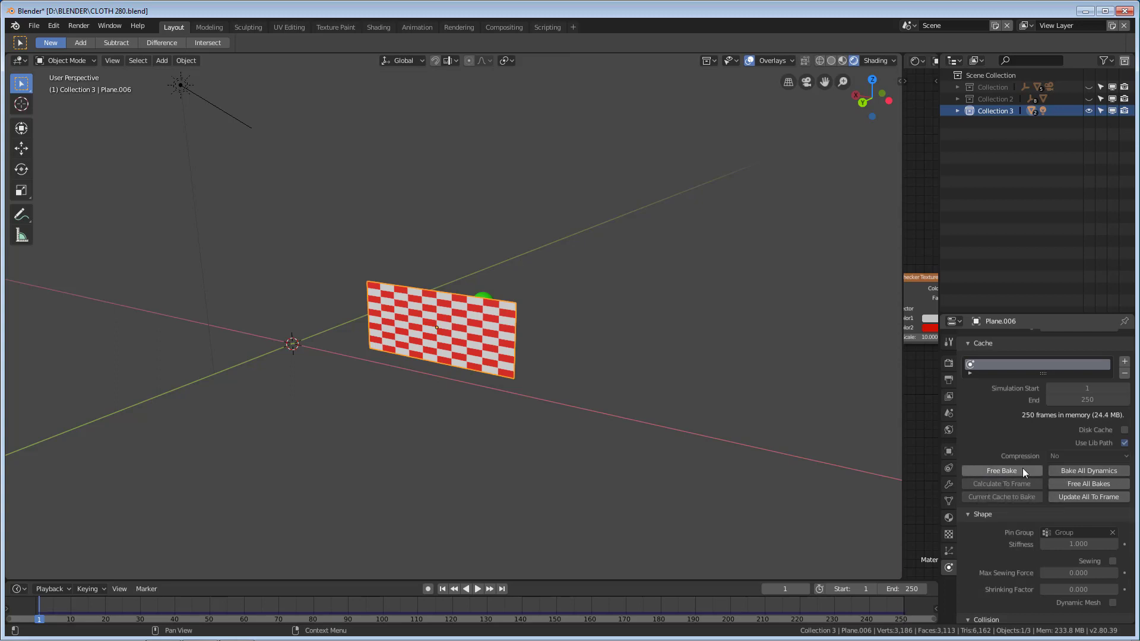
Play the simulation of the green ball hitting the pinned cloth, viewed from the side, and return to frame 1.
middle_drag(743, 373, 686, 373)
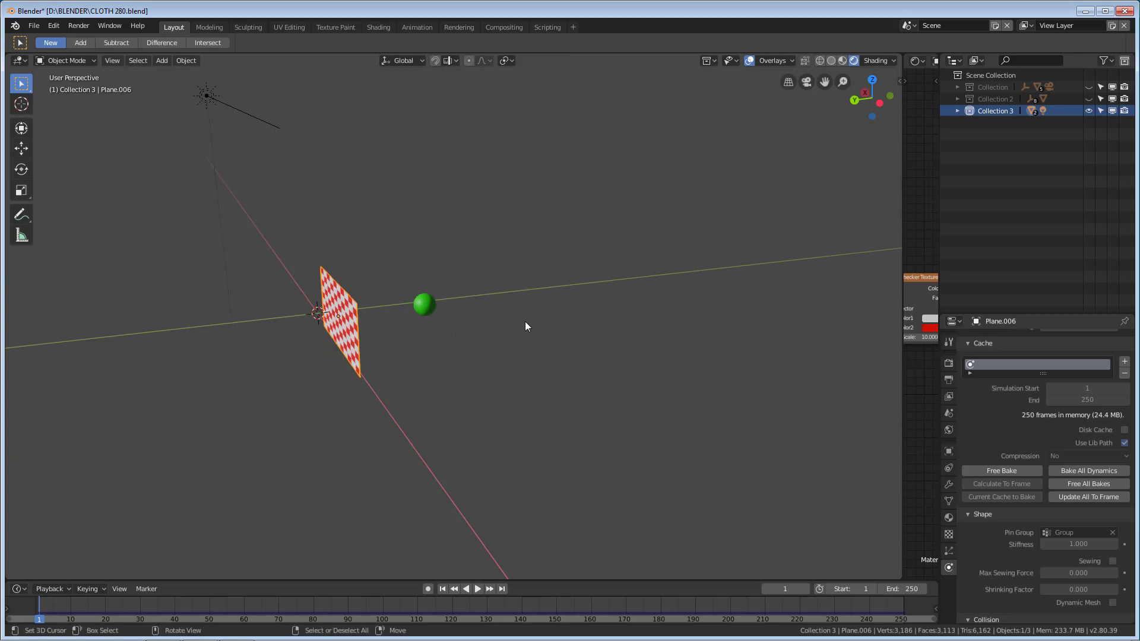
middle_drag(425, 380, 596, 388)
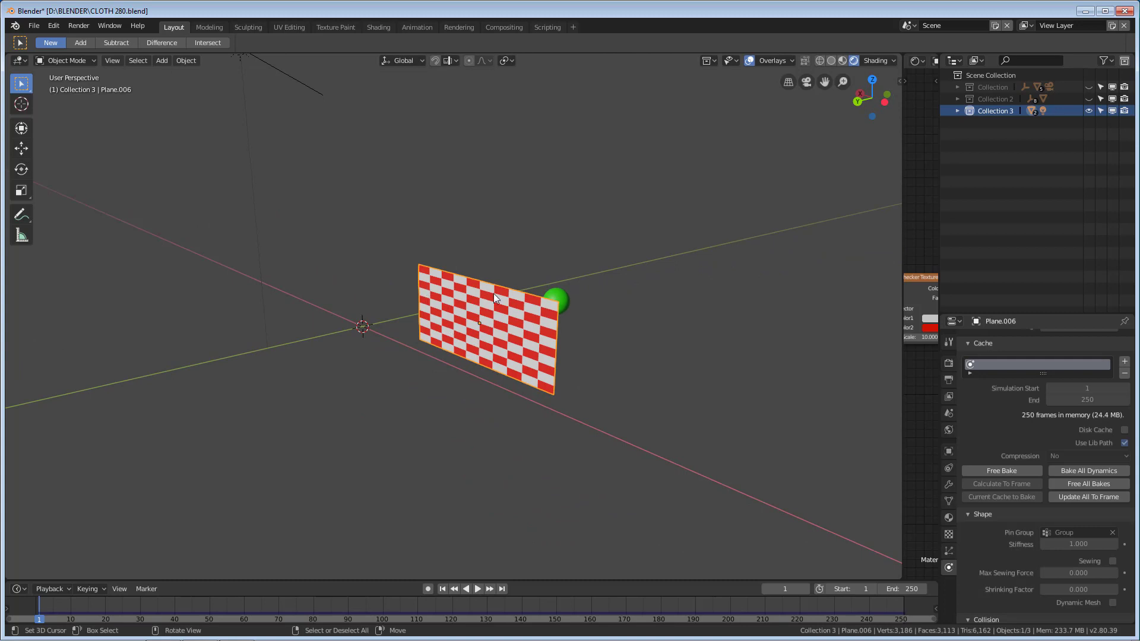
click(477, 588)
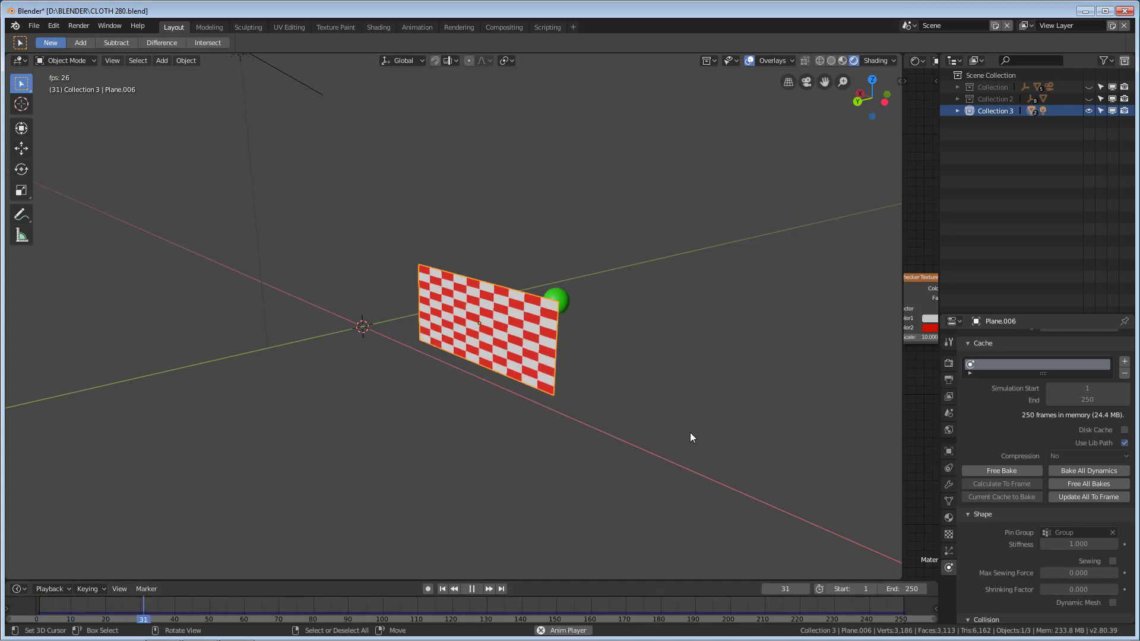
middle_drag(690, 431, 655, 439)
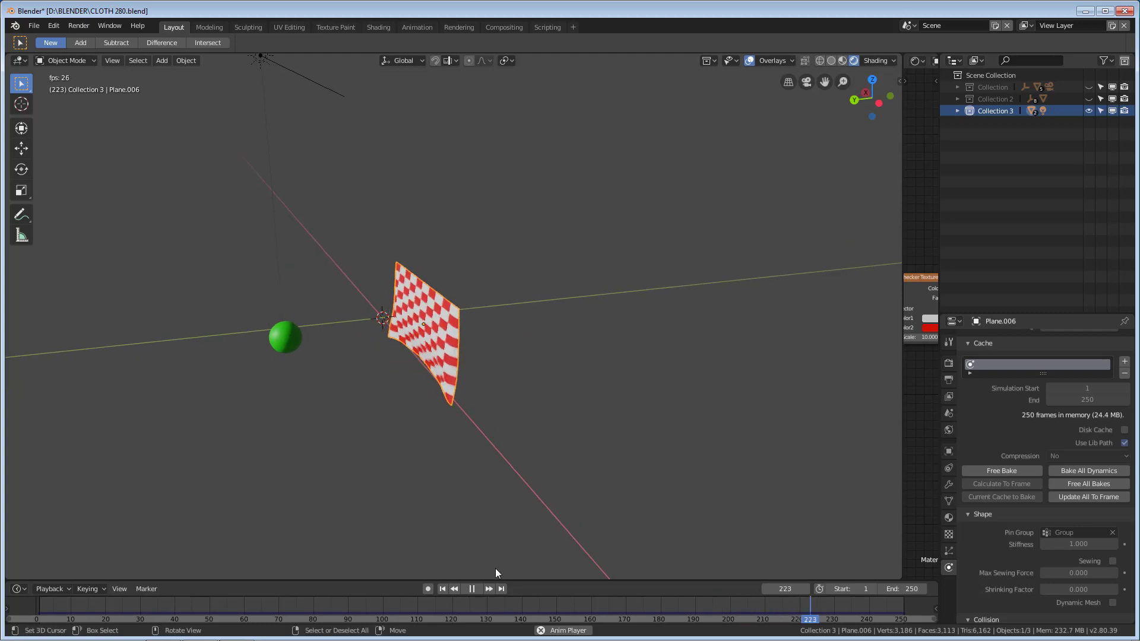
click(473, 589)
click(441, 589)
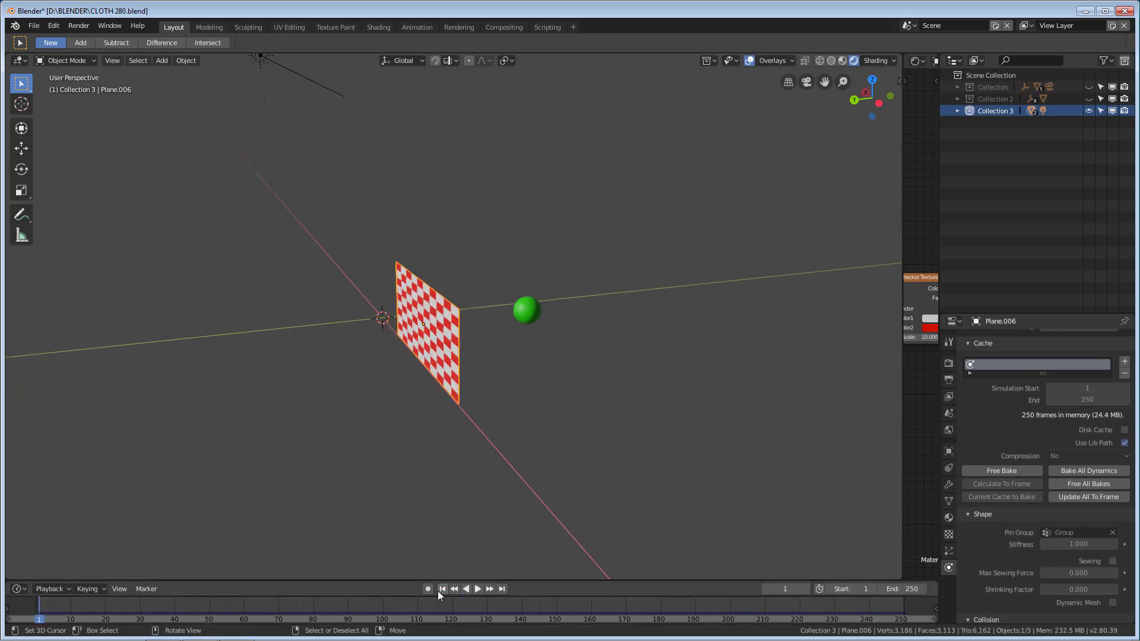
Select the green ball and examine its Collision physics settings.
click(522, 319)
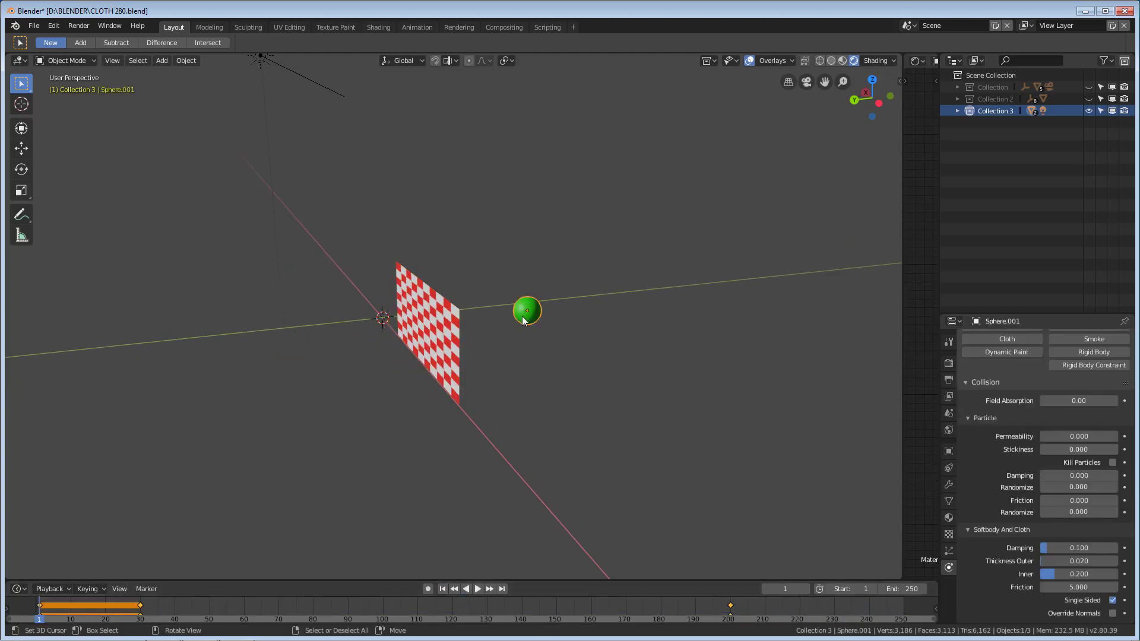
scroll(972, 475, up, 2)
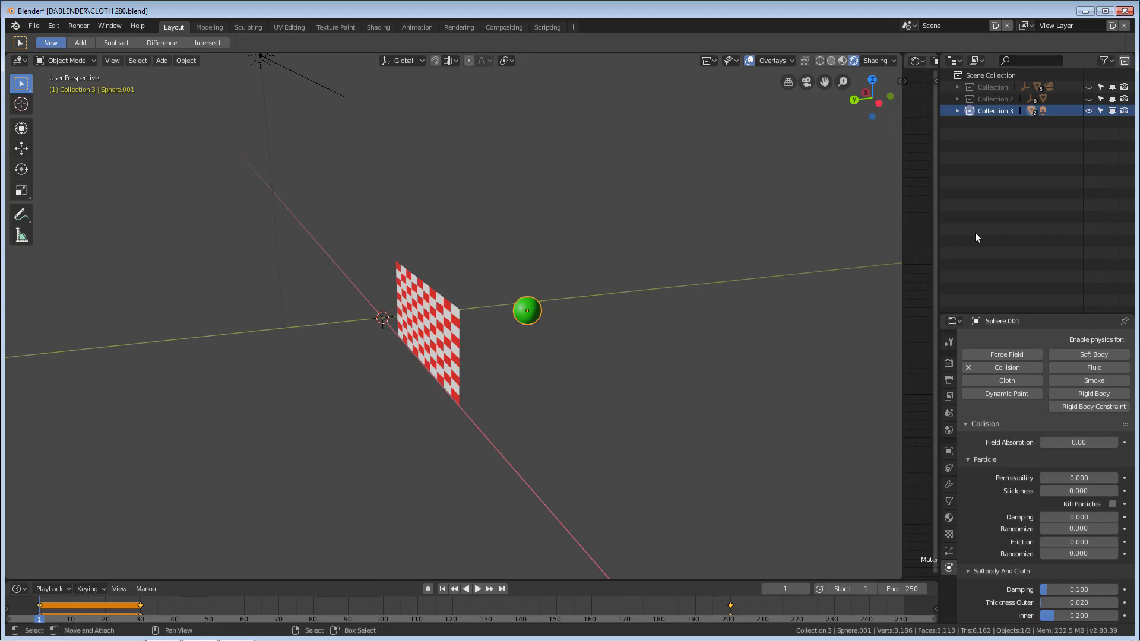
Make Collection visible again and leave Collection 2 hidden.
click(1089, 100)
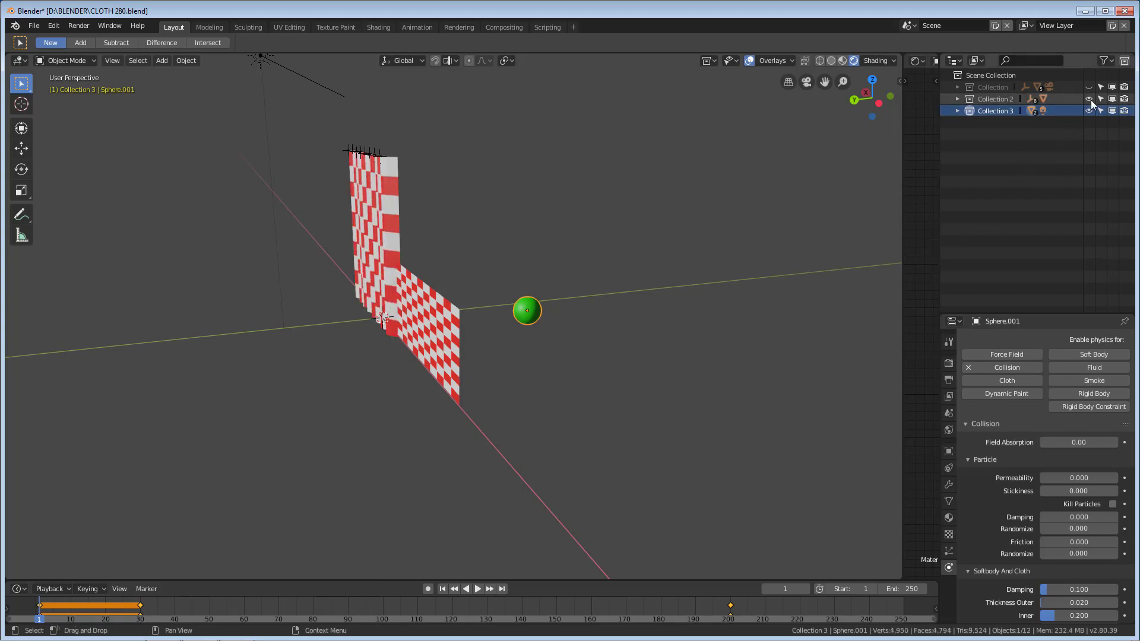
click(1089, 87)
click(1089, 98)
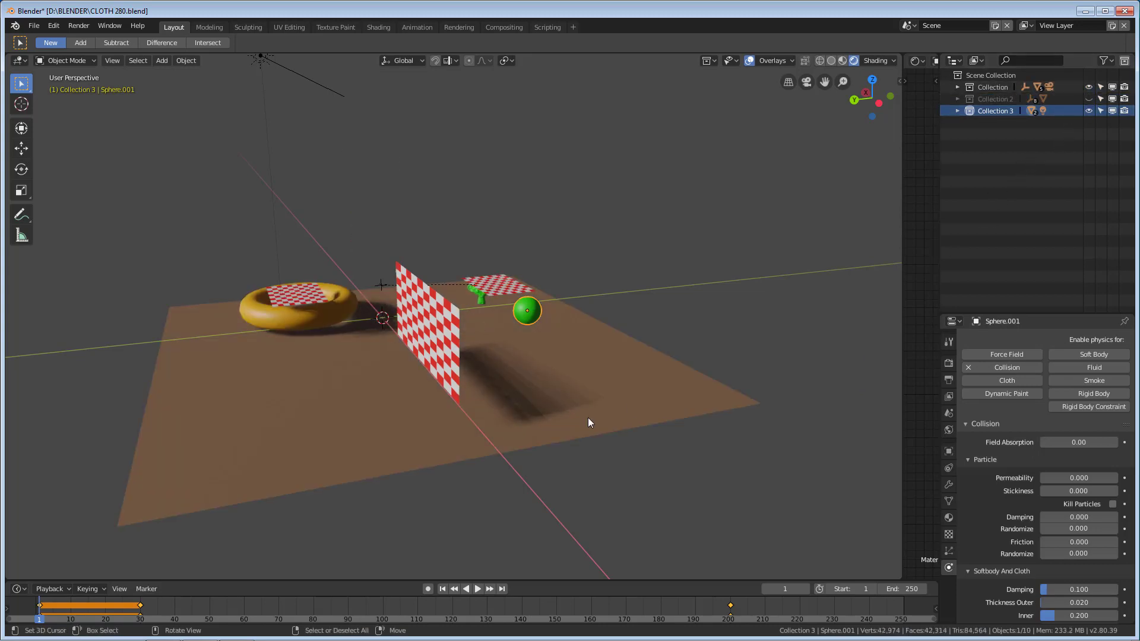
Examine the mesh of the cloth above the monkey head in Edit Mode, and select the cloth above the torus.
middle_drag(330, 395, 563, 393)
scroll(435, 410, up, 3)
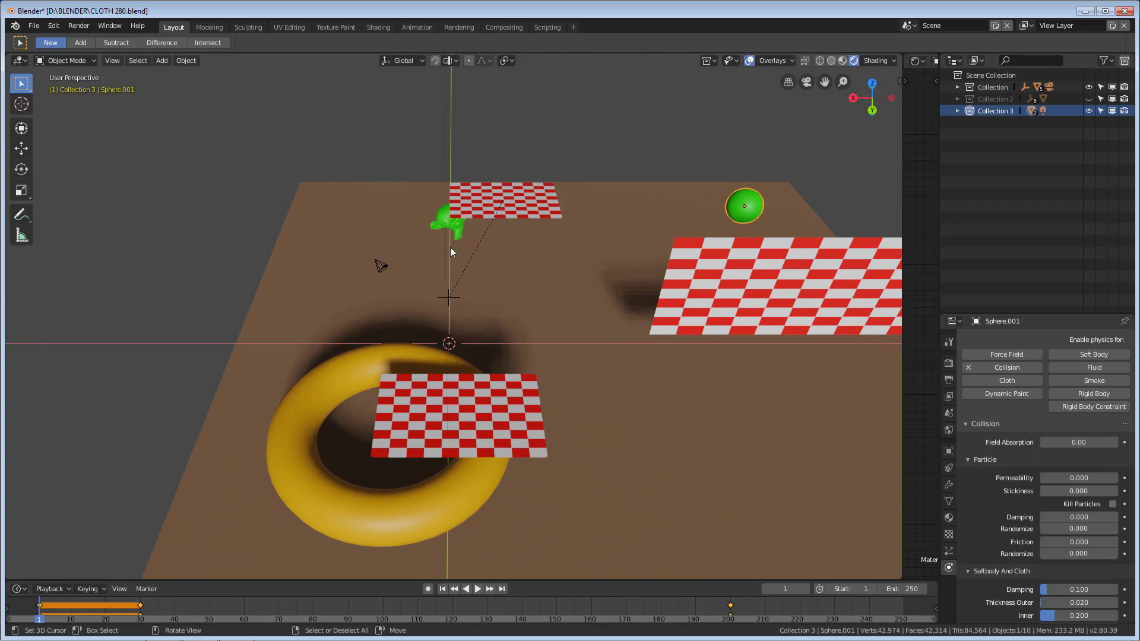
click(494, 201)
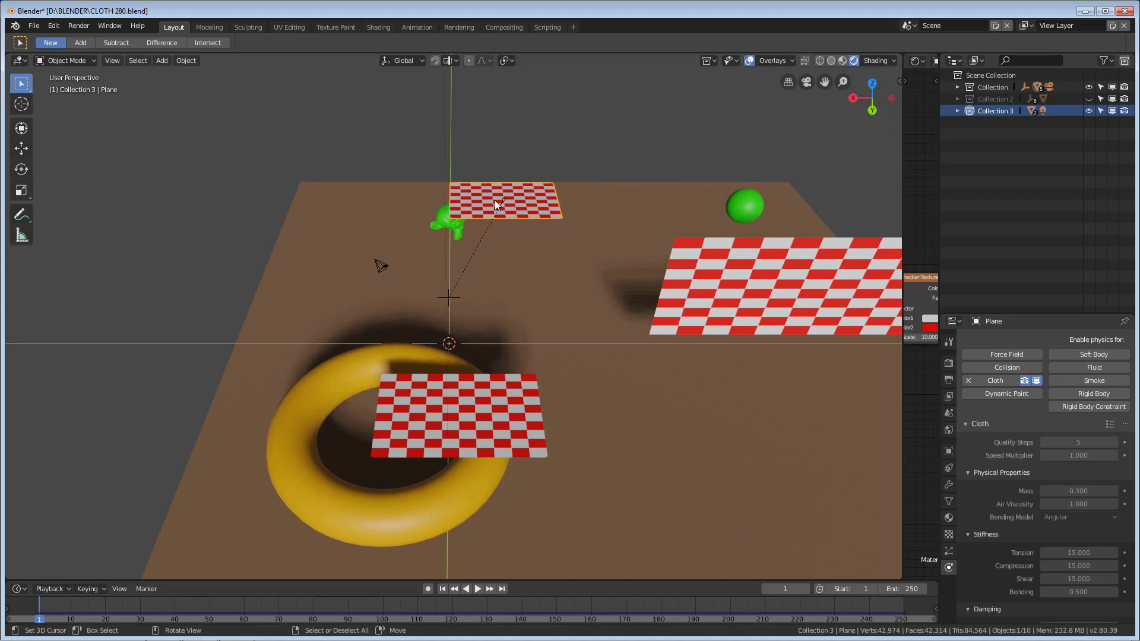
key(Tab)
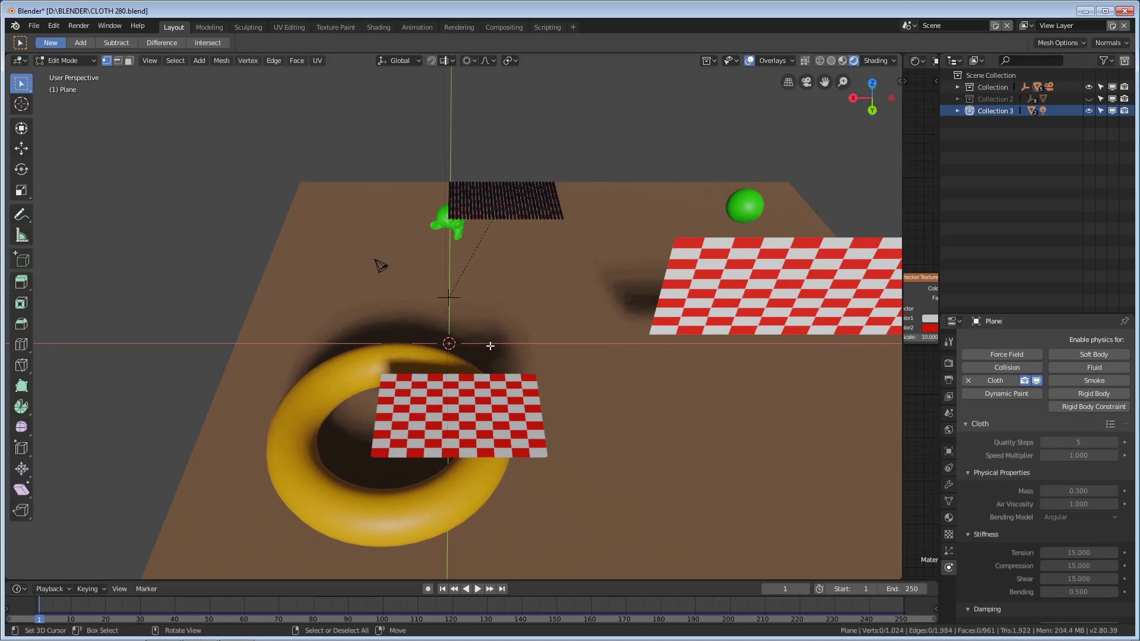
key(Tab)
click(438, 422)
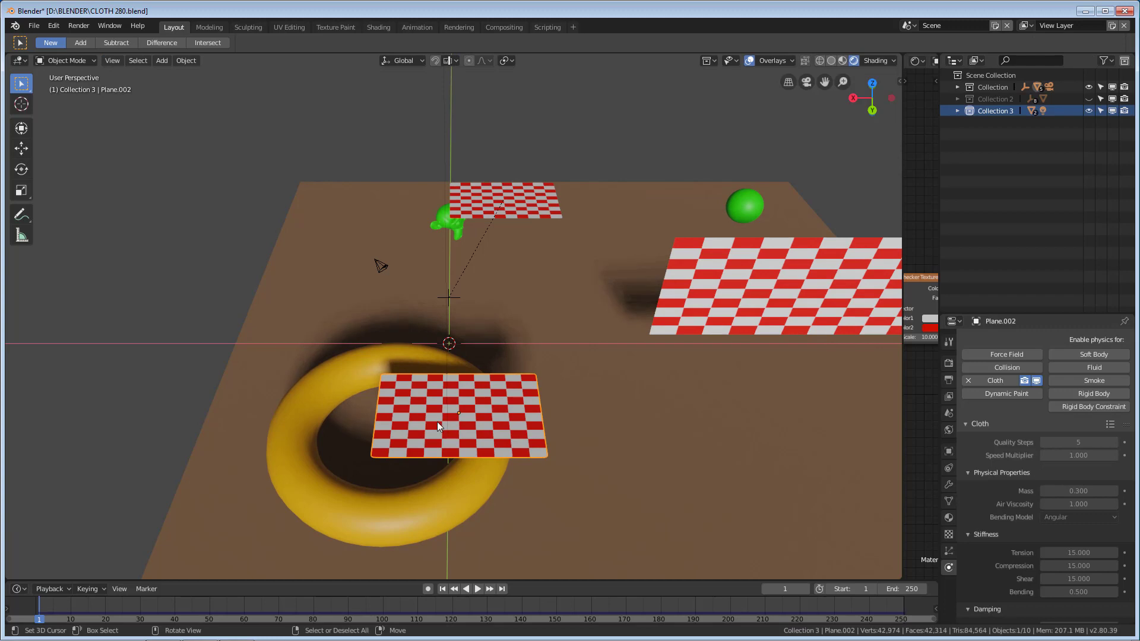
Examine the torus cloth's mesh in Edit Mode and its vertex group, and return to Object Mode.
key(Tab)
scroll(420, 422, up, 4)
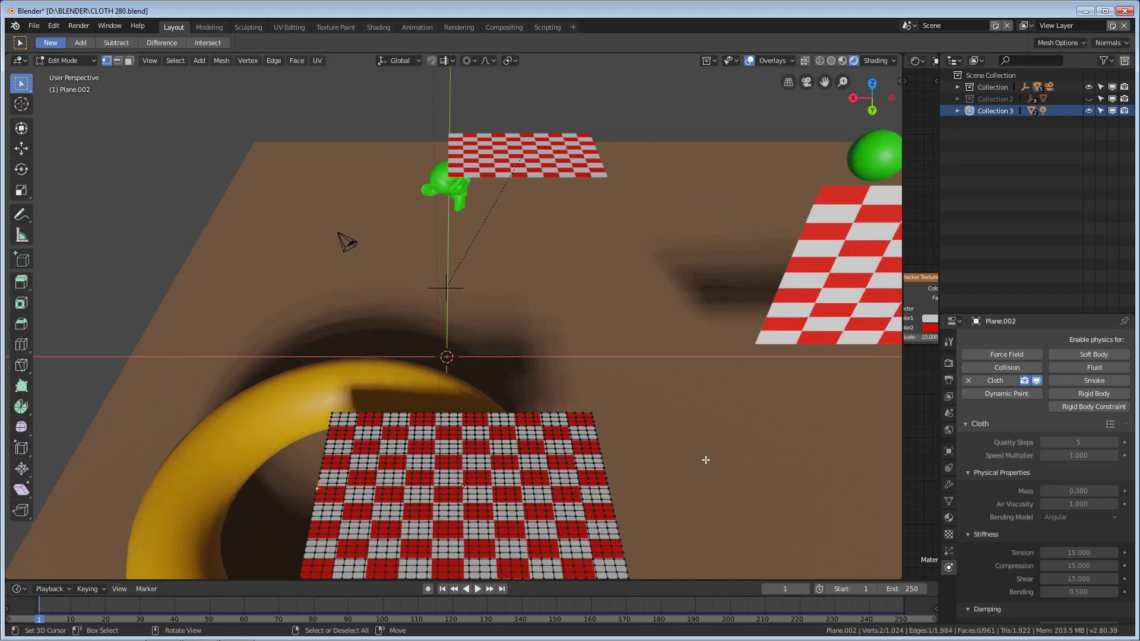
click(949, 501)
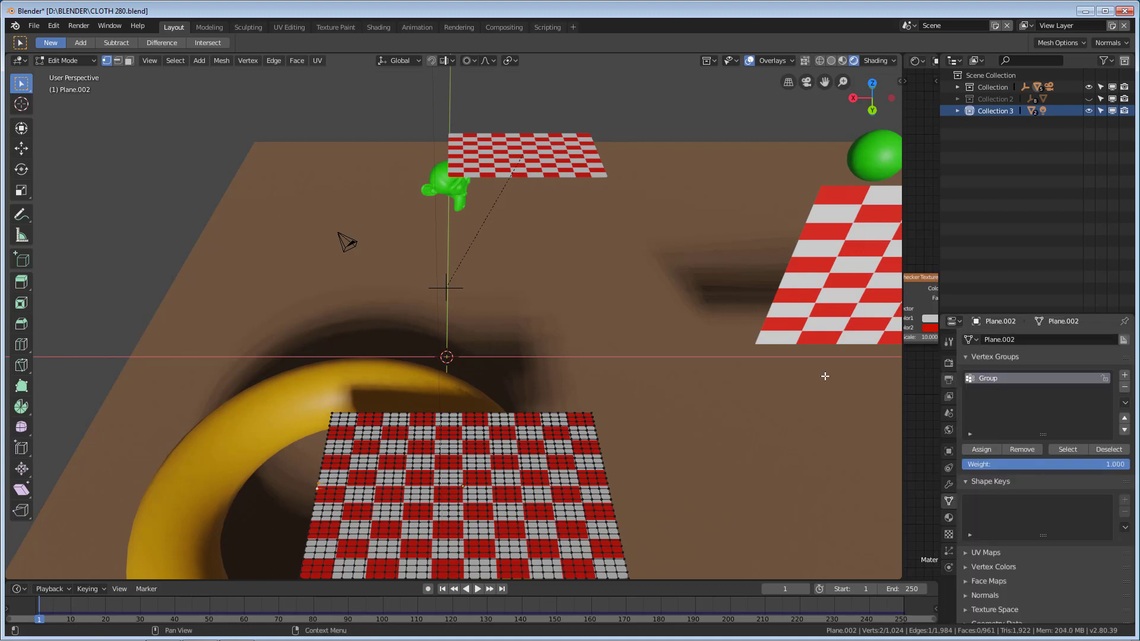
key(Tab)
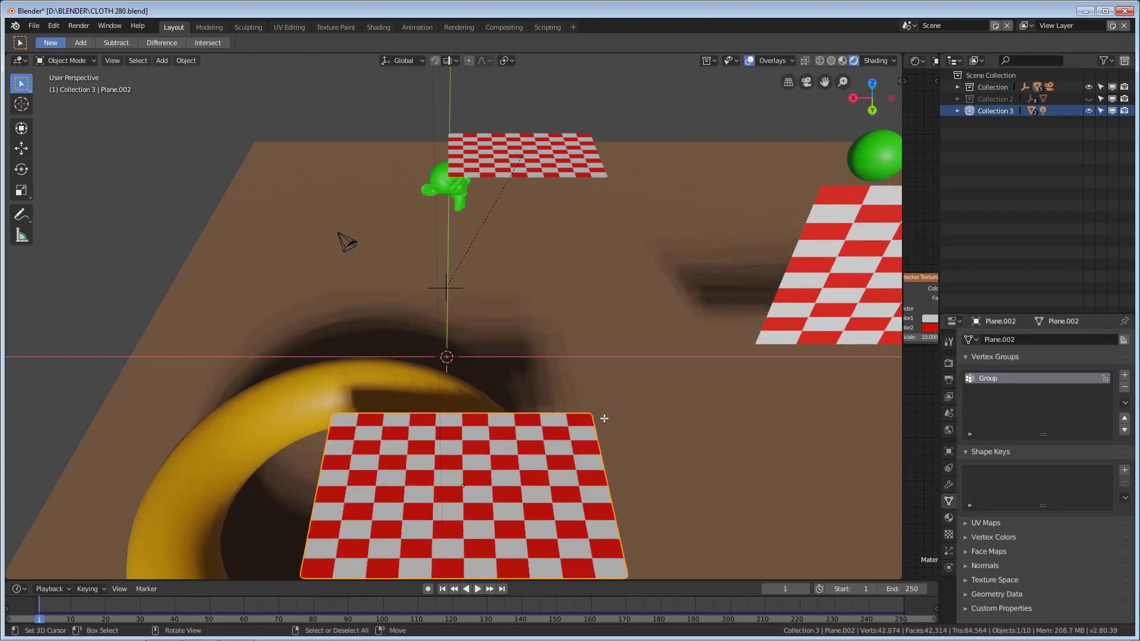
Review the torus cloth's physics settings, including its cache, Pin Group and collision options.
click(953, 568)
scroll(1013, 426, down, 12)
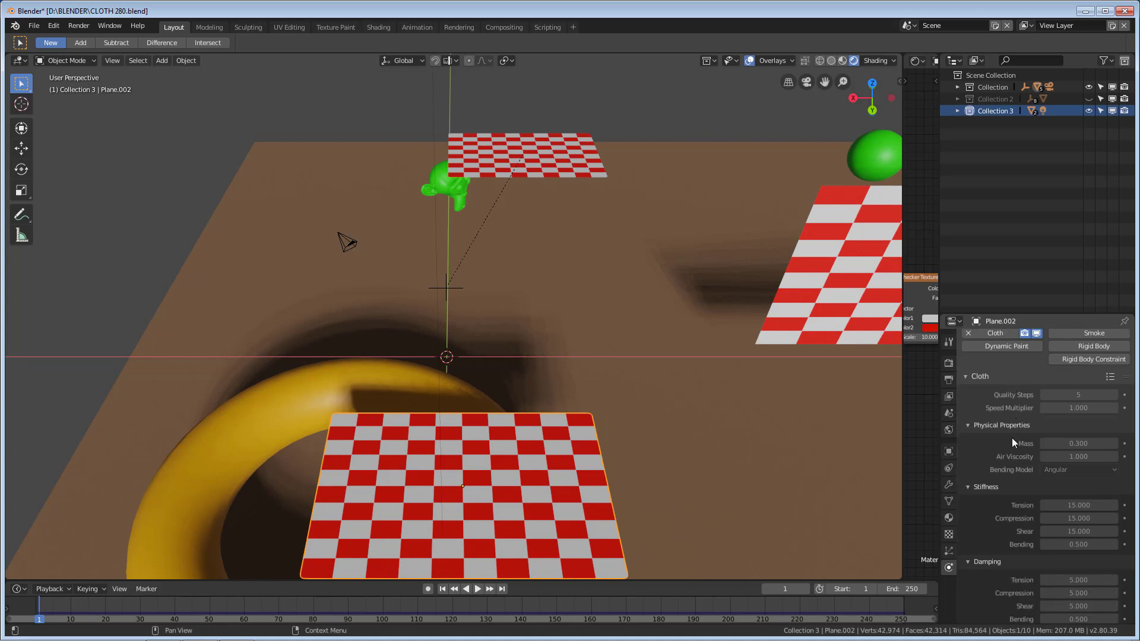
scroll(1013, 470, down, 6)
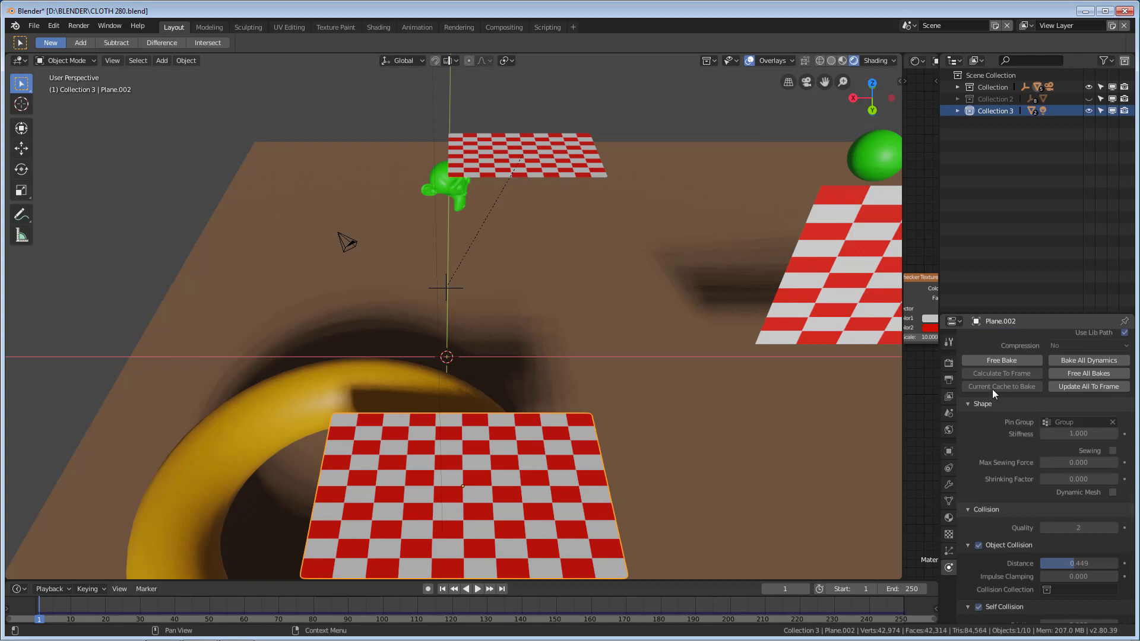
scroll(686, 394, down, 3)
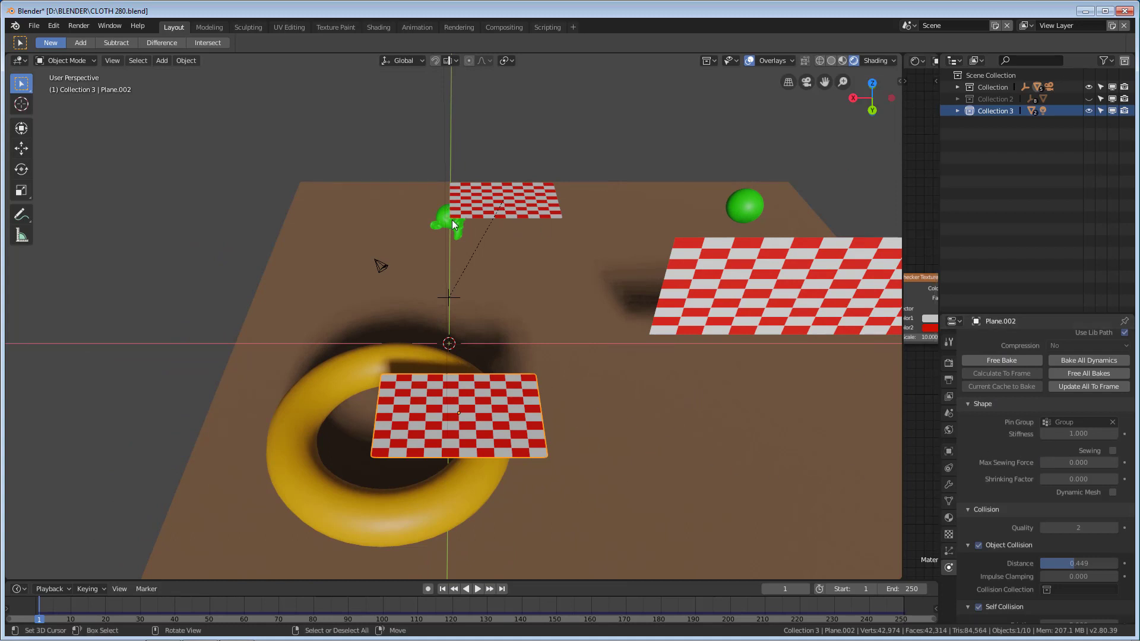
Select the cloth above the monkey head and free its baked simulation.
scroll(511, 189, up, 3)
scroll(629, 249, up, 2)
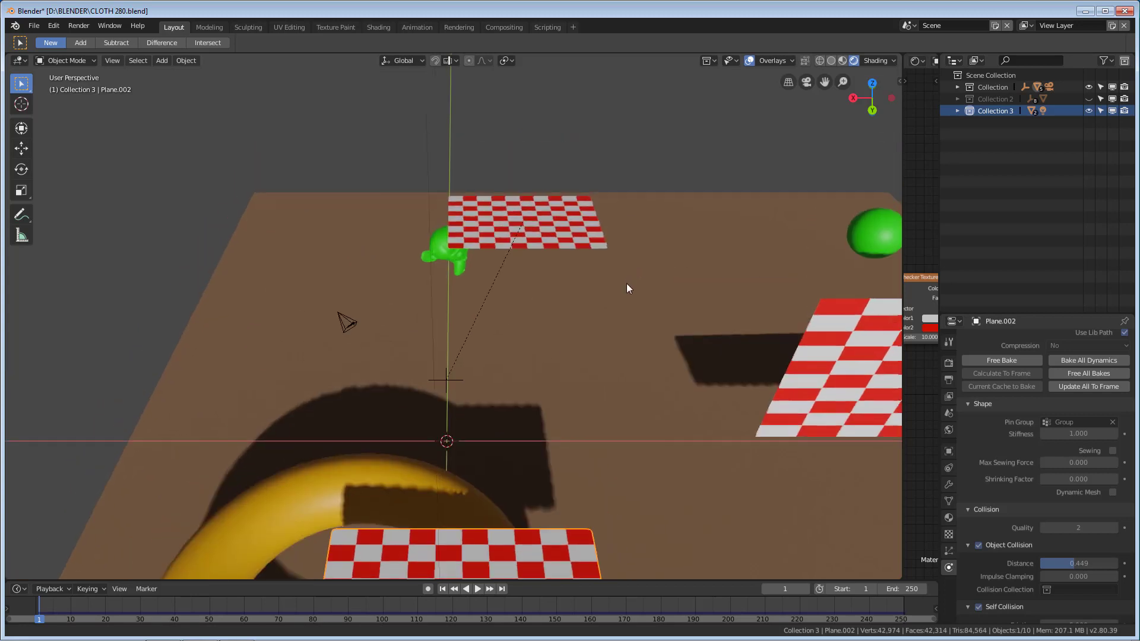
middle_drag(628, 288, 656, 265)
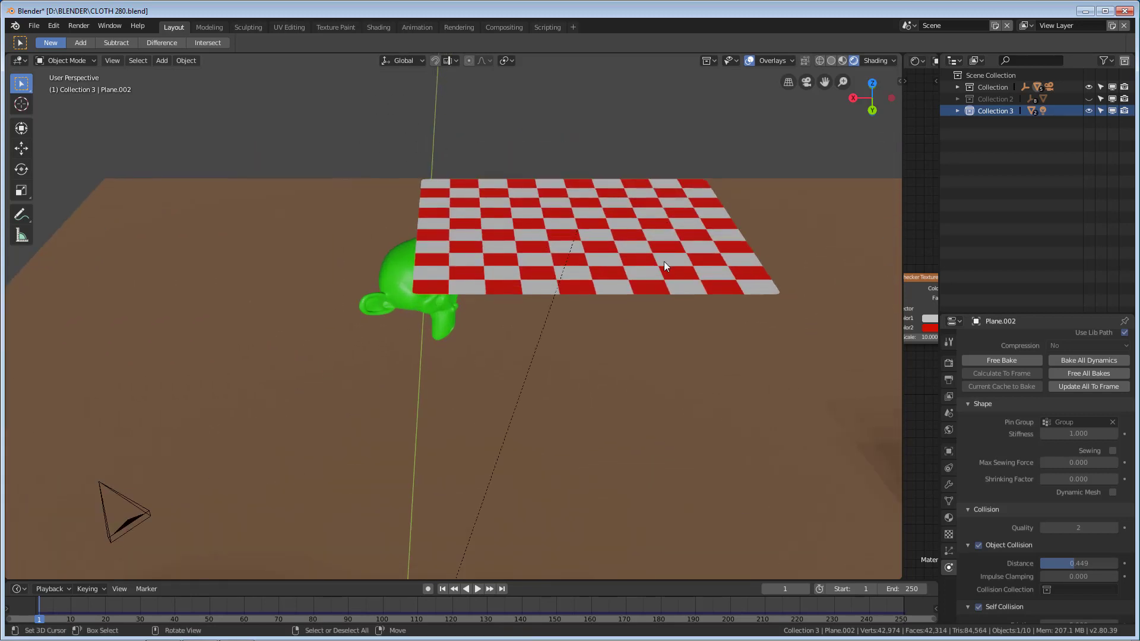
click(666, 262)
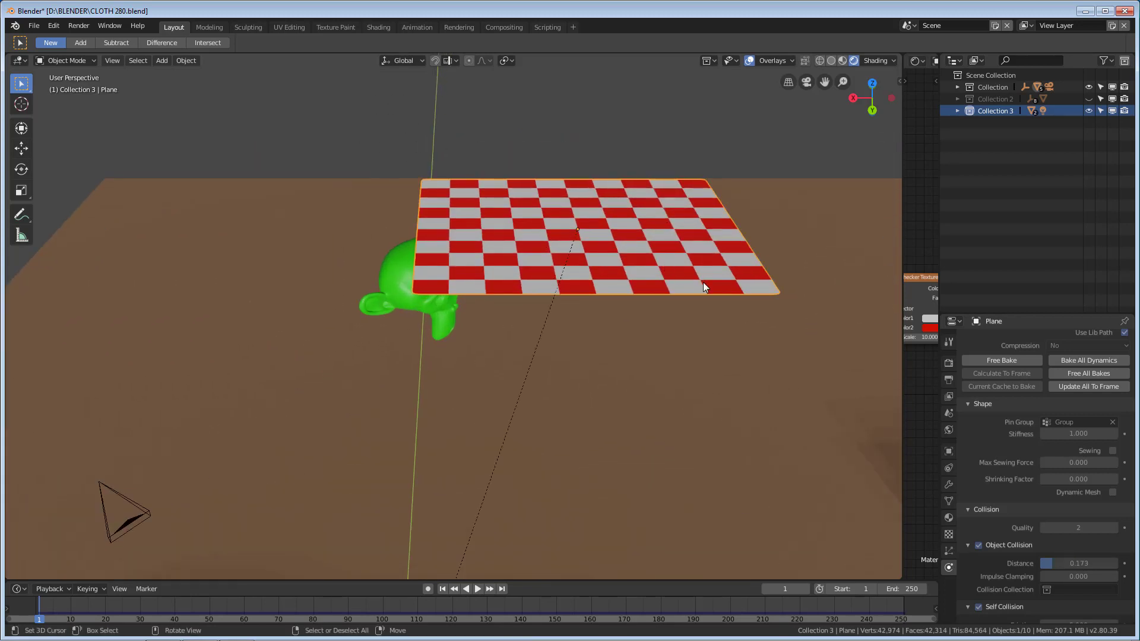
click(1002, 361)
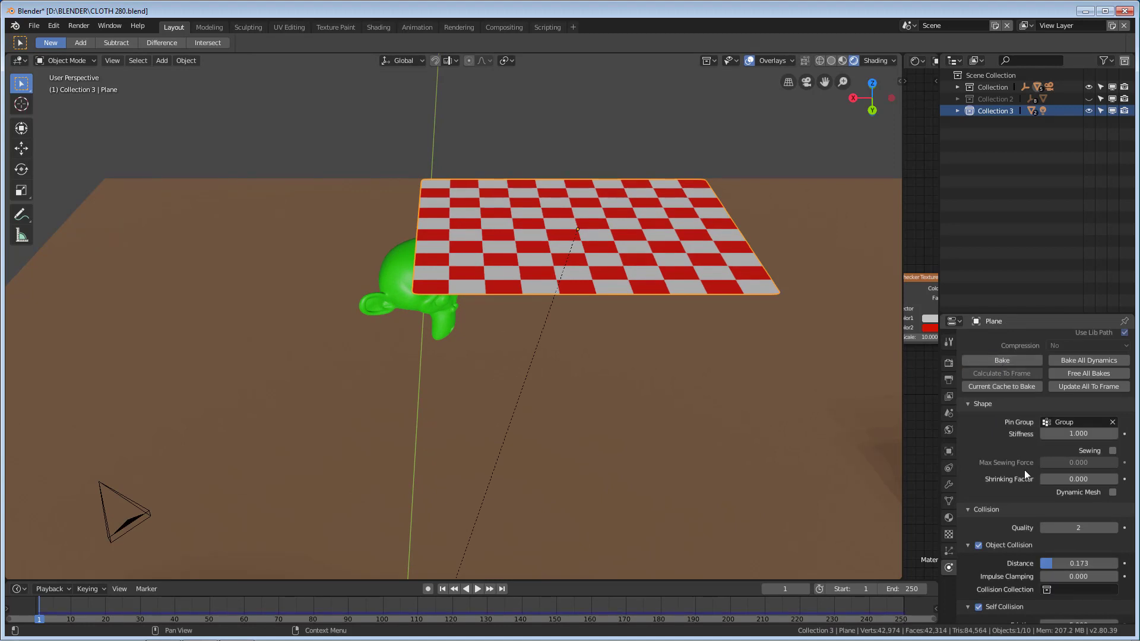
Set the cloth's Object Collision distance to 0.059 and bake its simulation again.
scroll(1024, 469, down, 3)
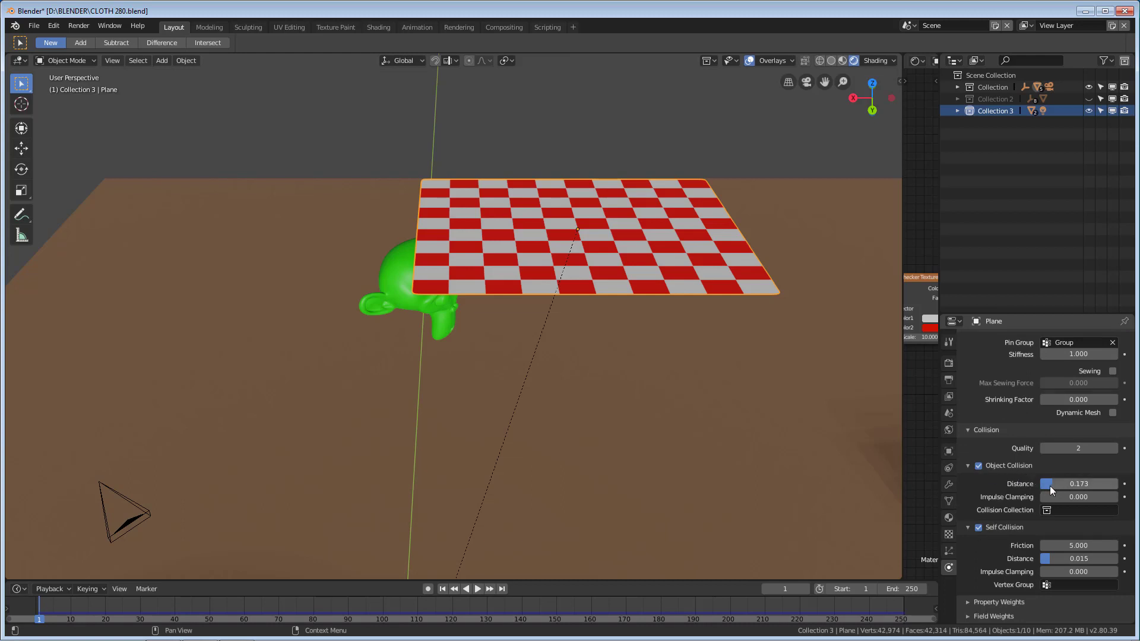
drag(1050, 486, 1008, 486)
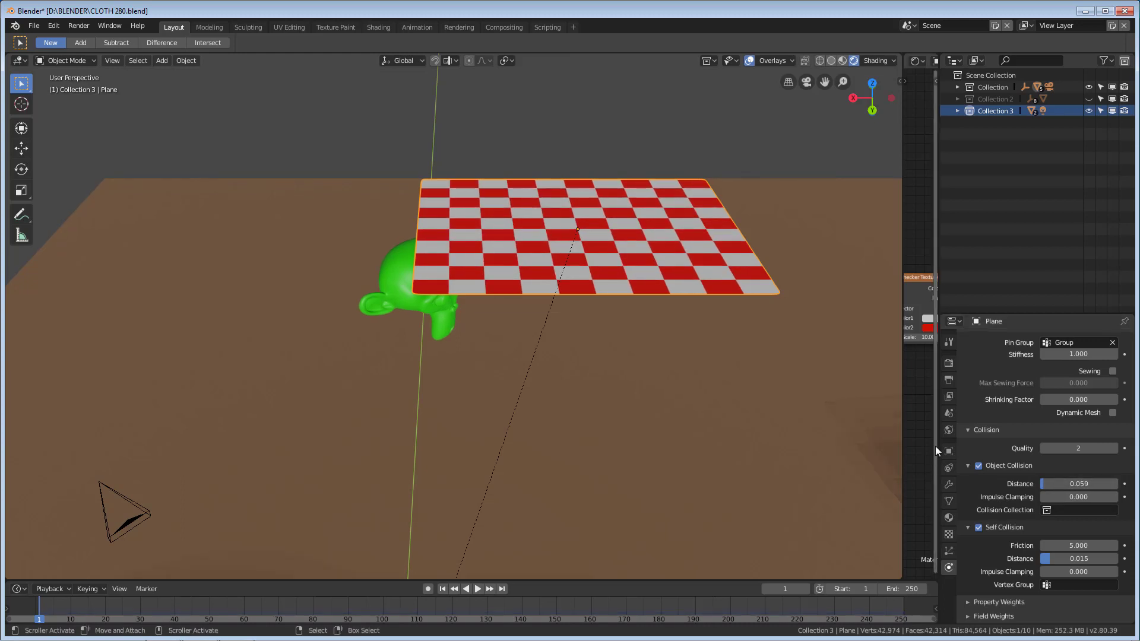
scroll(993, 422, up, 3)
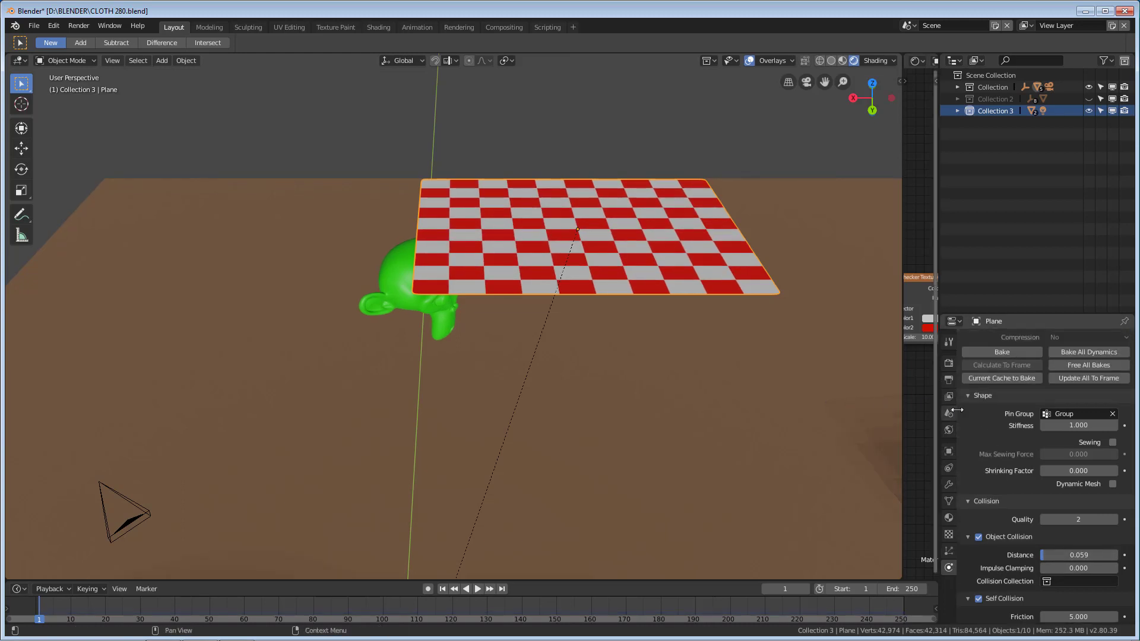
click(1001, 353)
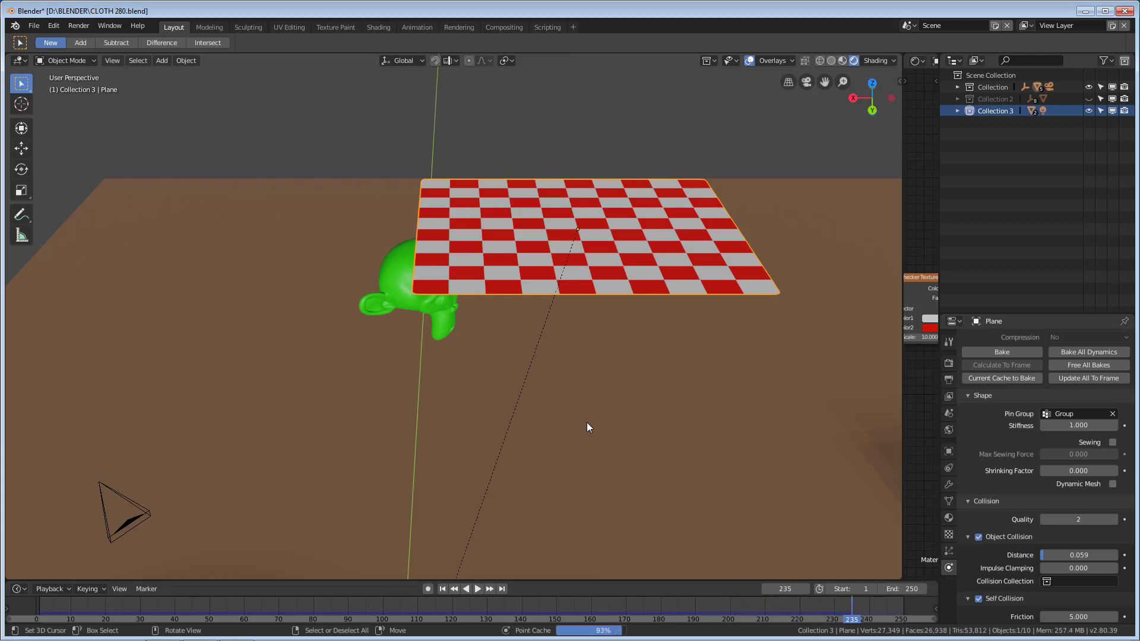
Play the monkey head cloth's new bake, stop it, review its collision settings, and return to frame 1.
click(478, 589)
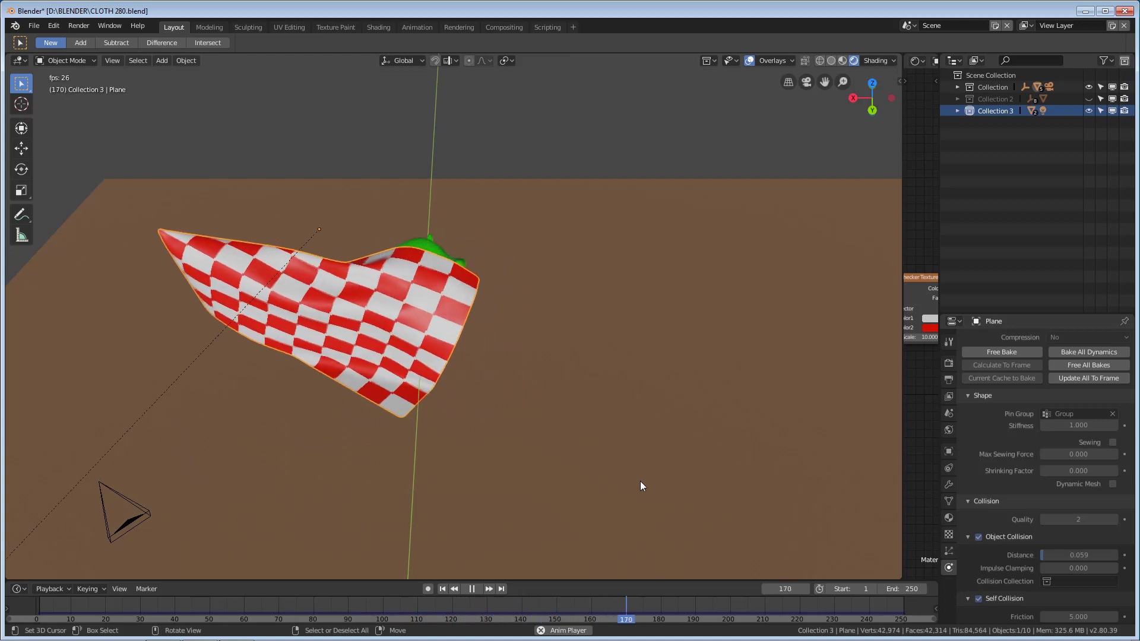
click(471, 589)
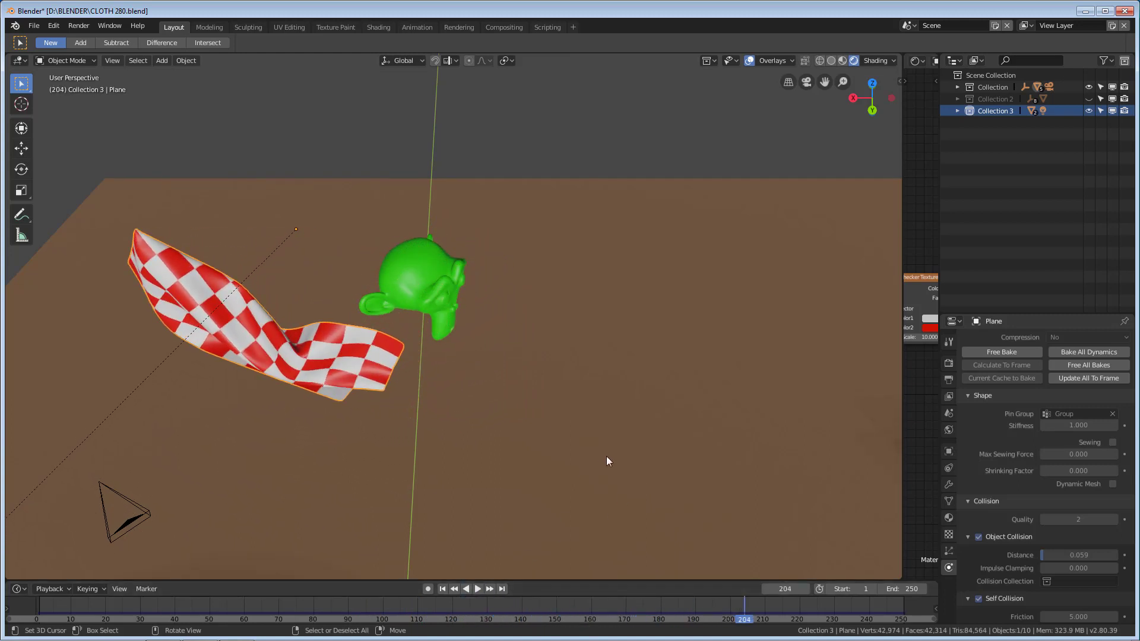
scroll(1031, 532, down, 2)
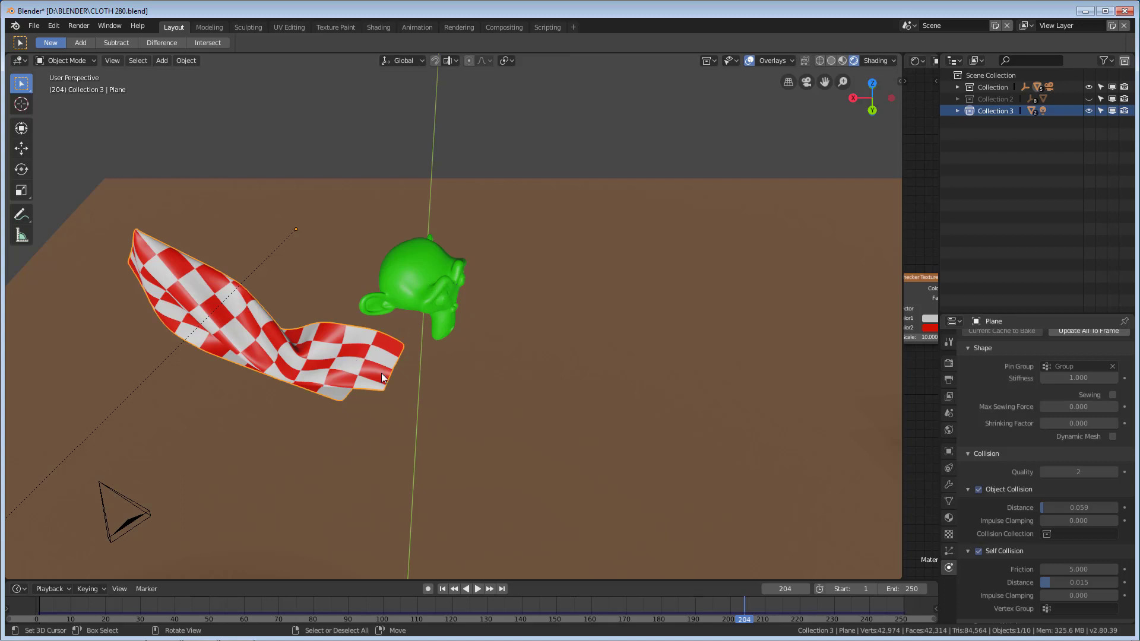
click(443, 590)
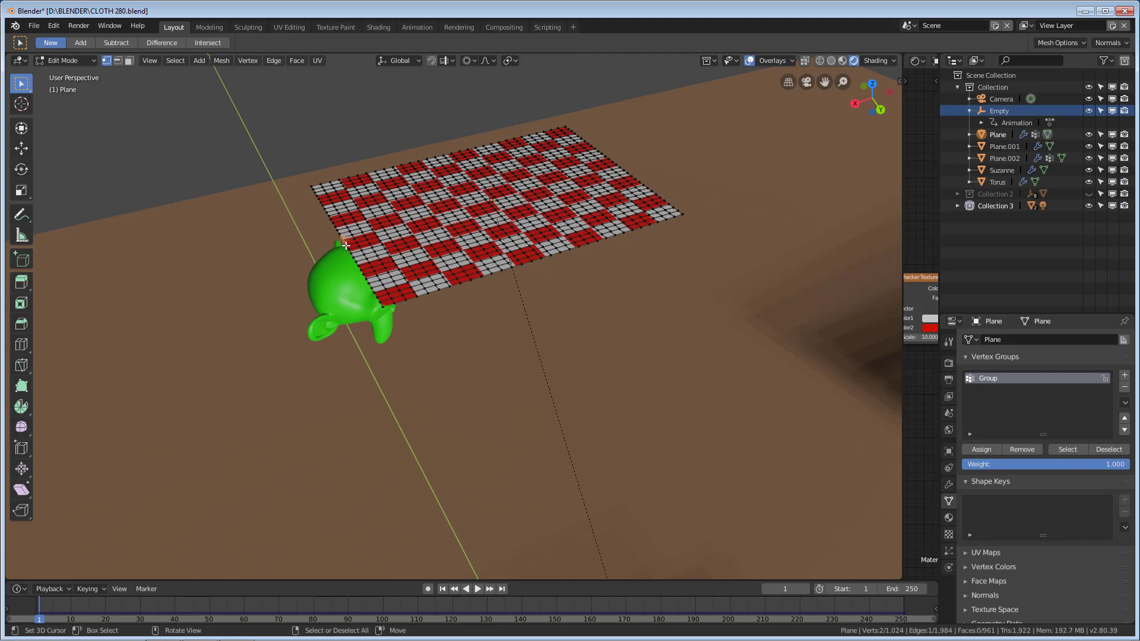
Select a single vertex on the cloth's edge above the monkey head in Edit Mode, and return to Object Mode.
scroll(346, 244, up, 2)
scroll(348, 232, down, 2)
shift+middle_drag(363, 228, 404, 333)
scroll(393, 324, up, 1)
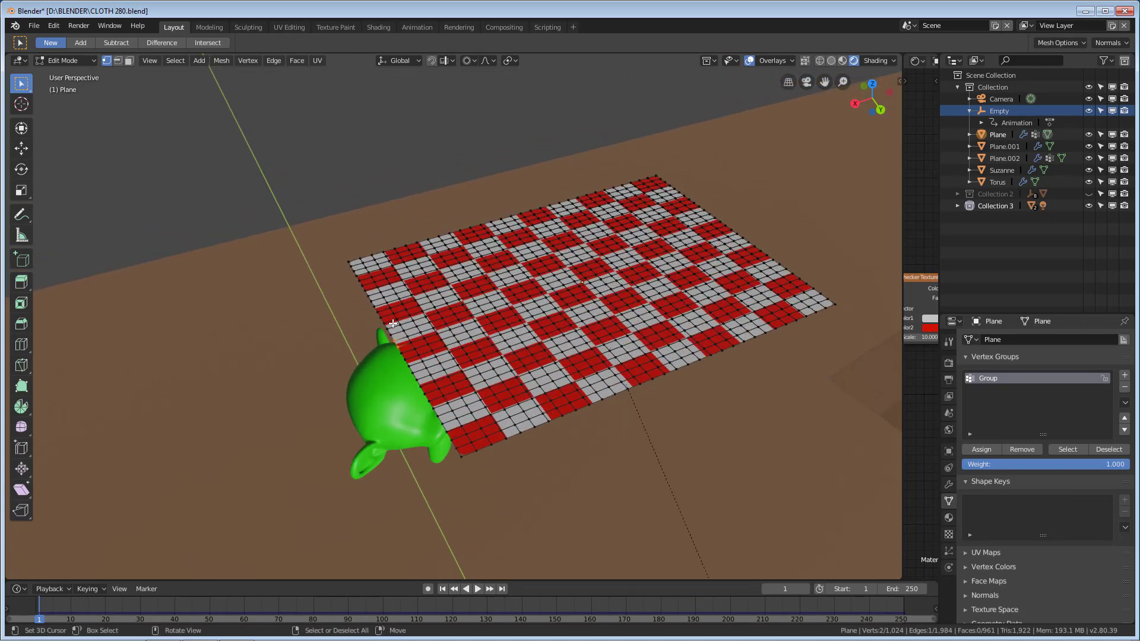
scroll(393, 323, up, 1)
right_click(383, 356)
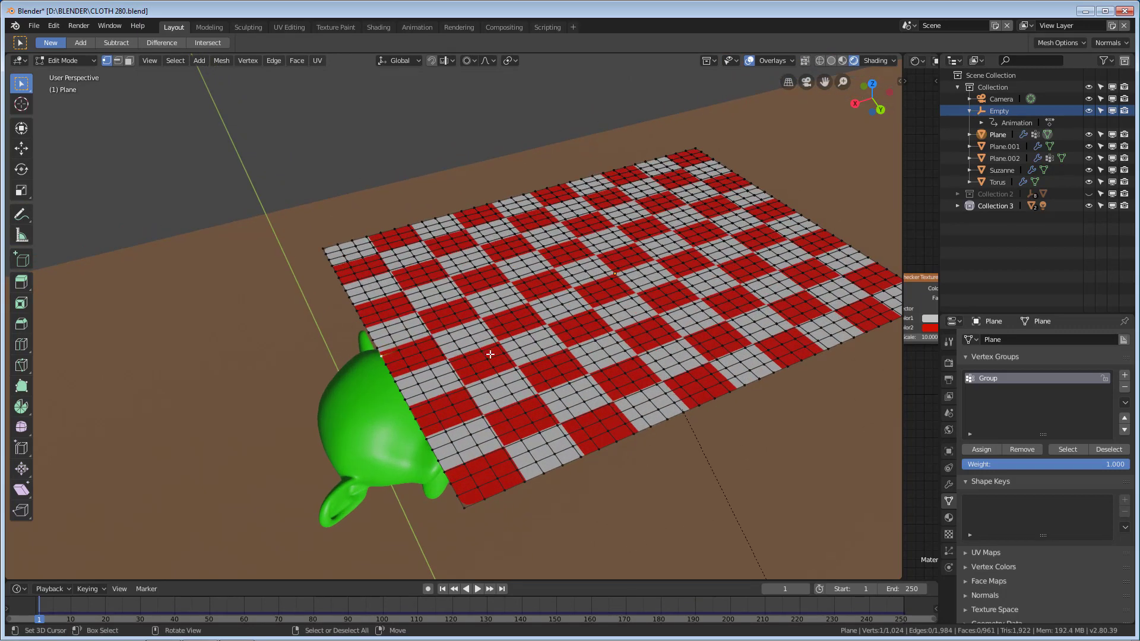
key(ctrl)
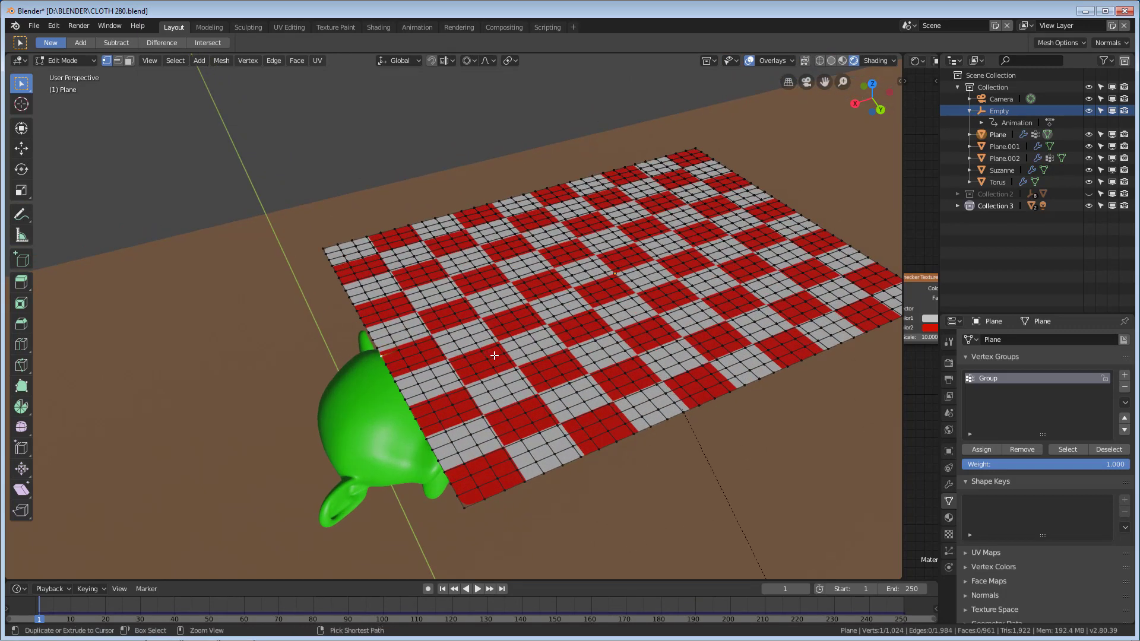
key(ctrl+h)
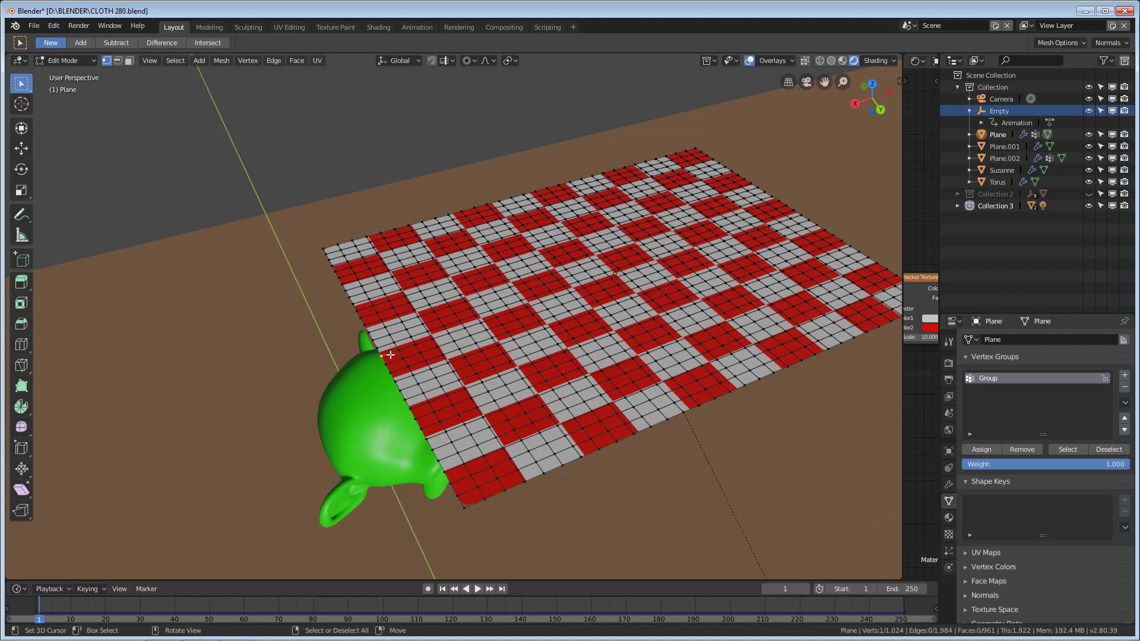
key(Tab)
Select the Empty and try moving it along the global Y and X axes to test how the cloth follows.
scroll(444, 361, down, 8)
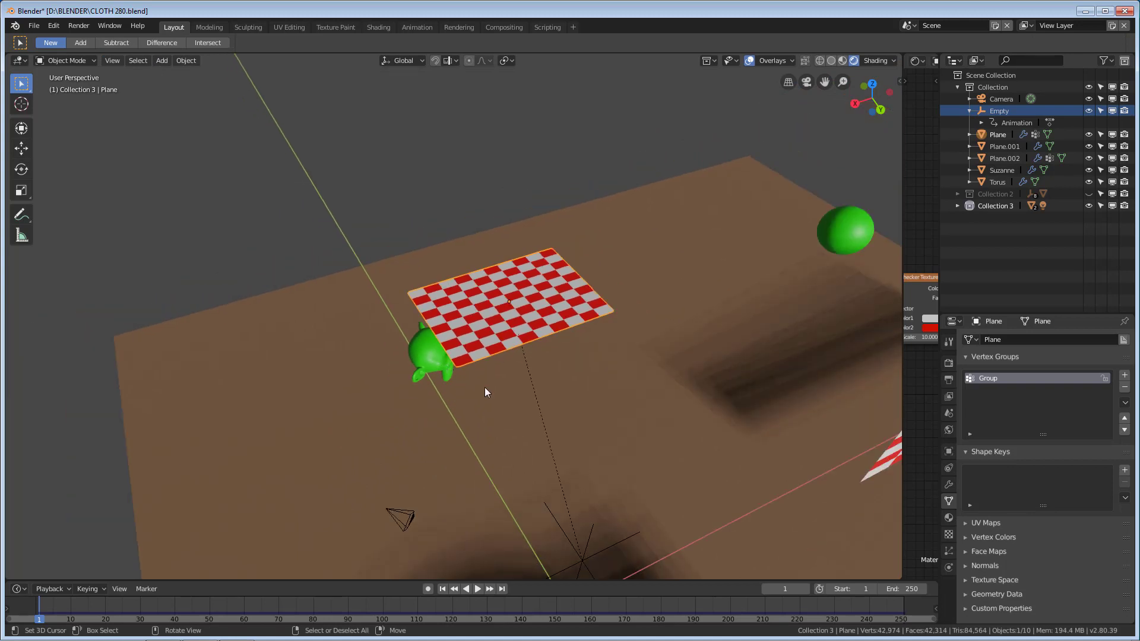
click(585, 559)
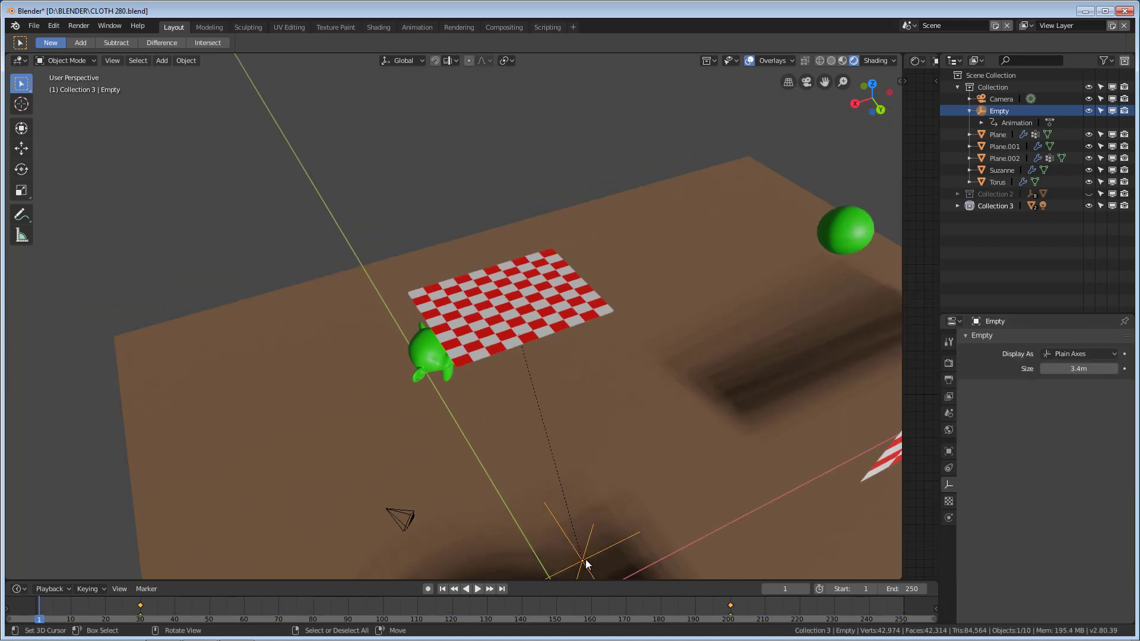
key(g)
key(y)
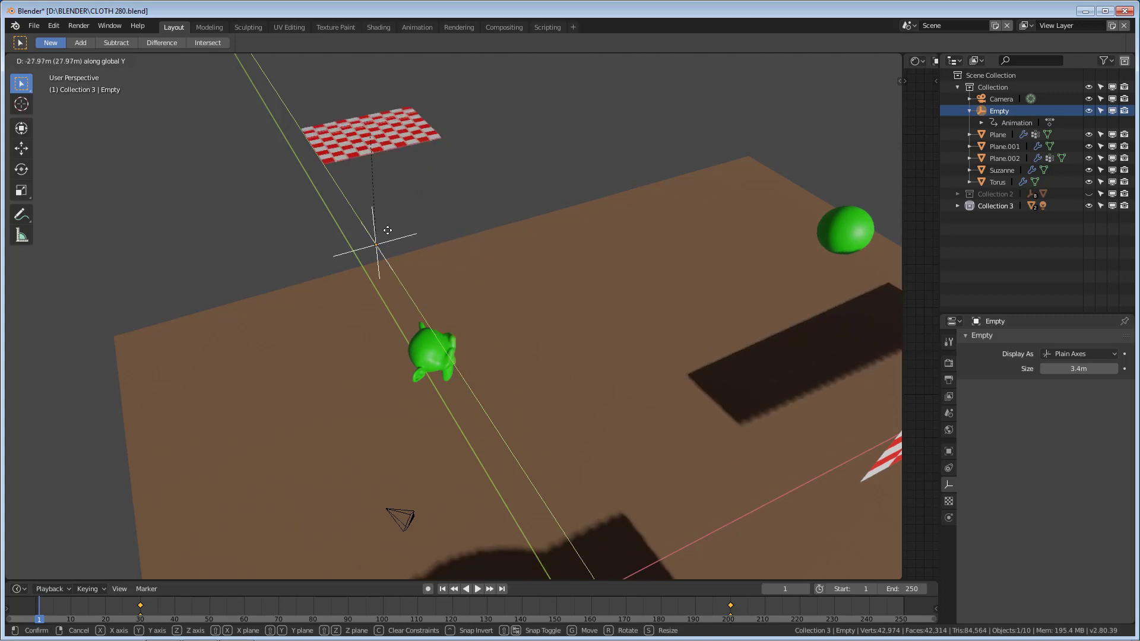
right_click(529, 410)
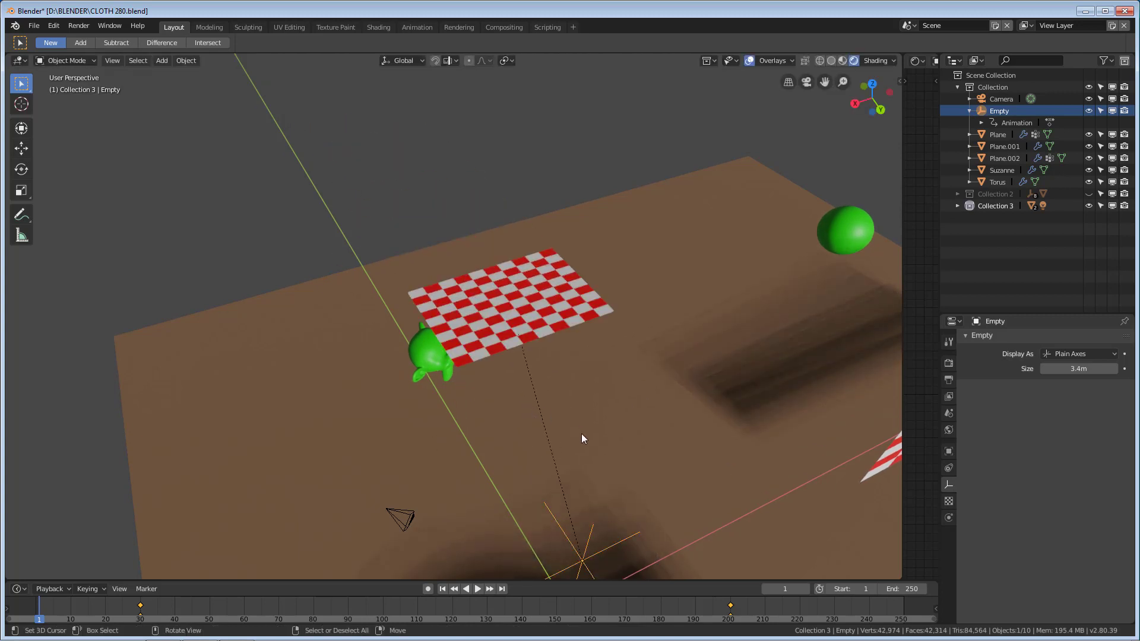
key(g)
key(y)
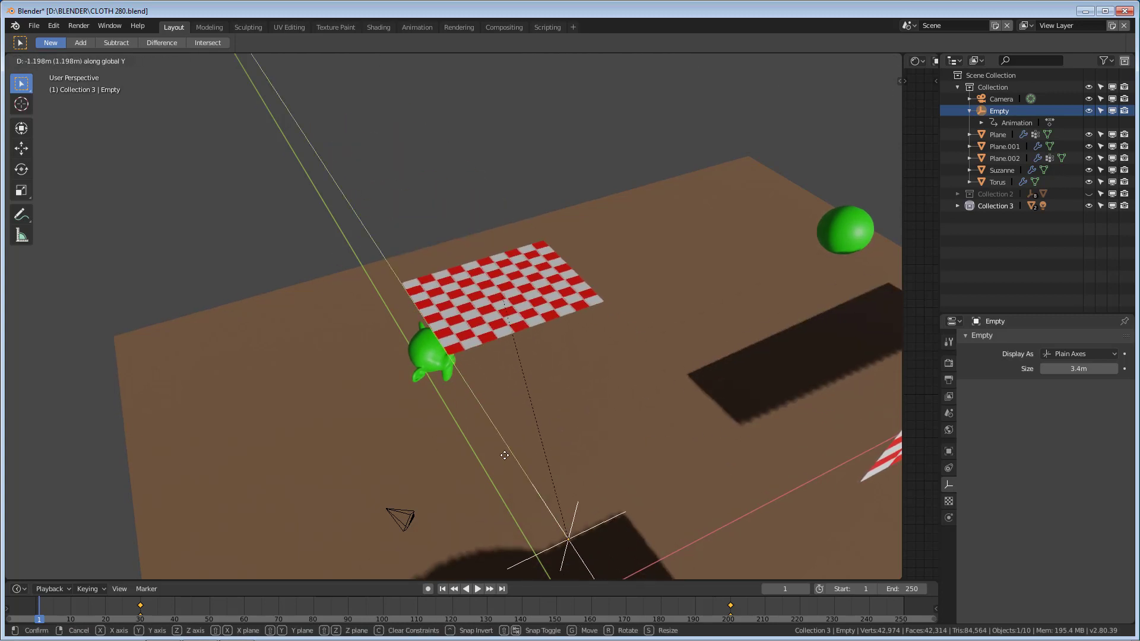
key(x)
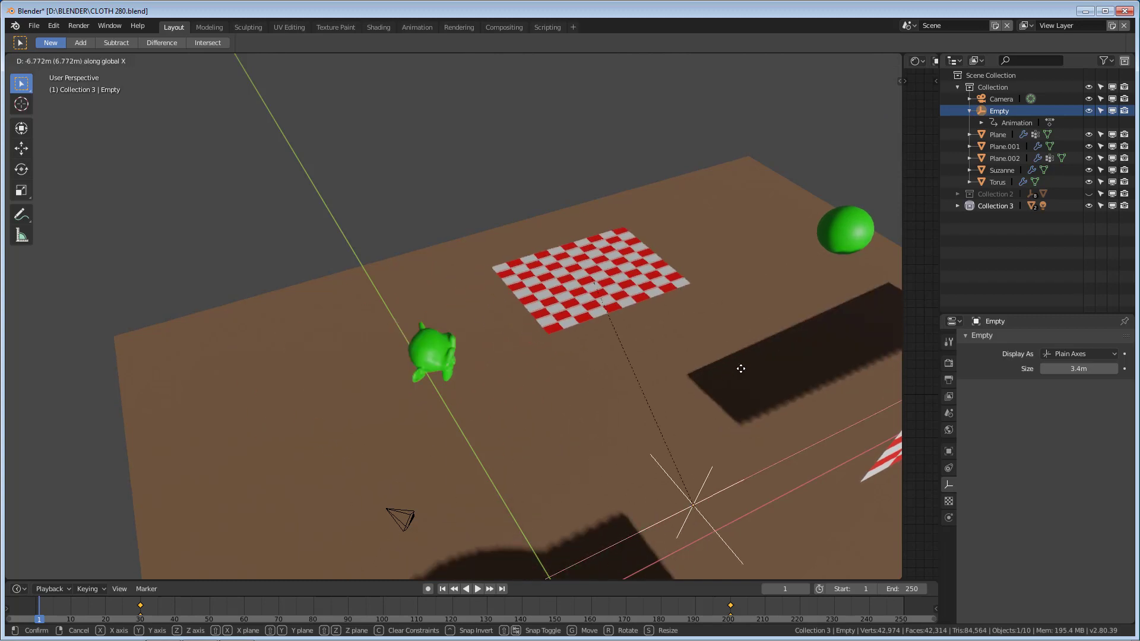
click(618, 353)
Hide Collection, make Collection 2 visible, and select the checkered curtain hanging from the row of empties.
scroll(616, 360, down, 6)
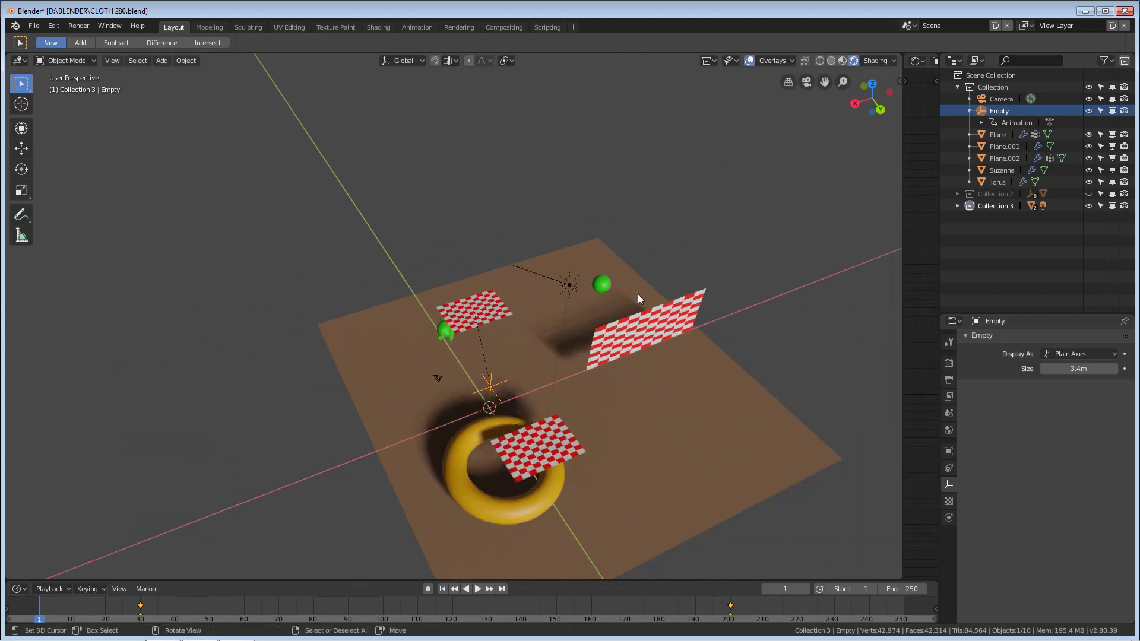
middle_drag(673, 437, 599, 419)
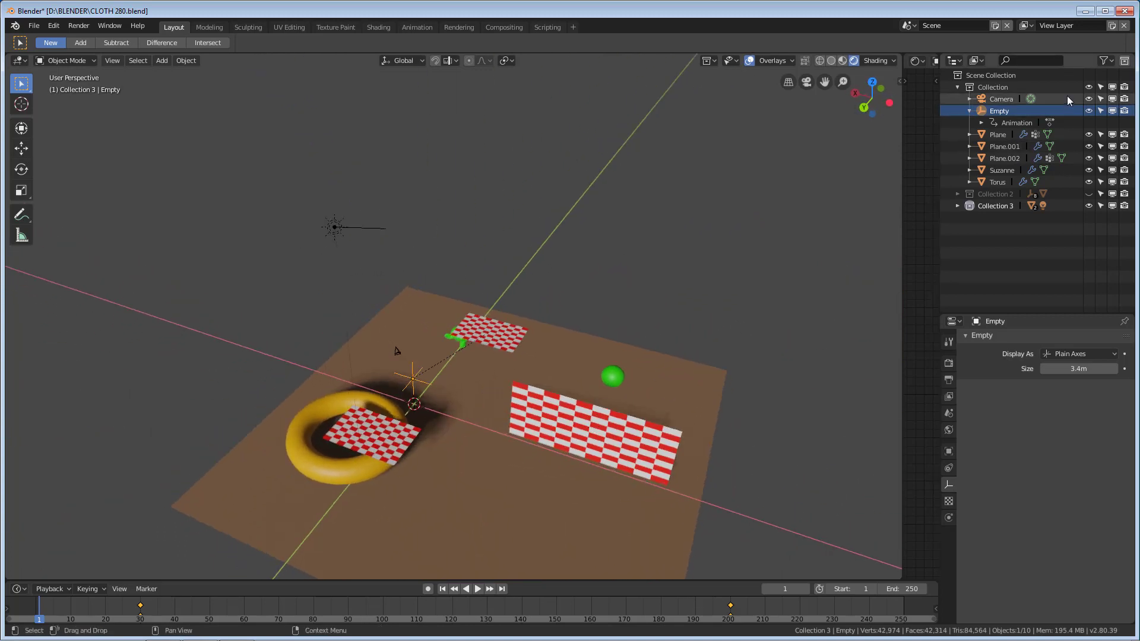
click(957, 87)
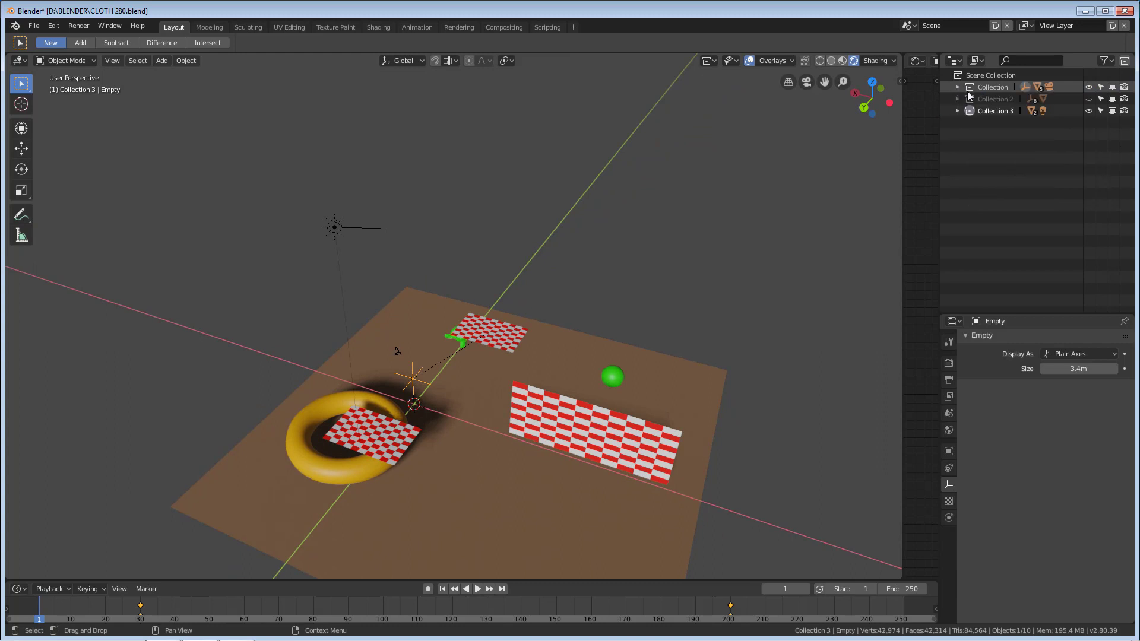
click(1089, 87)
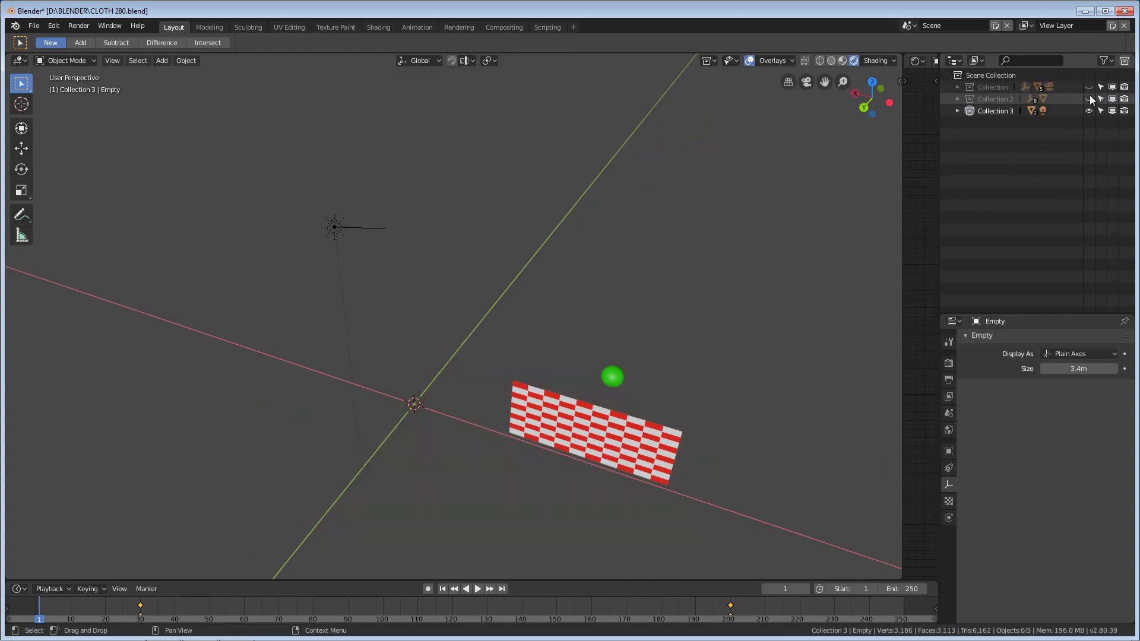
click(1089, 99)
scroll(461, 393, up, 4)
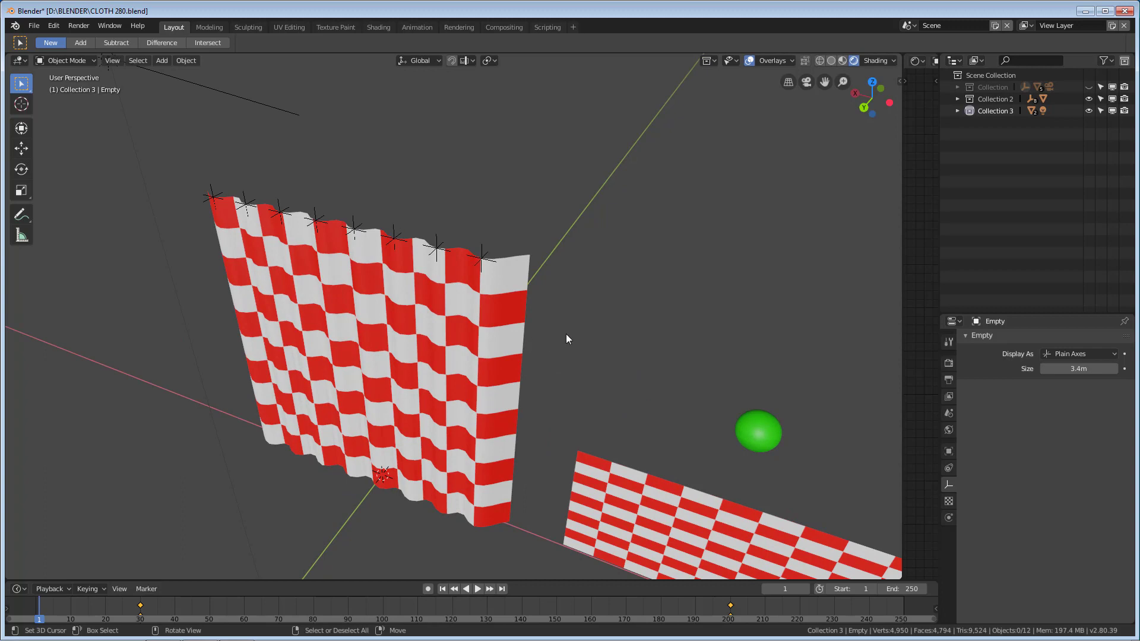
middle_drag(541, 350, 564, 340)
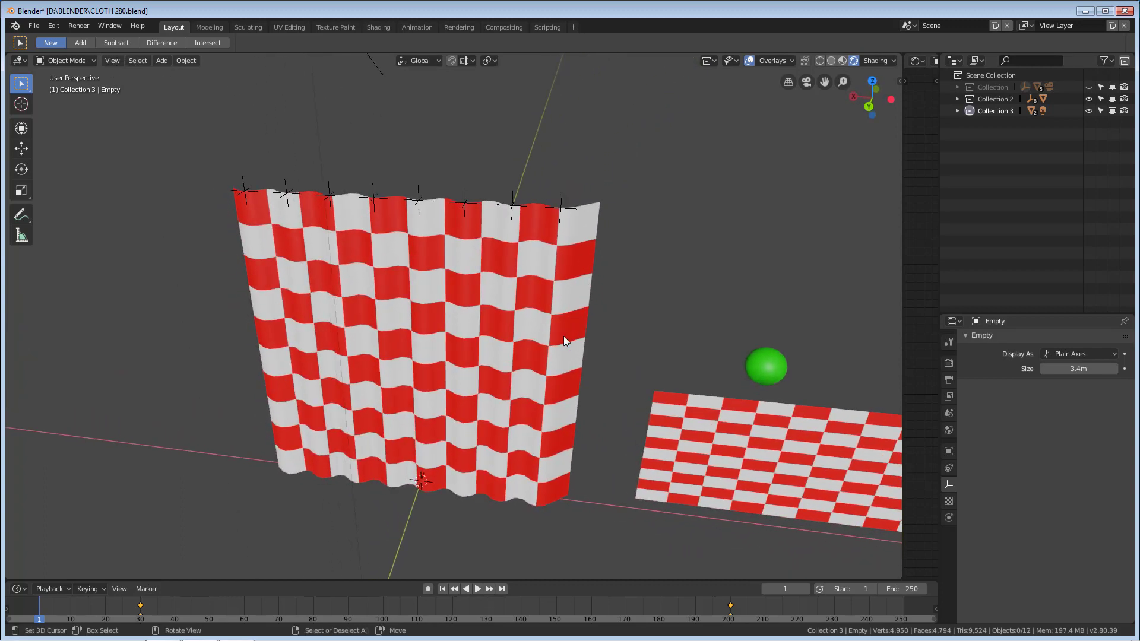
click(501, 301)
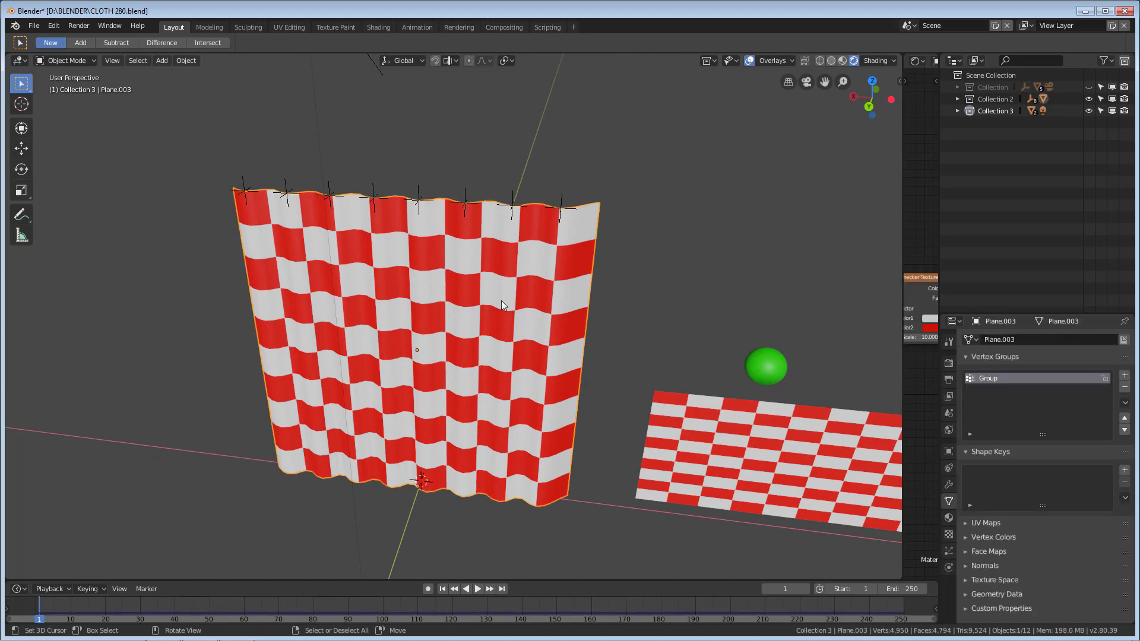
Select the curtain's vertical edge loops in Edit Mode, one directly below each of the eight empties.
key(Tab)
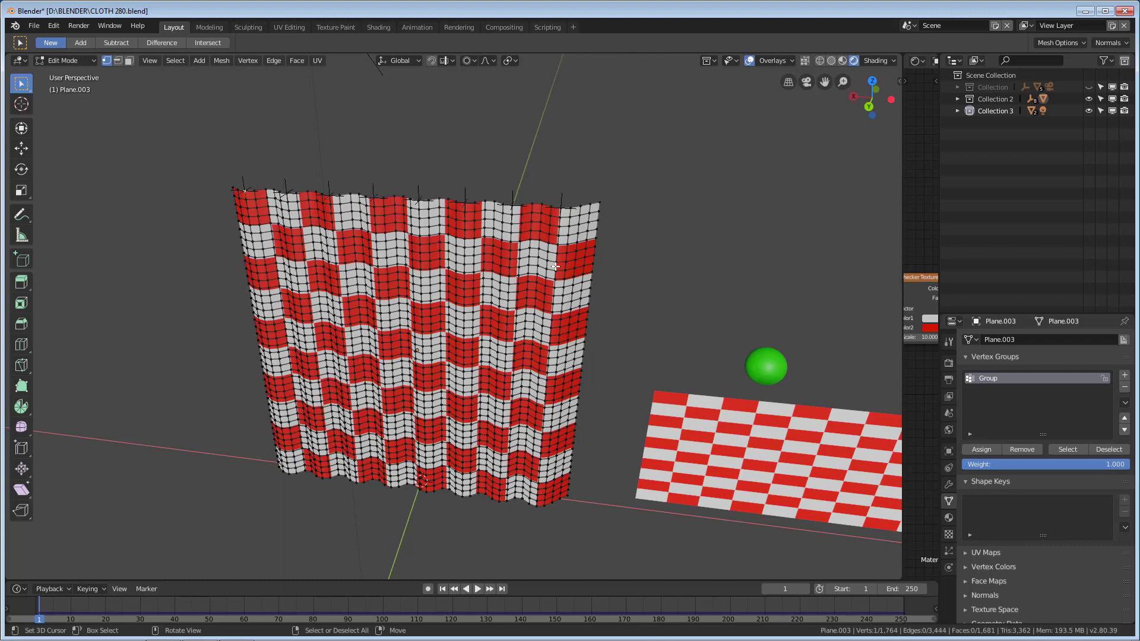
click(117, 60)
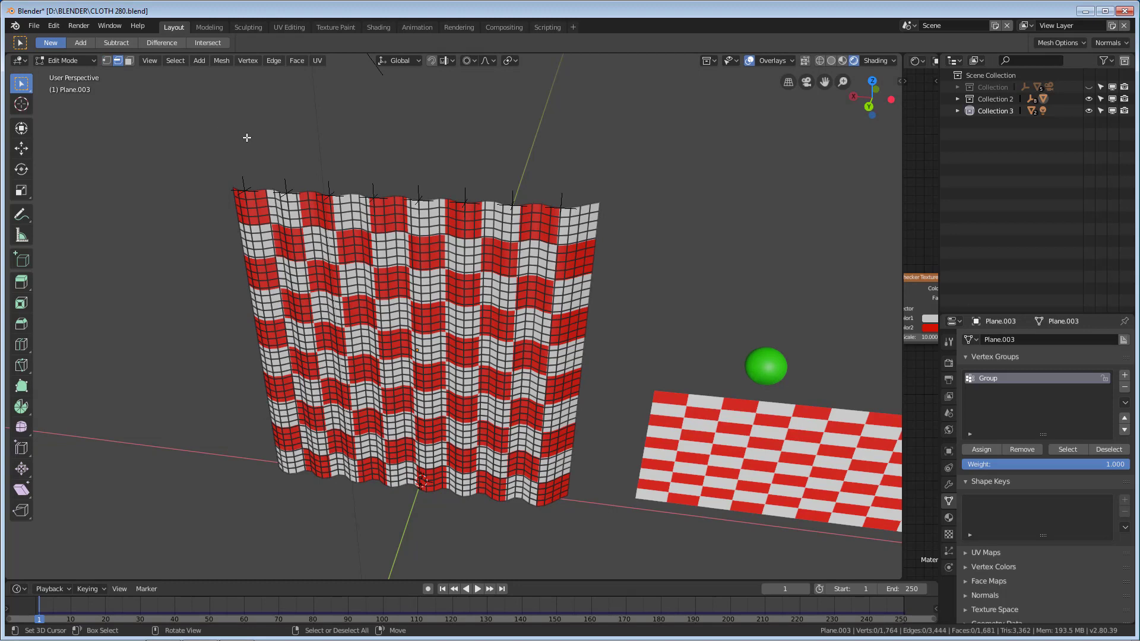
alt+click(559, 232)
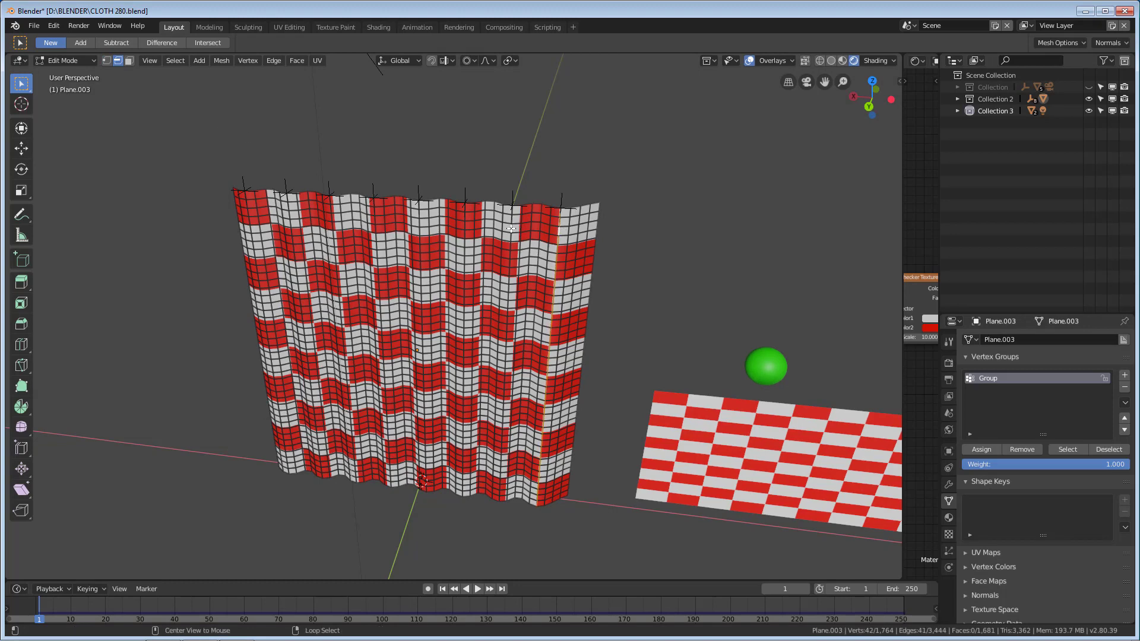
alt+shift+click(508, 229)
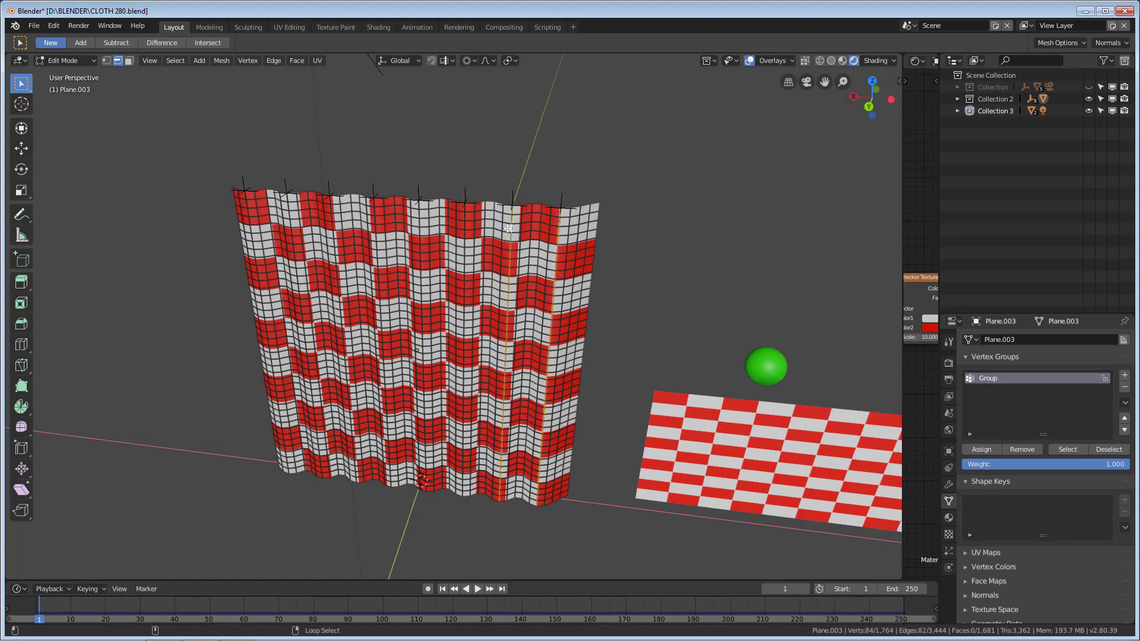
alt+shift+click(465, 227)
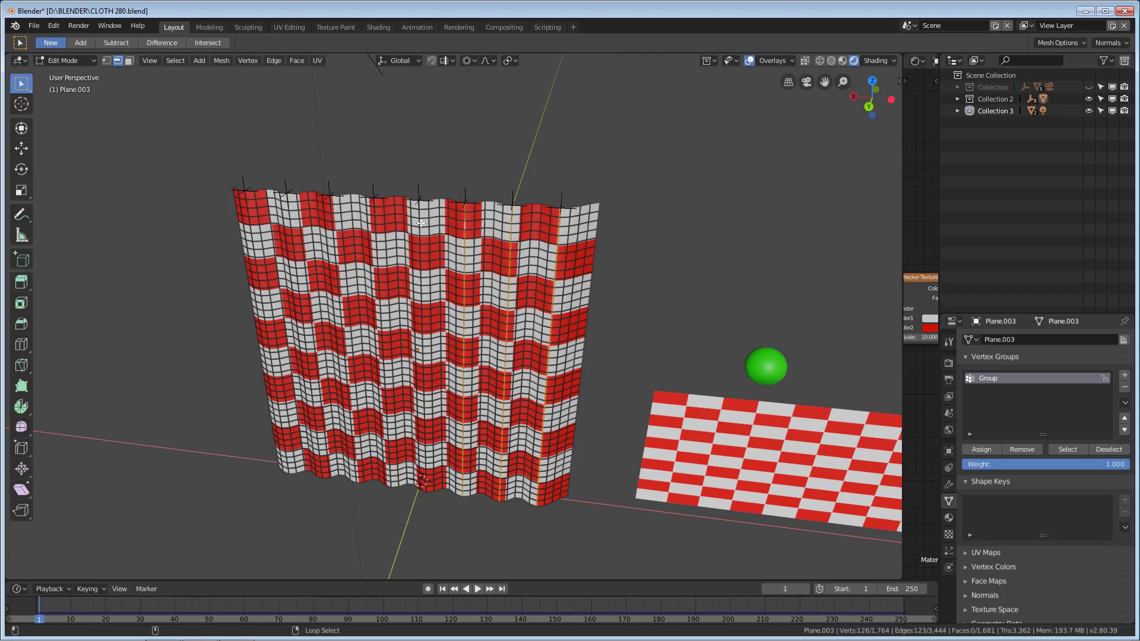
alt+shift+click(421, 224)
alt+shift+click(369, 222)
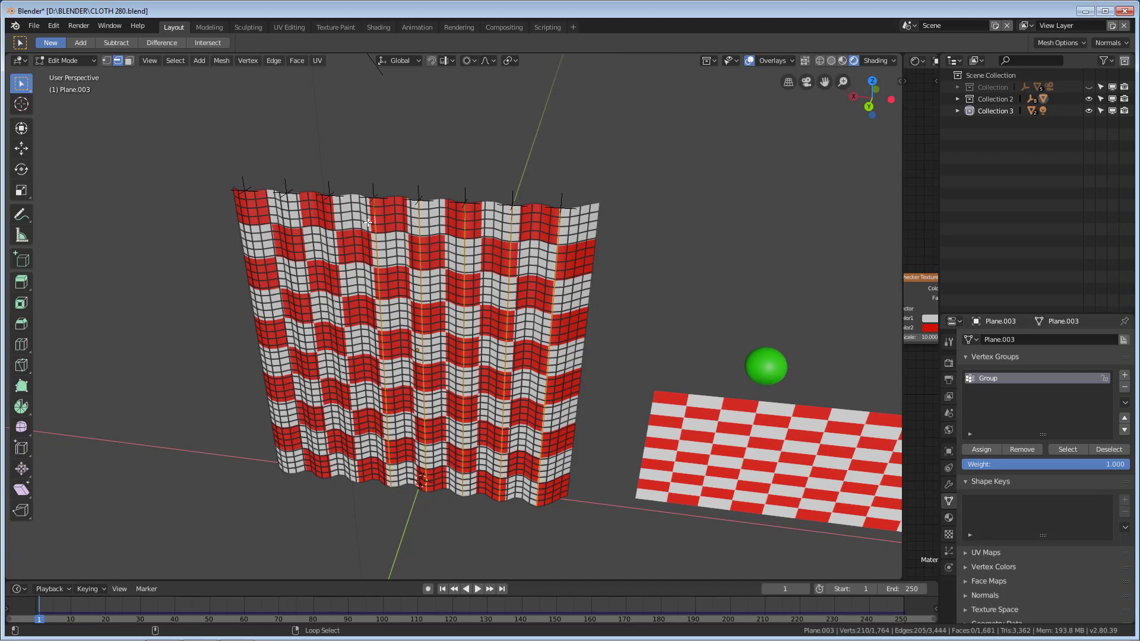
alt+shift+click(333, 219)
alt+shift+click(331, 219)
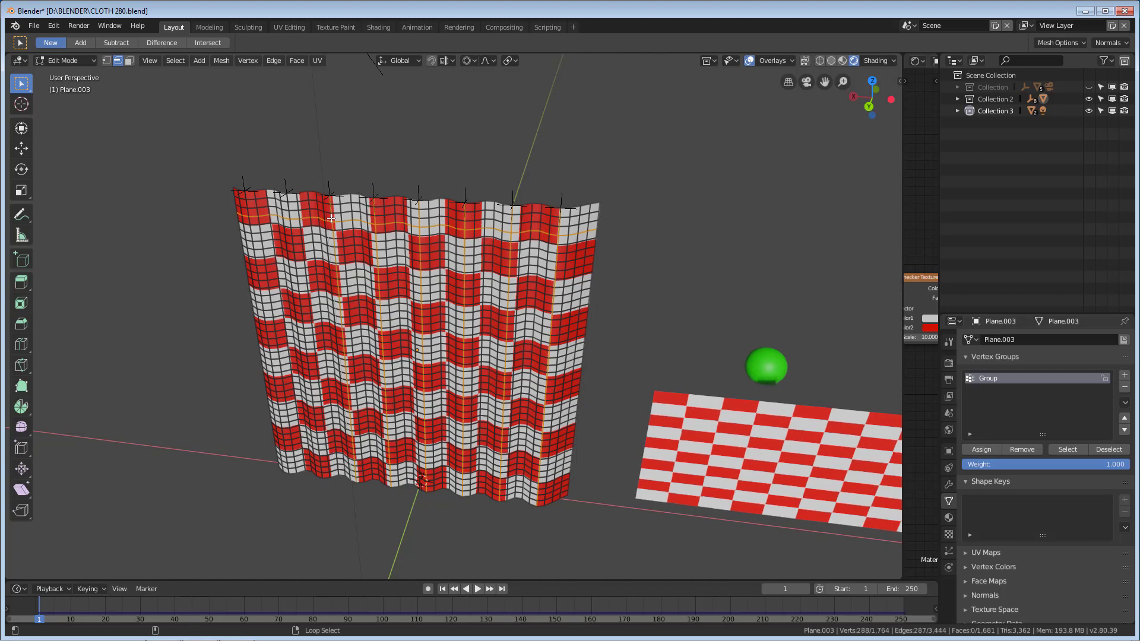
alt+shift+click(329, 221)
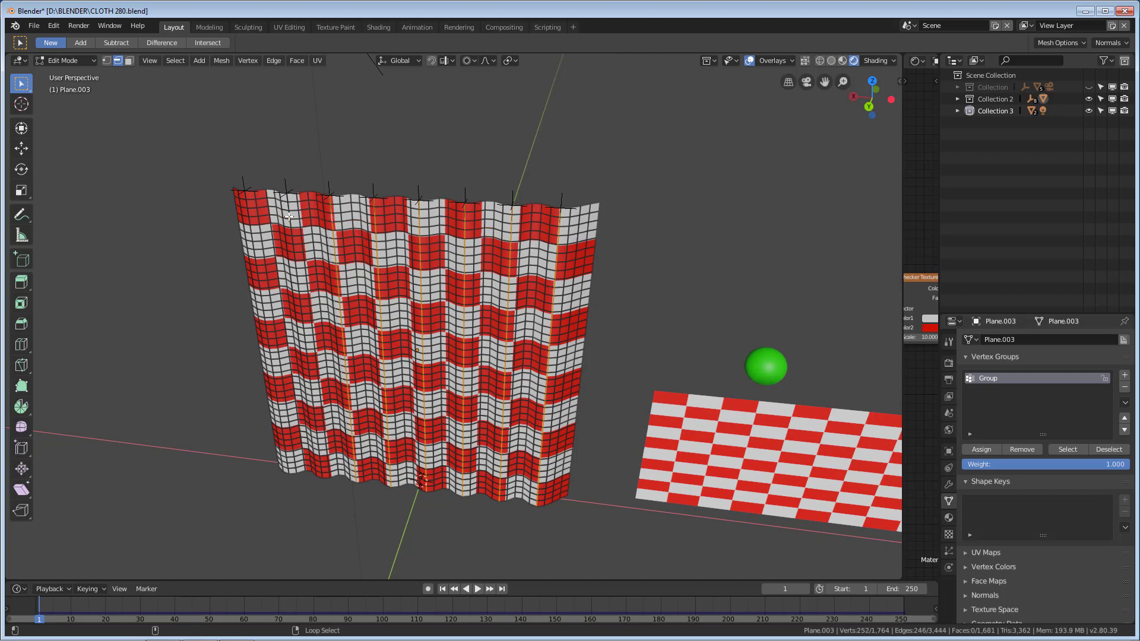
alt+shift+click(289, 216)
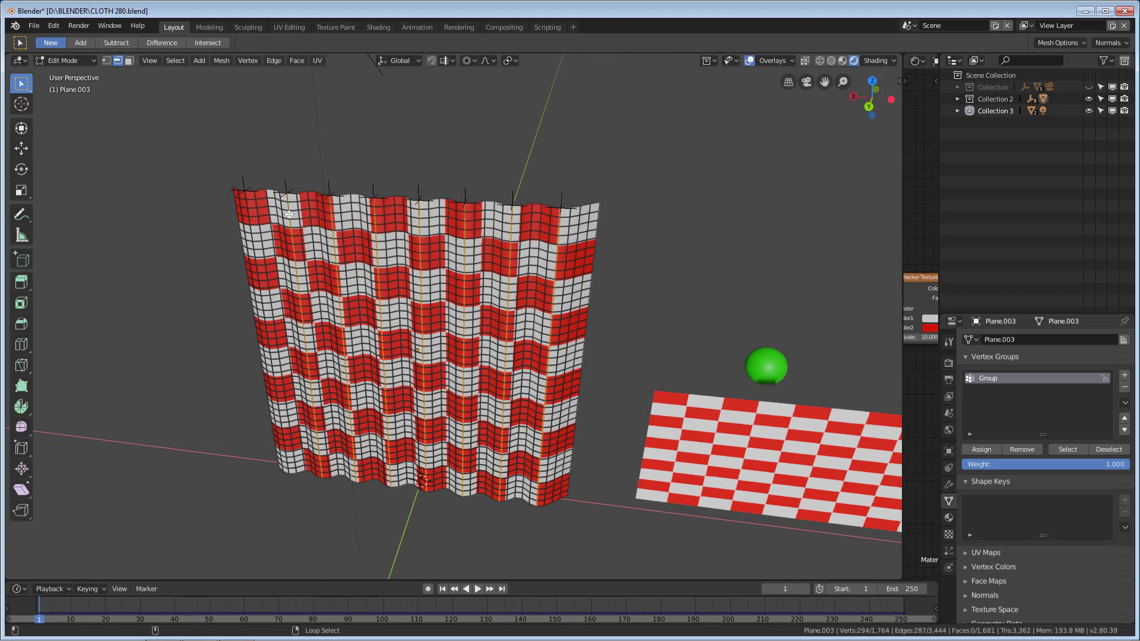
alt+shift+click(249, 211)
Move the selected vertical edge loops along the global Y axis with smooth proportional editing to form folds in the curtain.
middle_drag(249, 211, 243, 266)
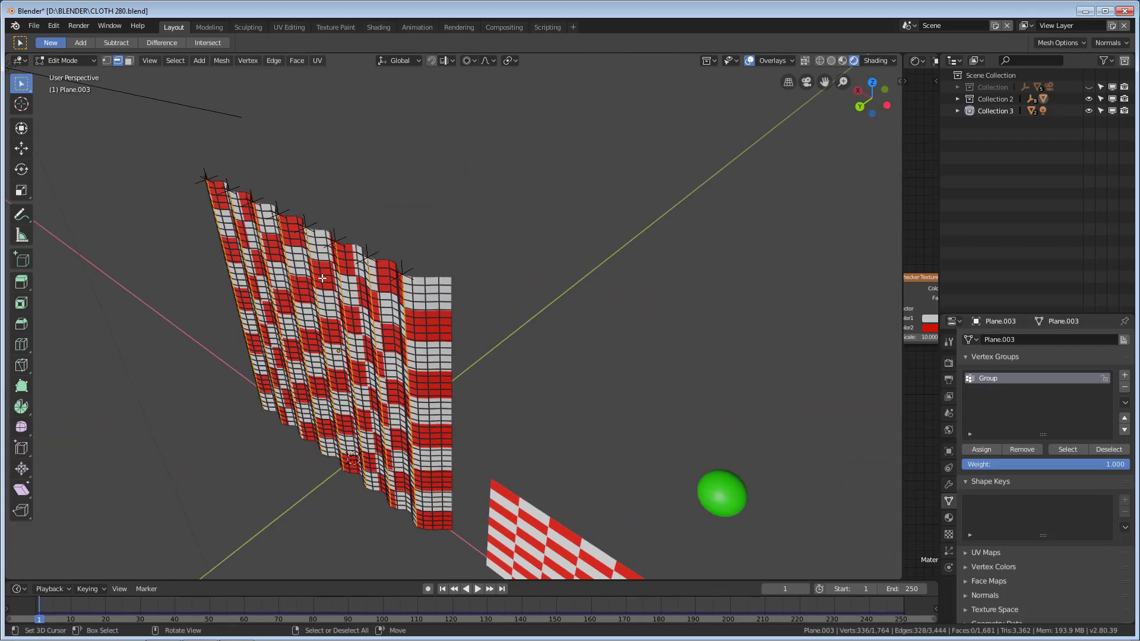
key(g)
key(y)
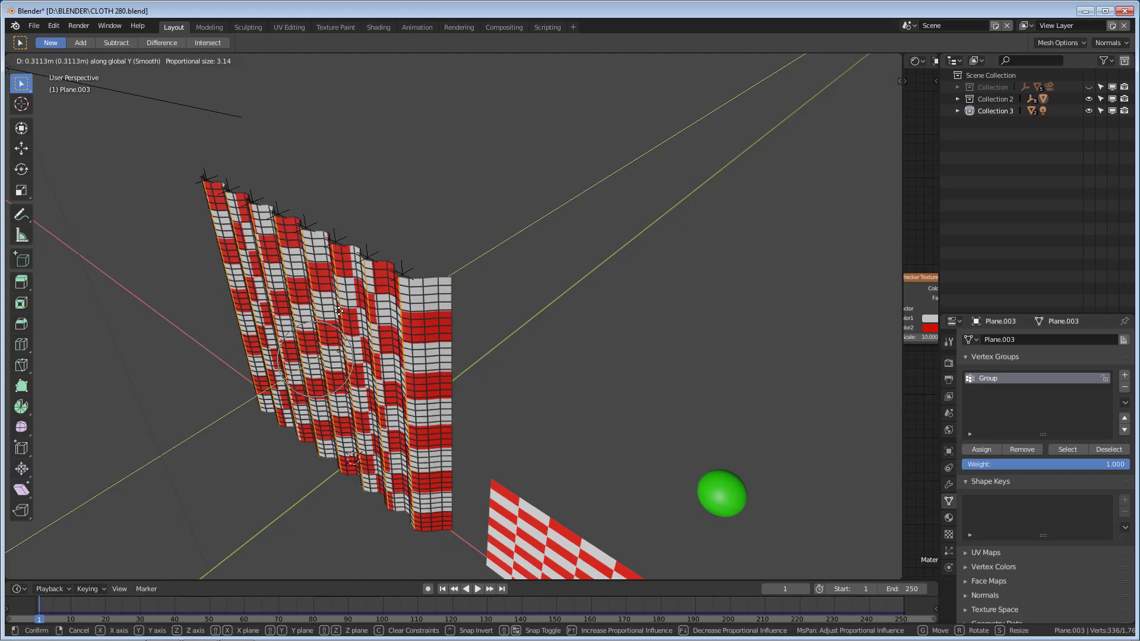
click(327, 359)
Select a single vertex at the curtain's upper corner beside the first empty, inspect the hooked top edge, and return to Object Mode.
middle_drag(285, 403, 202, 255)
click(107, 60)
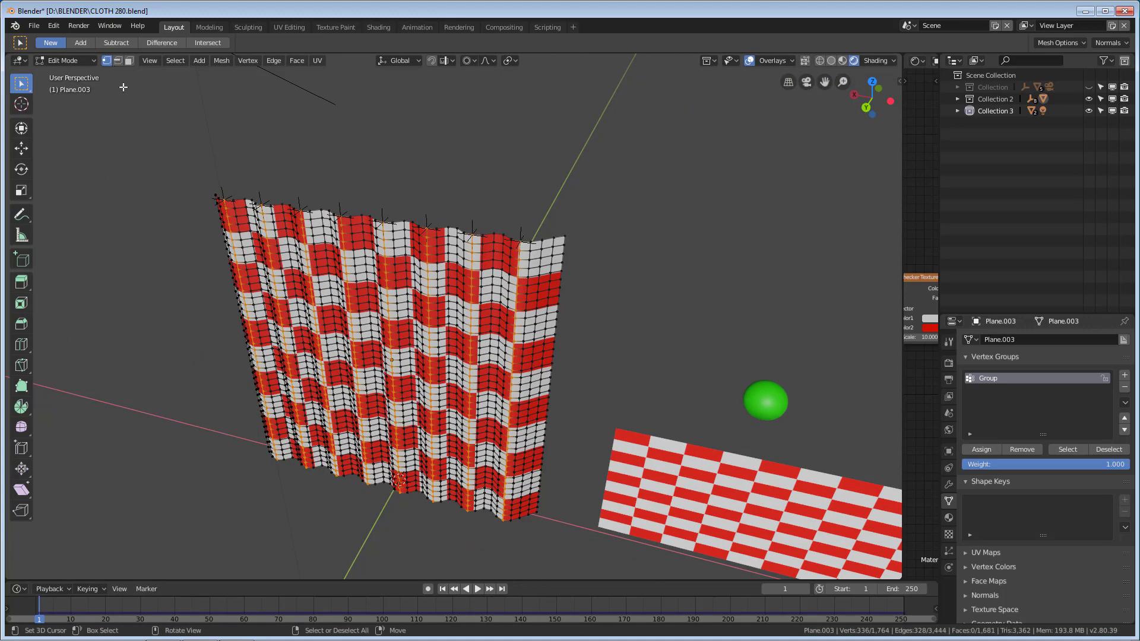
click(222, 199)
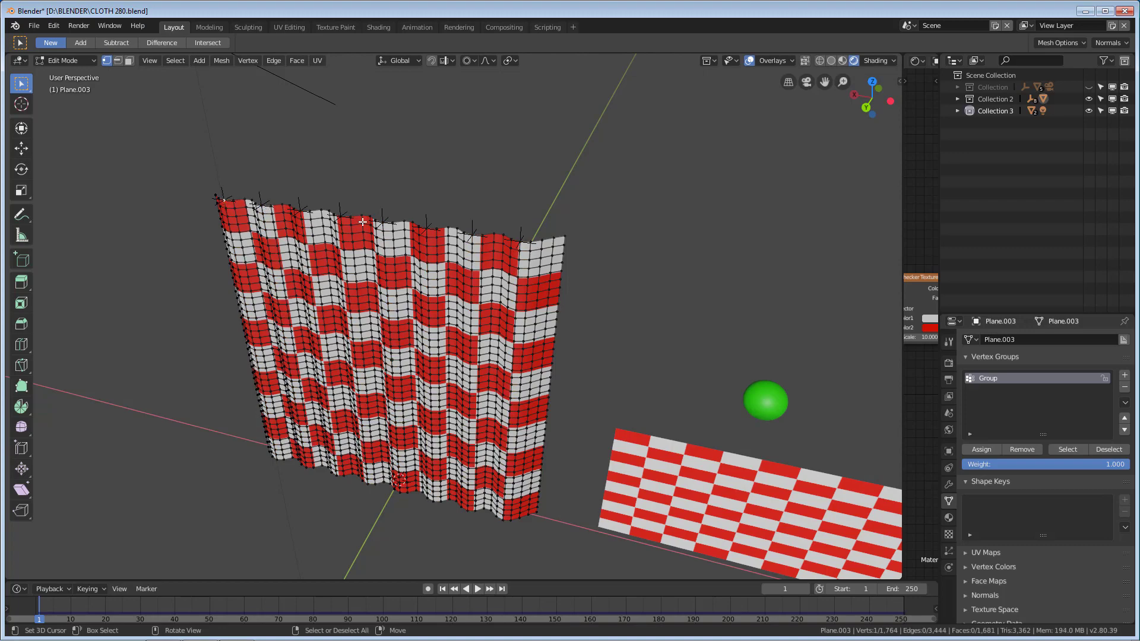
scroll(446, 231, up, 4)
scroll(446, 231, down, 1)
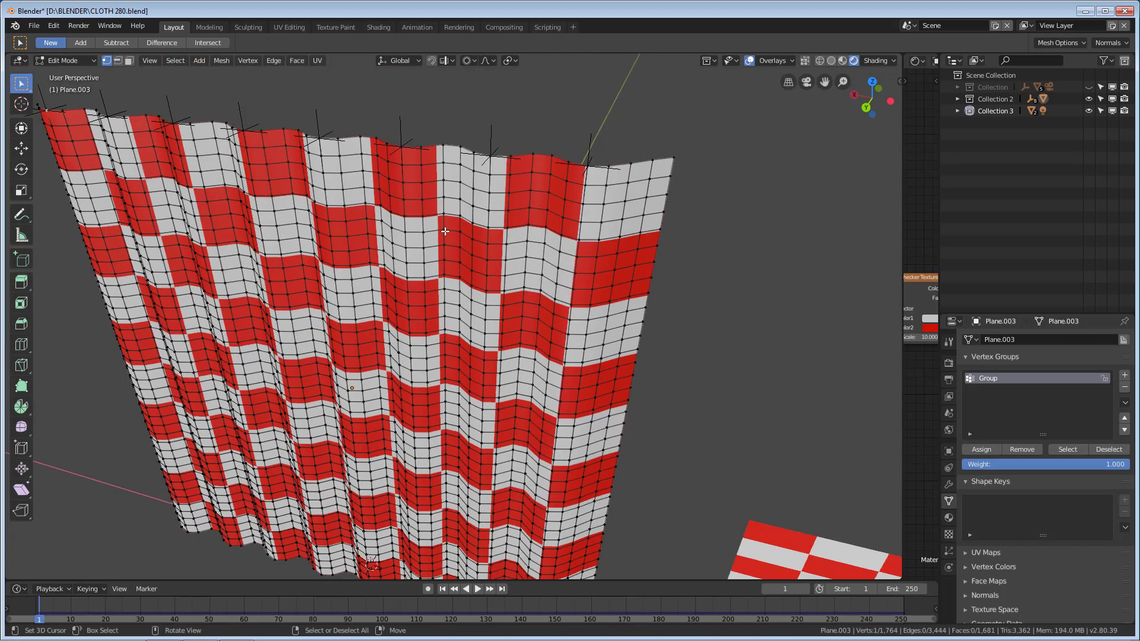
middle_drag(392, 238, 401, 266)
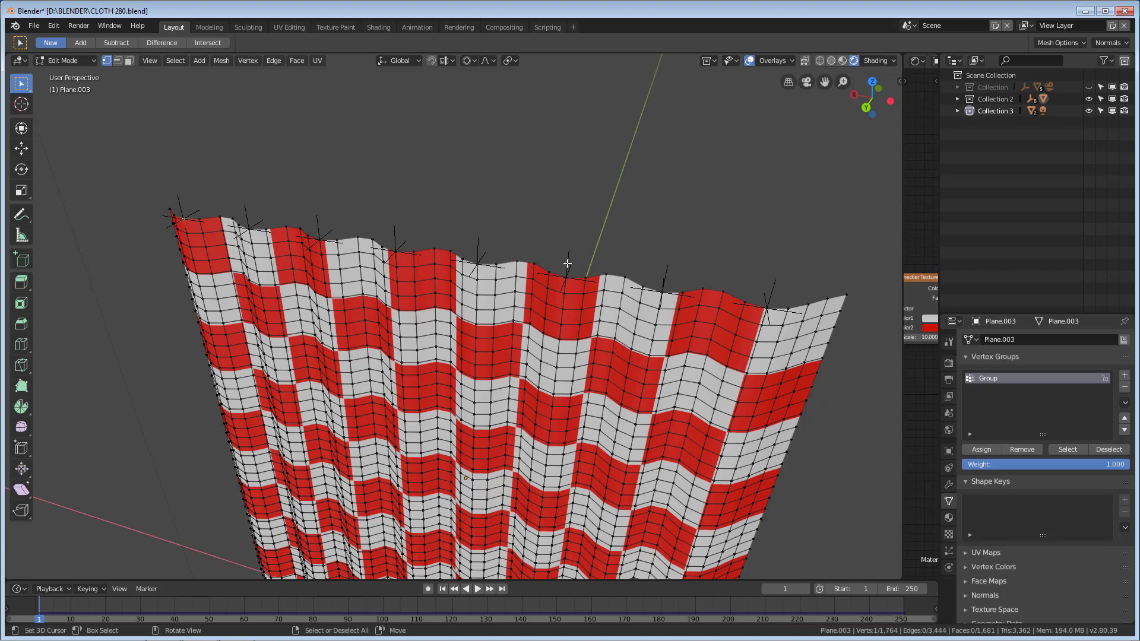
scroll(706, 315, down, 3)
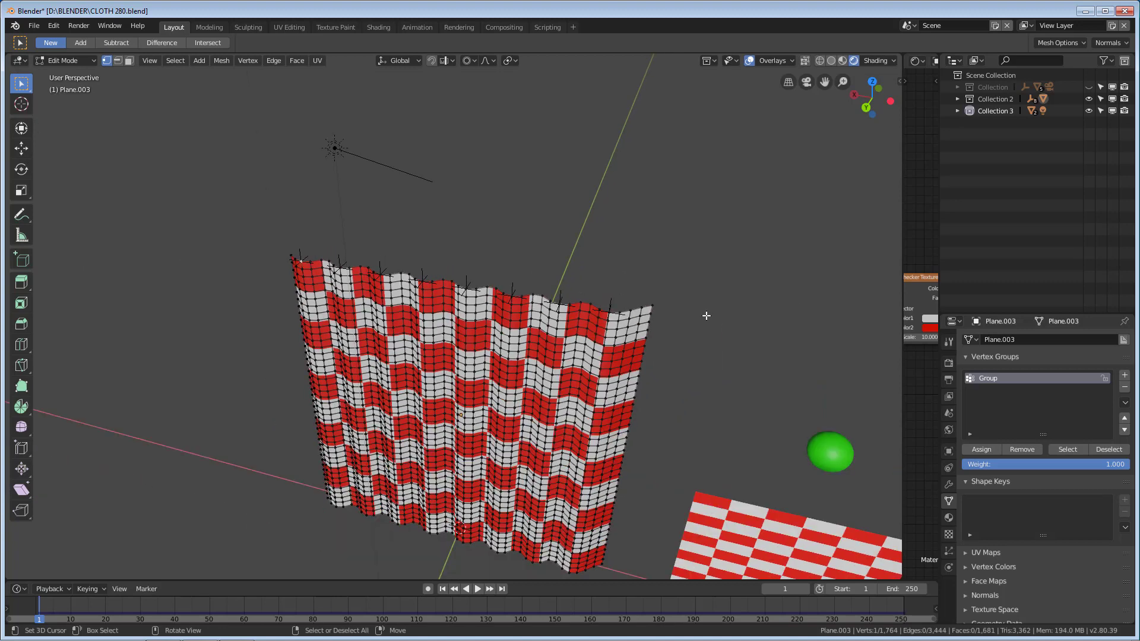
key(Tab)
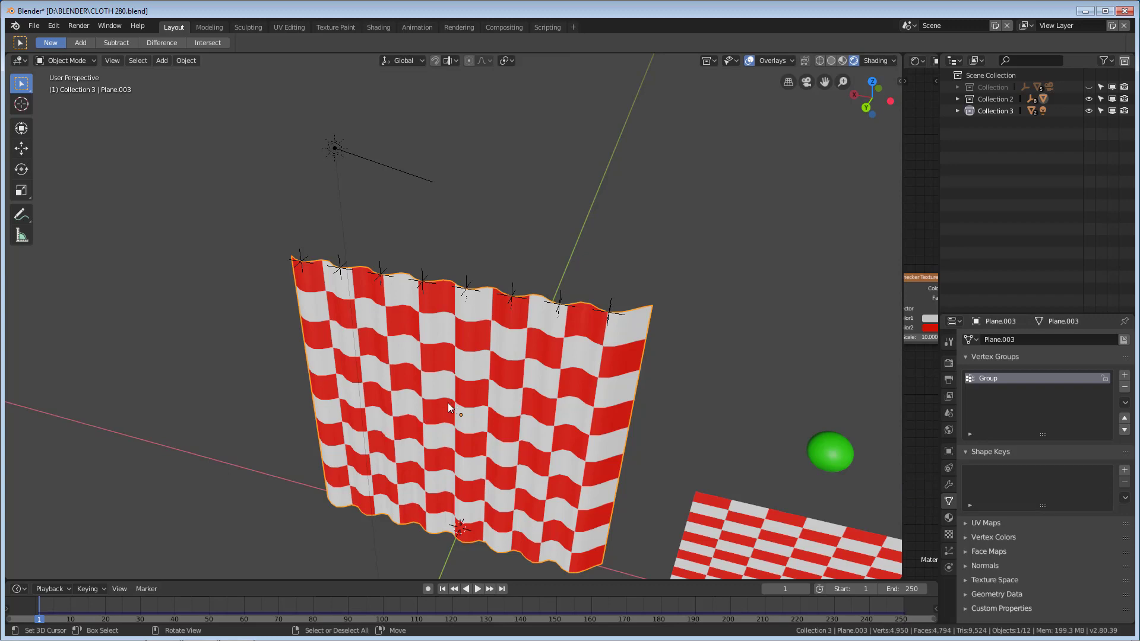
Play the curtain's closing animation twice, stopping it and returning to frame 1 each time.
middle_drag(410, 401, 430, 384)
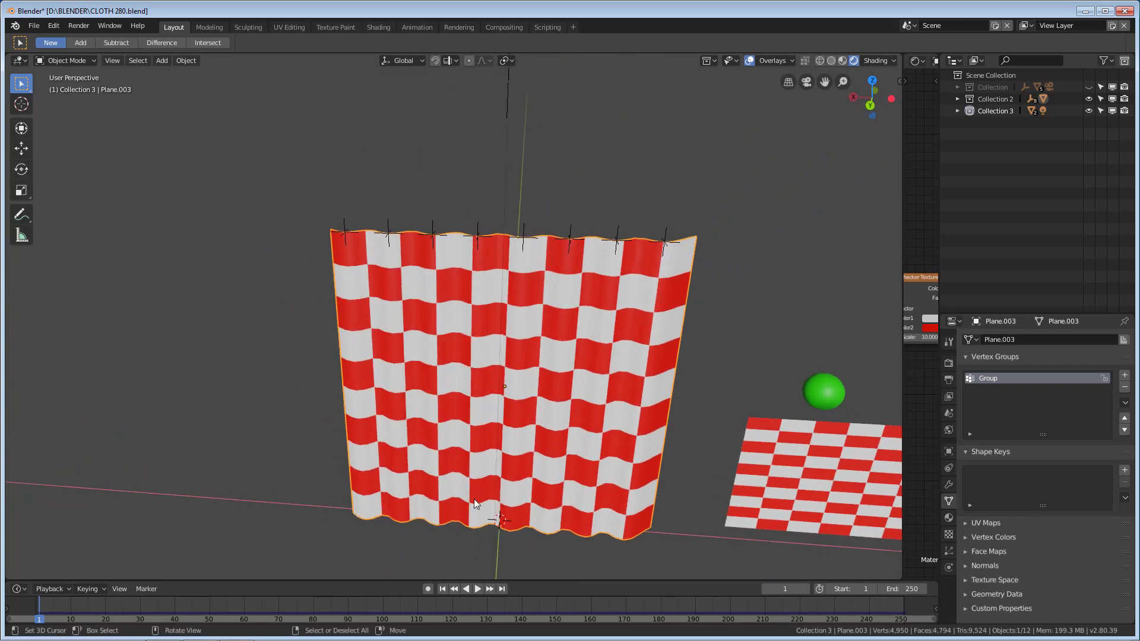
click(478, 590)
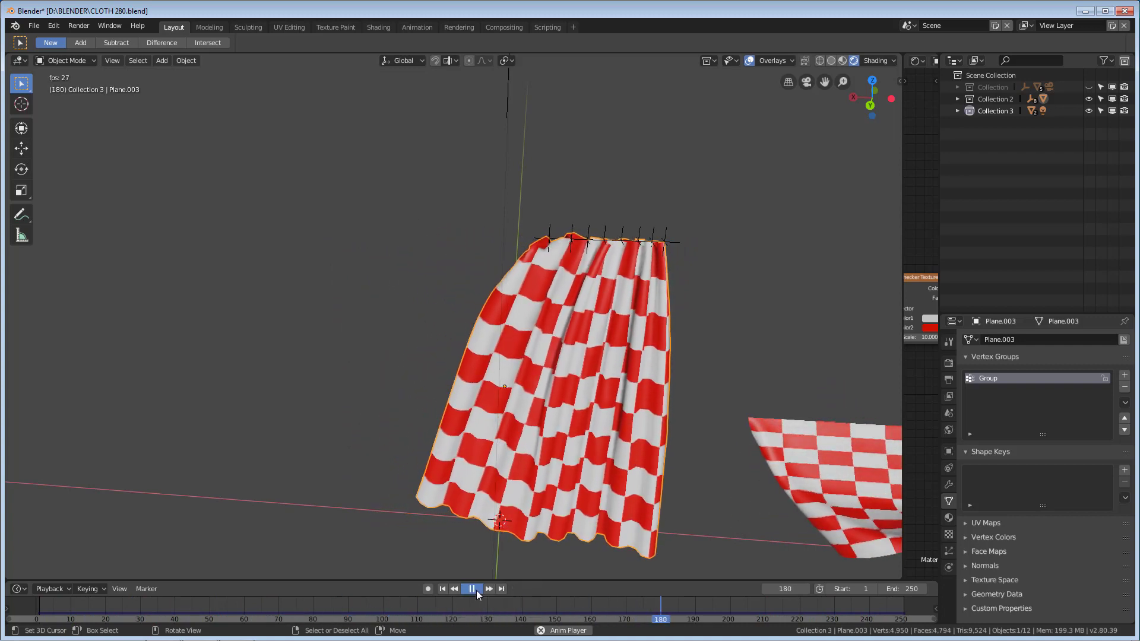
click(475, 590)
click(443, 588)
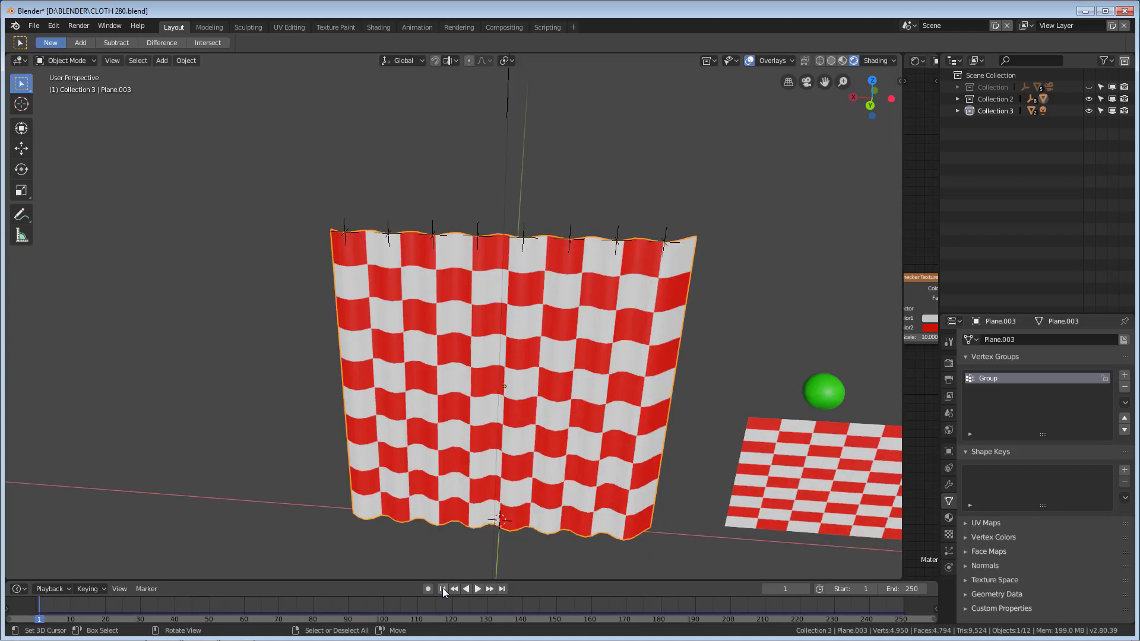
click(477, 589)
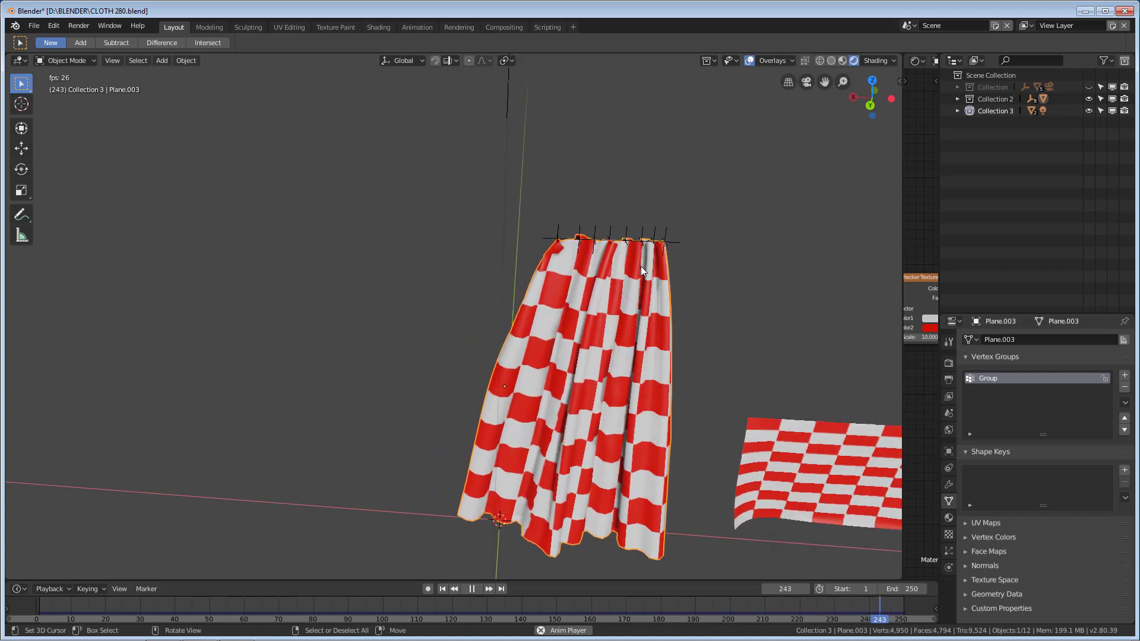
click(472, 588)
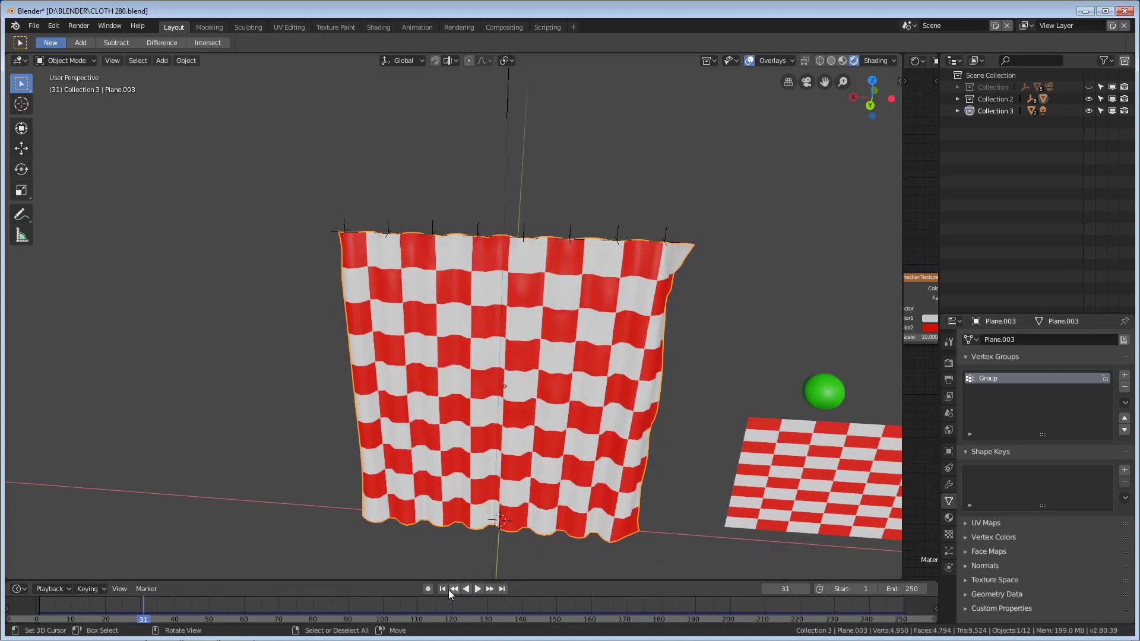
click(444, 588)
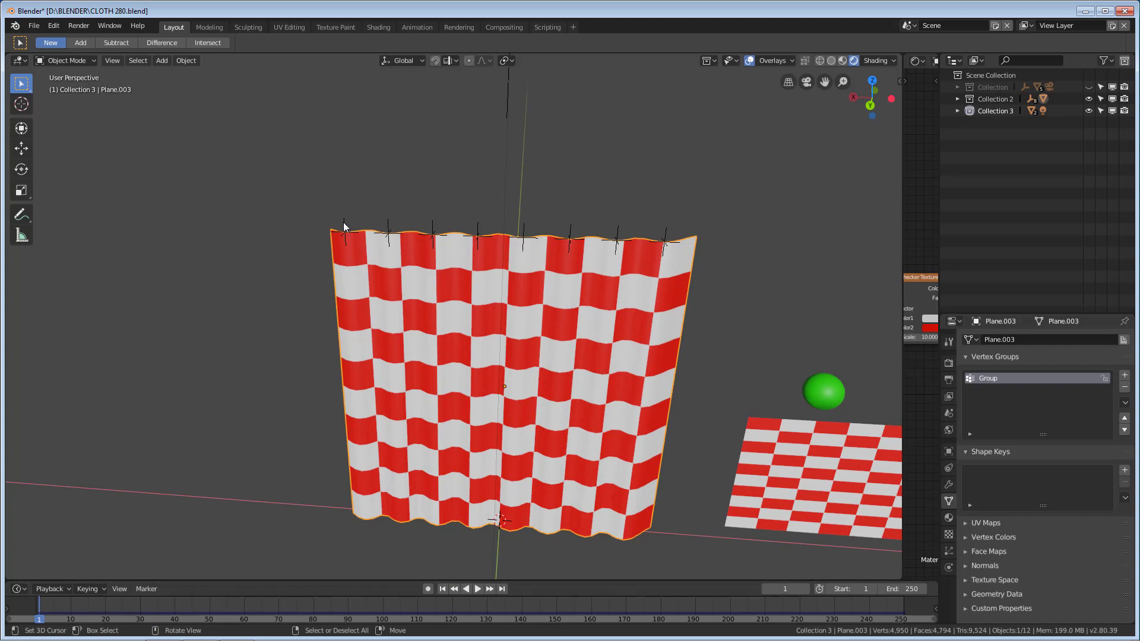
Insert a Location keyframe at frame 1 for the empty at the curtain's moving end.
click(343, 223)
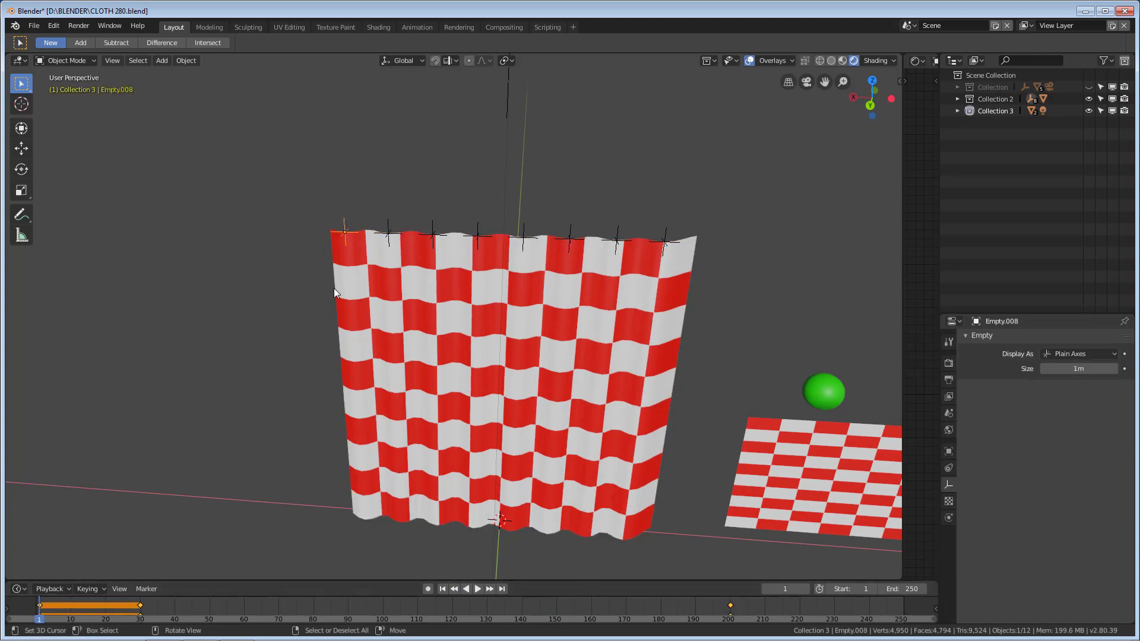
key(i)
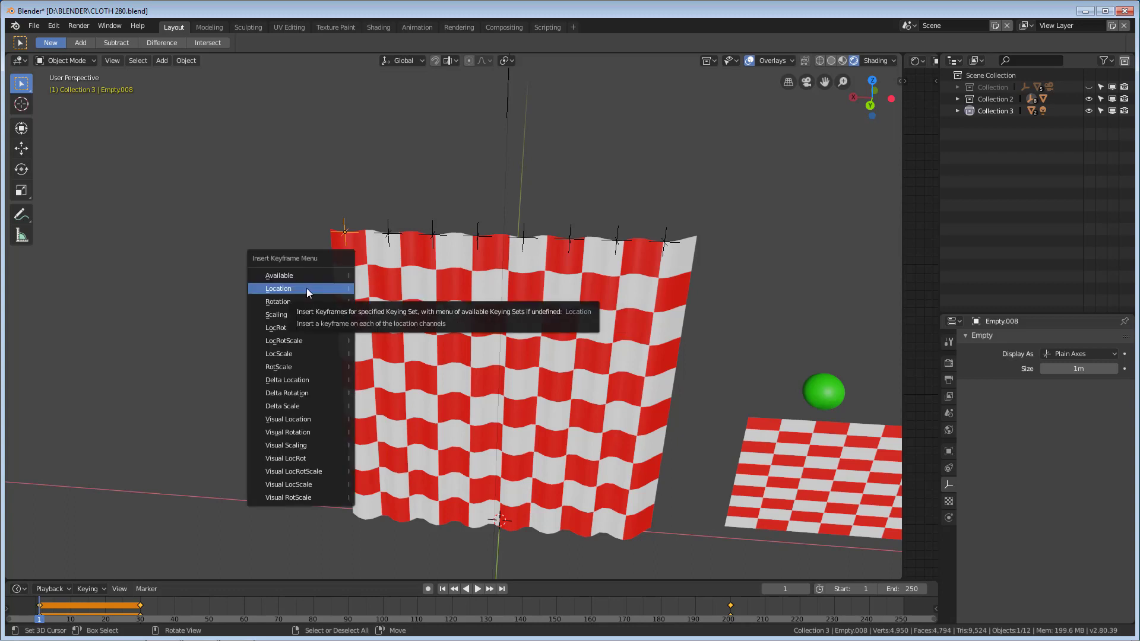
click(342, 287)
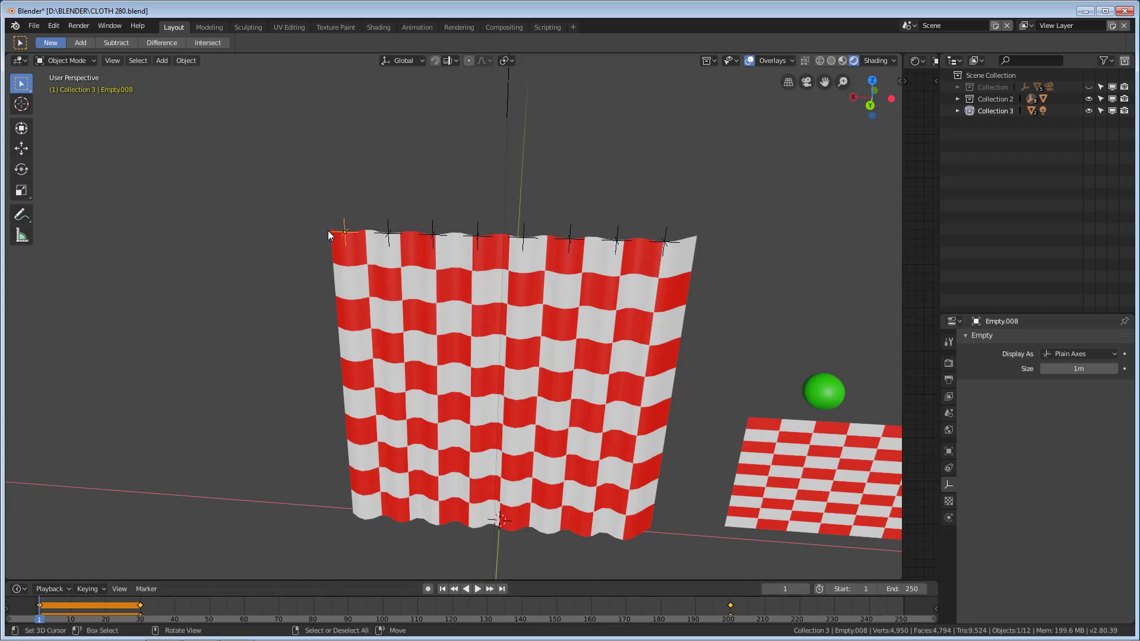
Select the seven moving empties, leaving out the one at the fixed end, and insert a Location keyframe for them at frame 1.
shift+click(389, 233)
shift+click(431, 233)
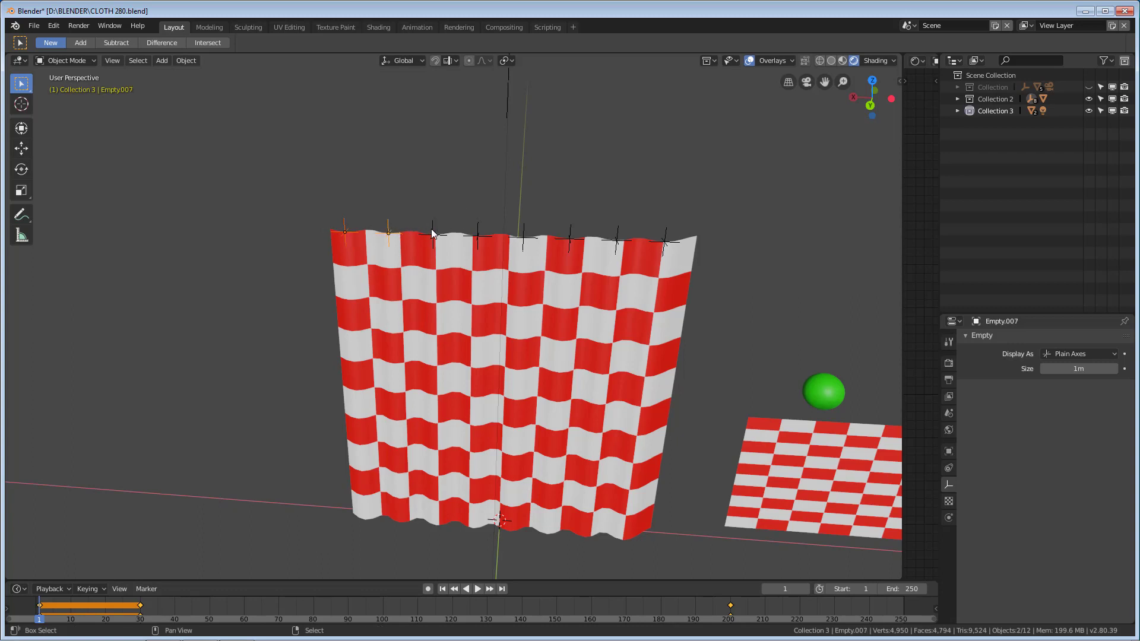
shift+click(476, 232)
shift+click(524, 235)
shift+click(570, 231)
shift+click(616, 238)
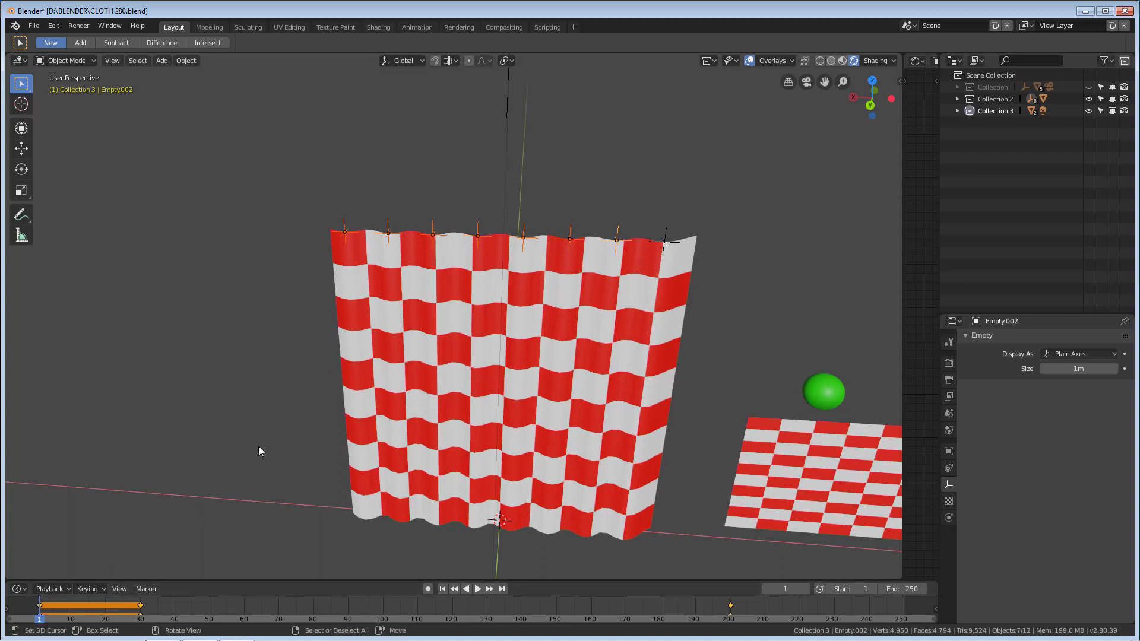
key(i)
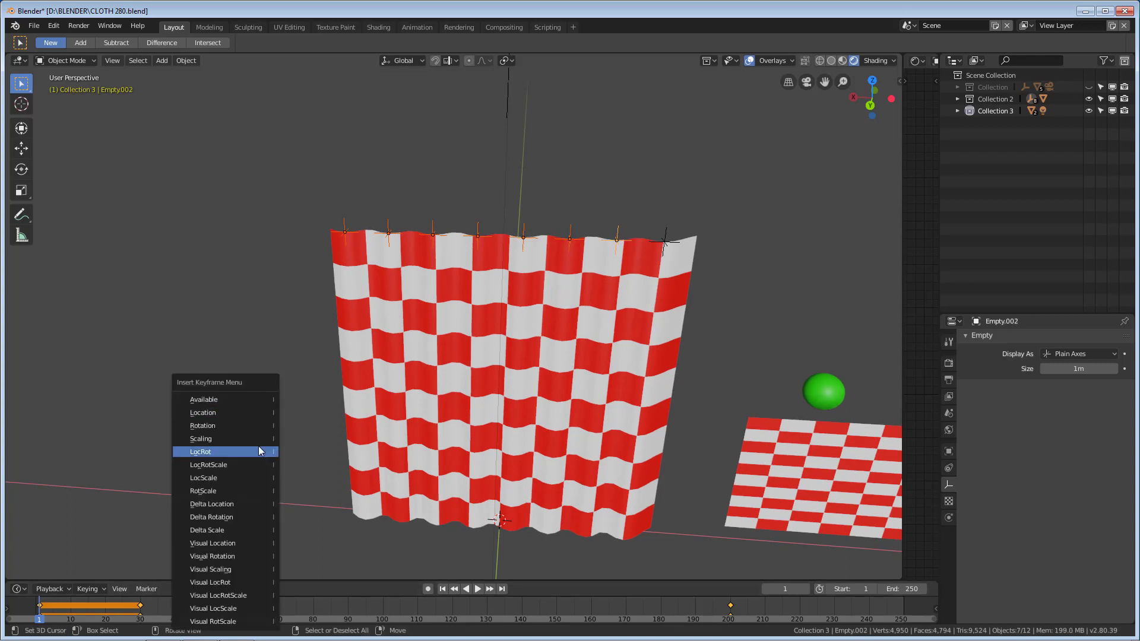
click(208, 415)
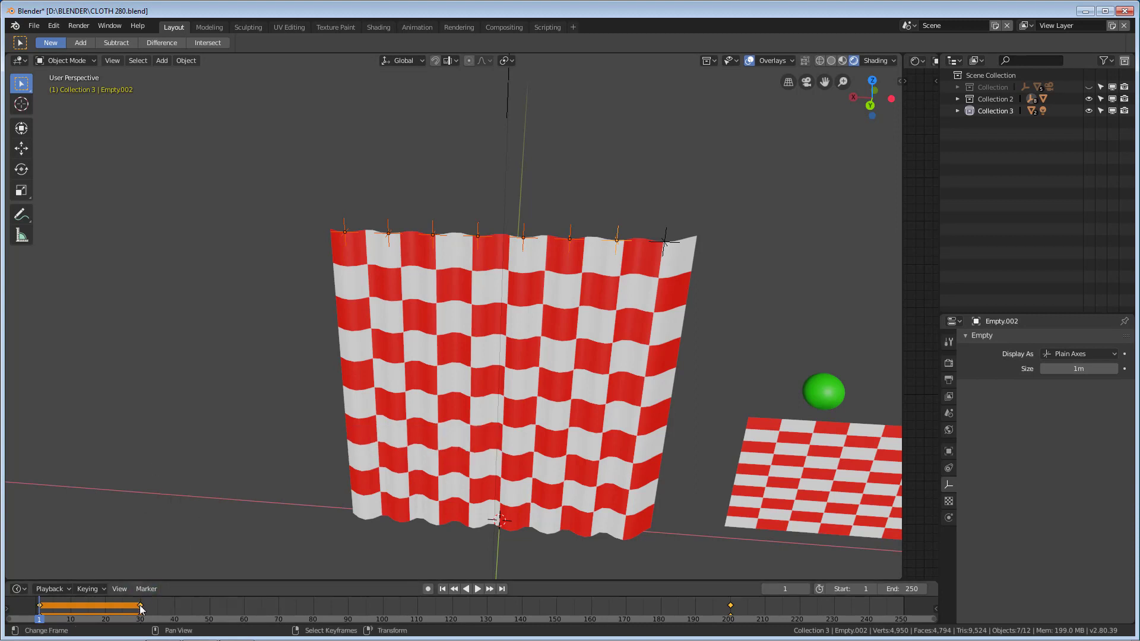
Select the empty beside the fixed end, go to its keyframe at frame 200, and check the gathered positions of the other empties.
click(618, 239)
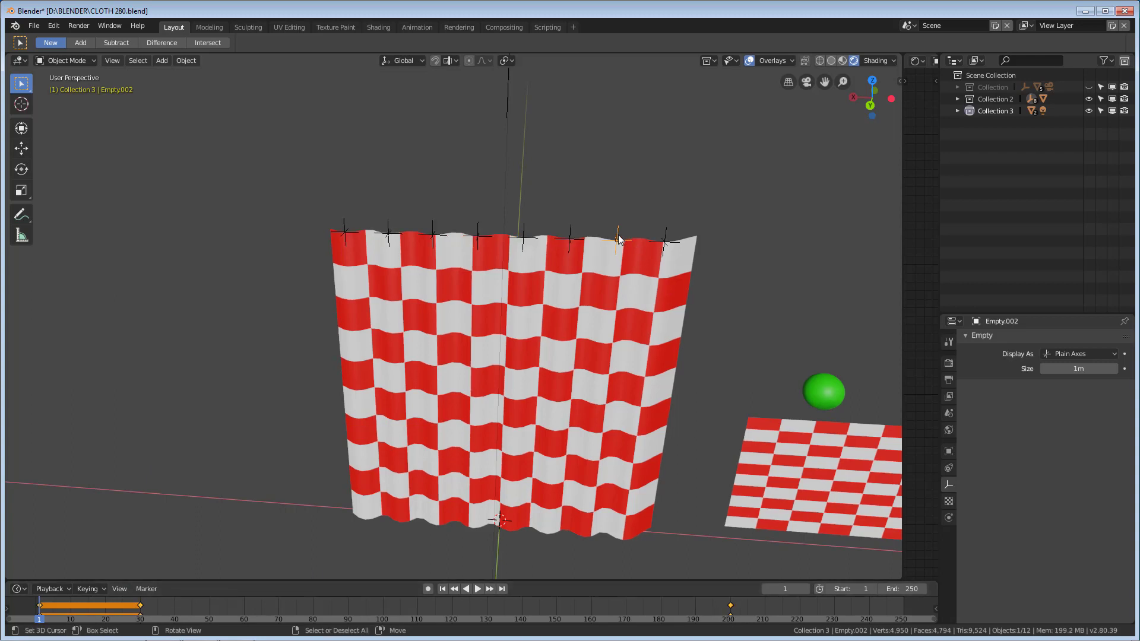
click(731, 604)
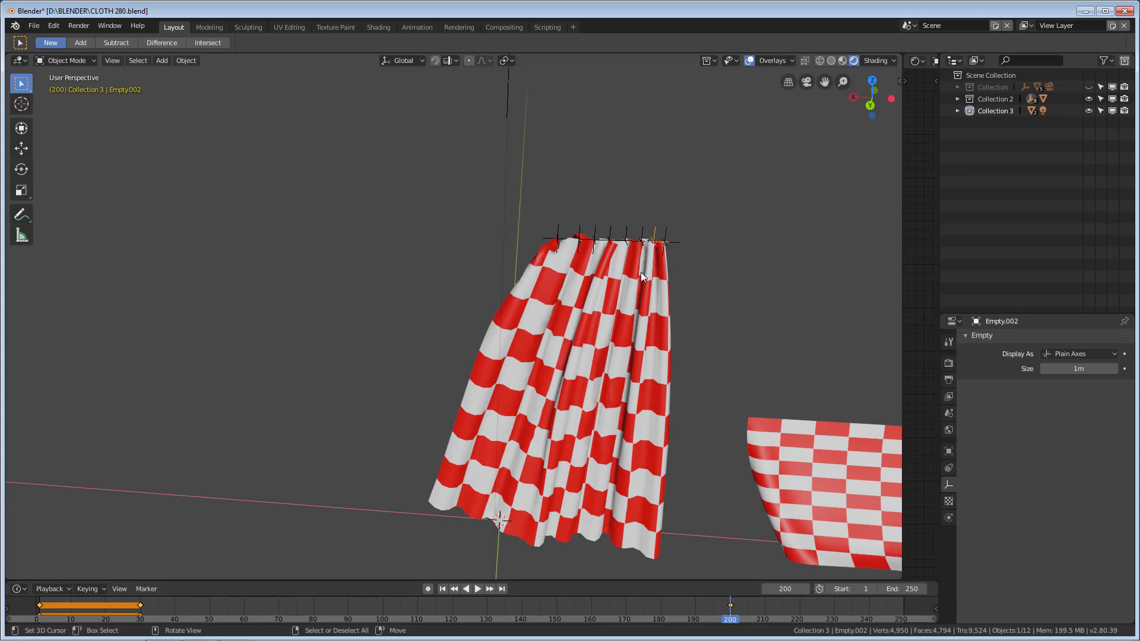
click(642, 239)
click(596, 236)
click(567, 237)
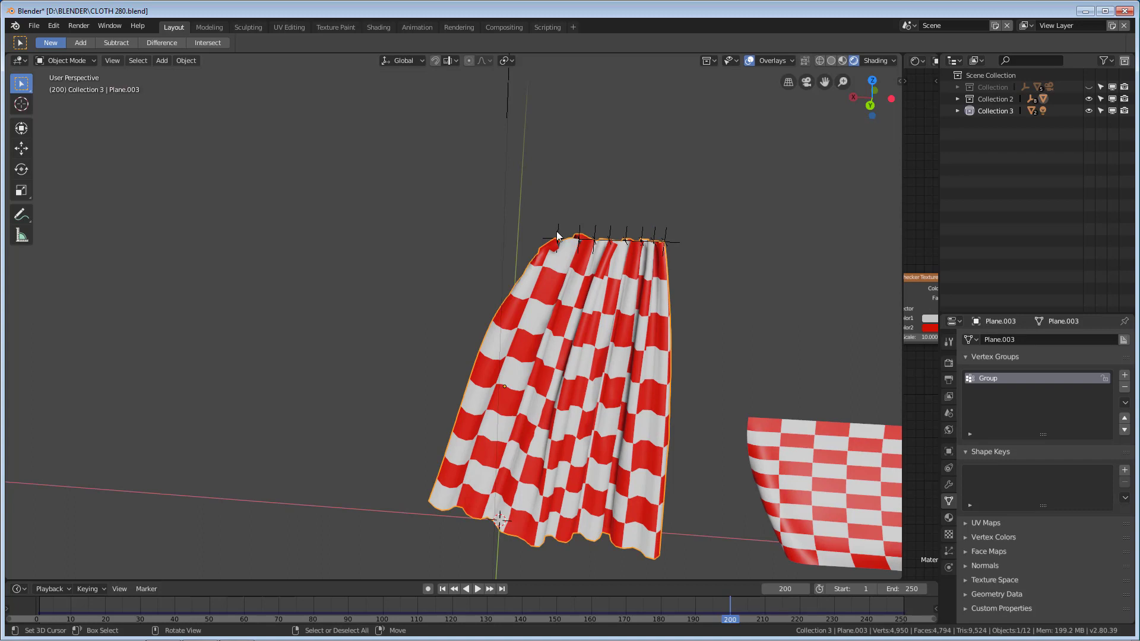
Return to frame 1 and replay the curtain's closing animation.
click(443, 589)
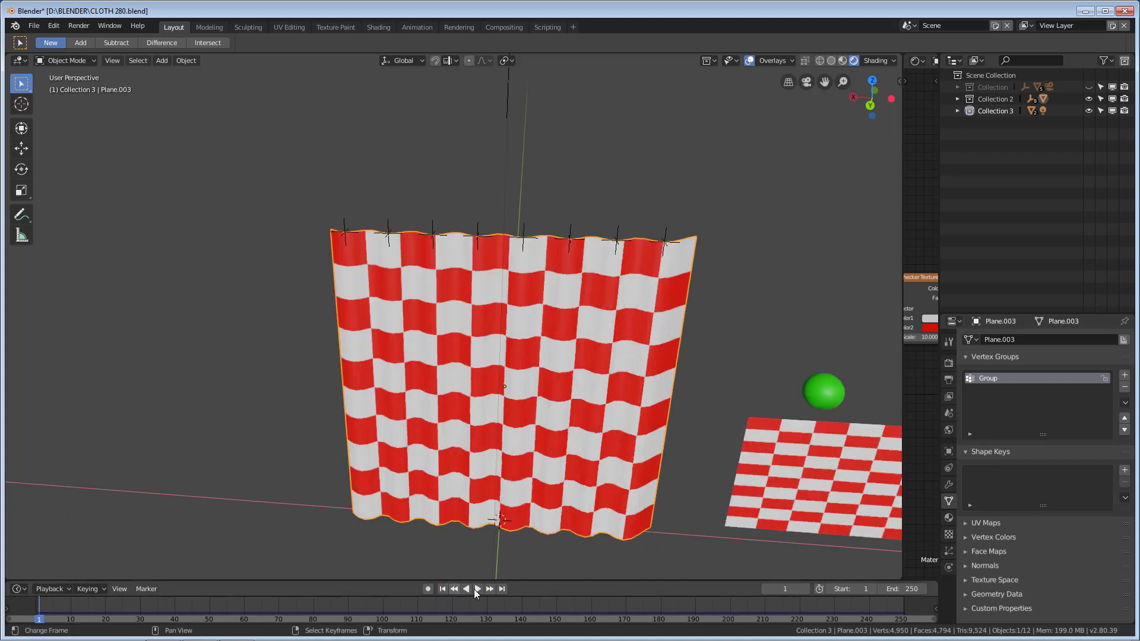
click(478, 588)
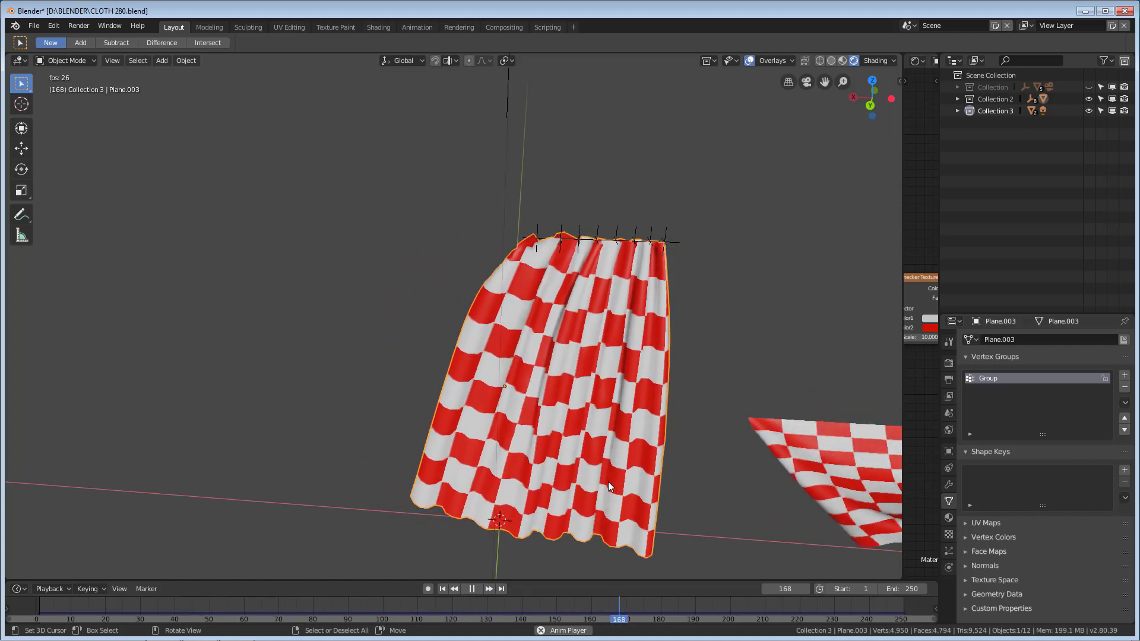
Stop the playback and delete the checkered curtain cloth, leaving its row of empties in place.
click(472, 588)
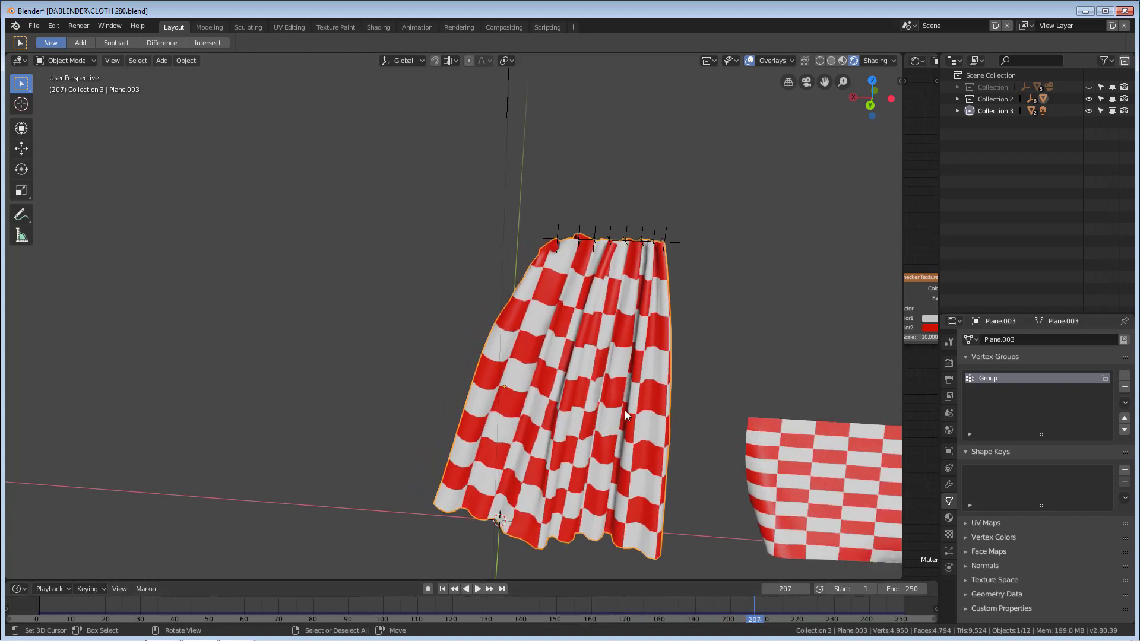
scroll(624, 411, down, 4)
middle_drag(702, 451, 668, 436)
scroll(665, 431, up, 4)
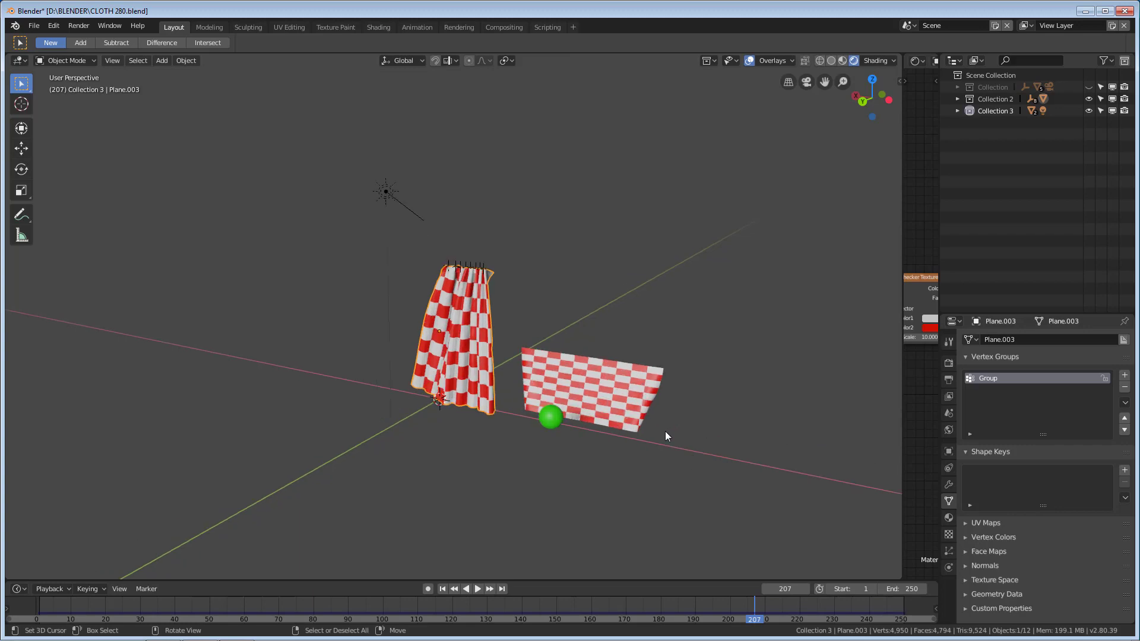
scroll(665, 431, up, 2)
scroll(628, 397, down, 3)
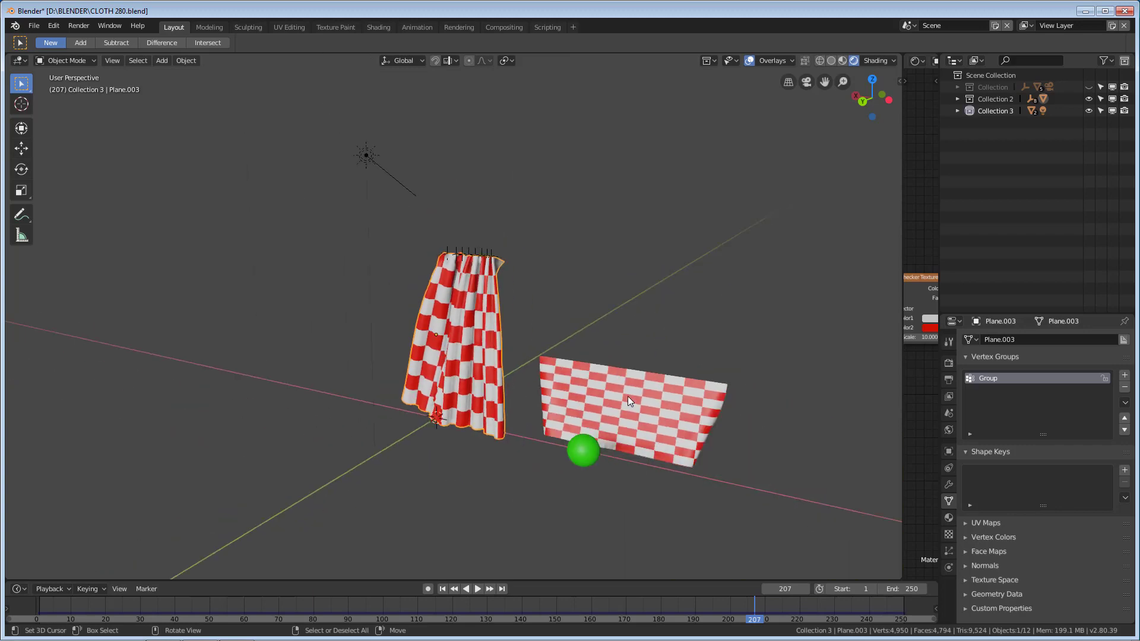
middle_drag(341, 364, 392, 372)
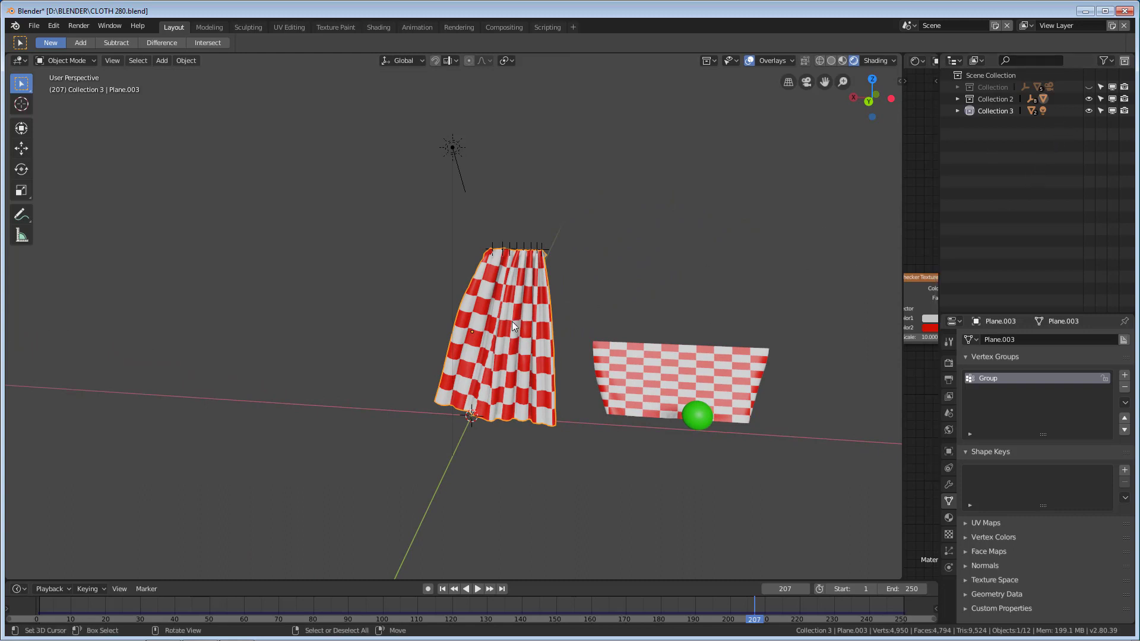
key(Delete)
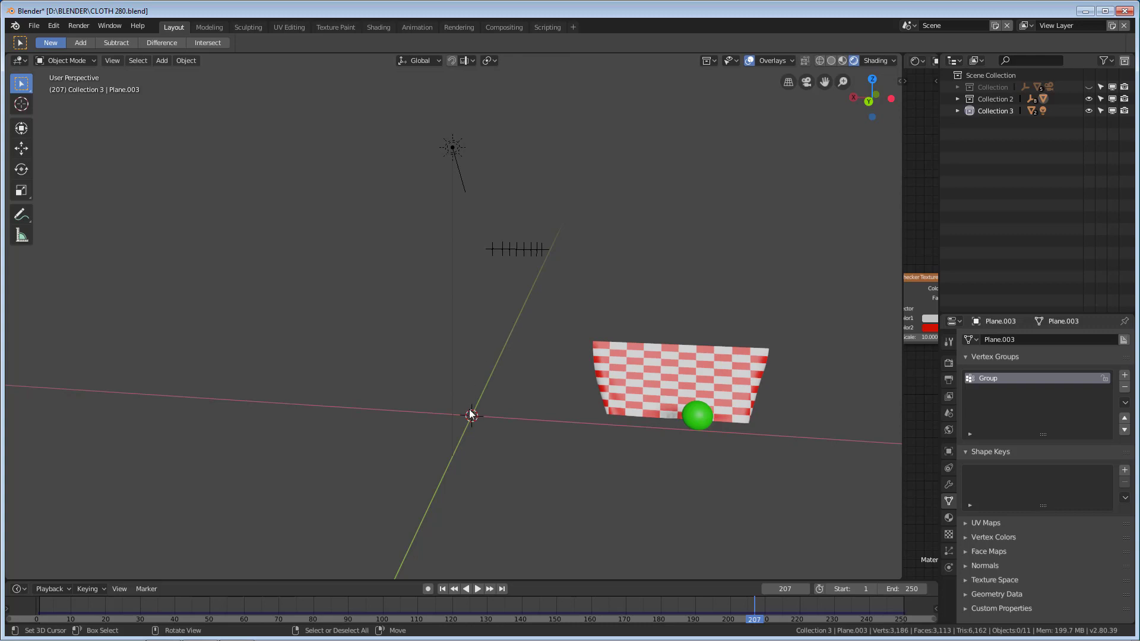
Add a 2 m mesh plane at the world origin.
key(shift+a)
mouse_move(469, 409)
click(531, 408)
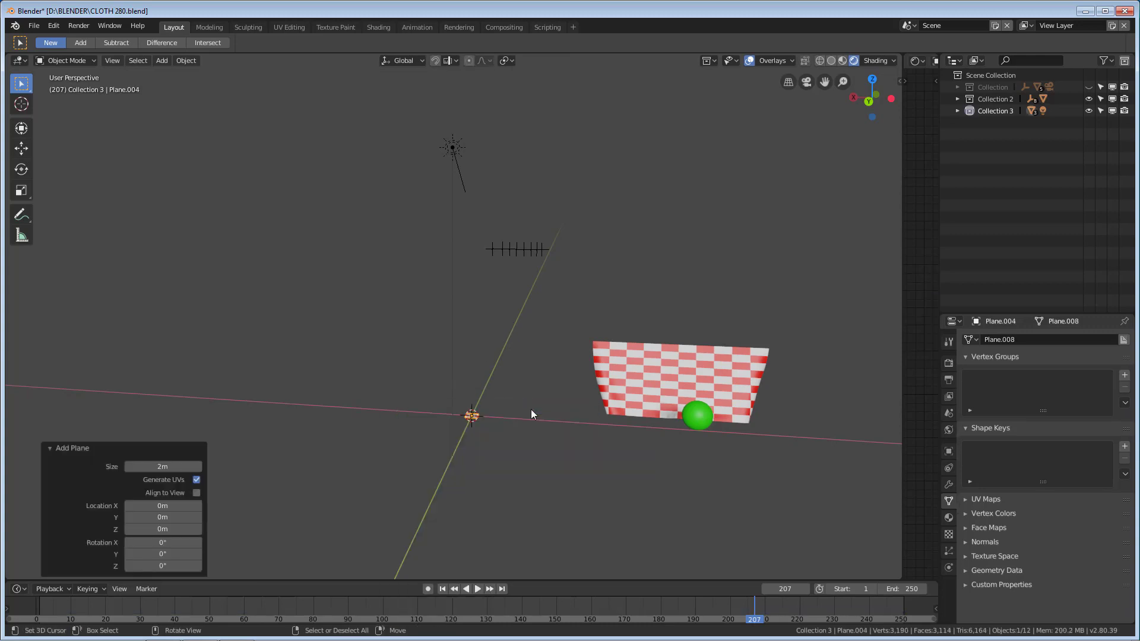
text(s)
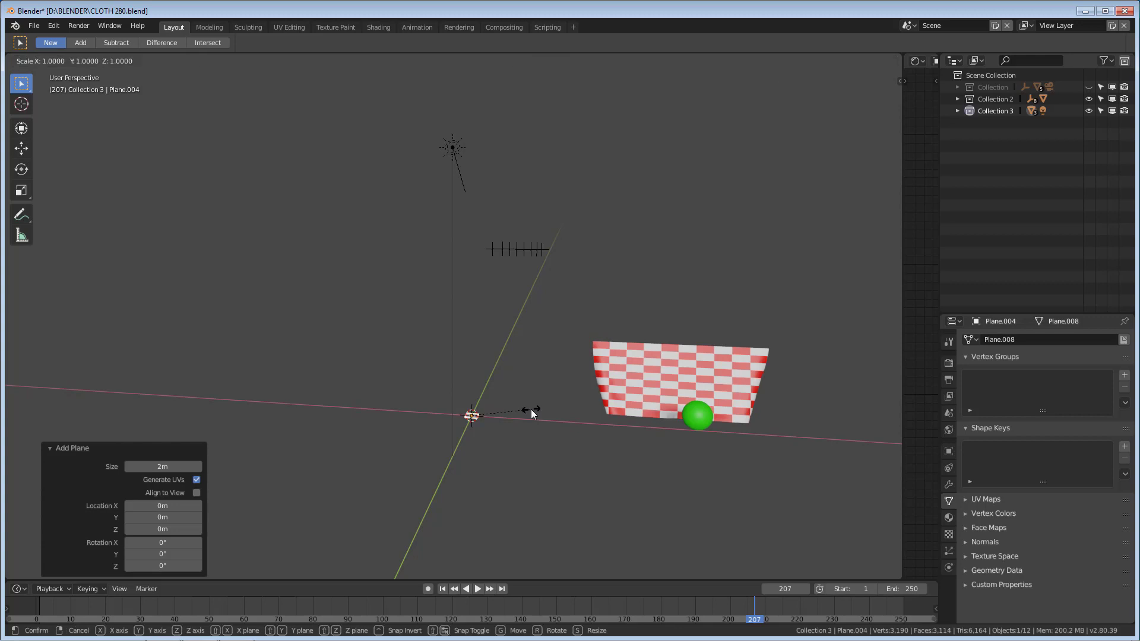
text(8)
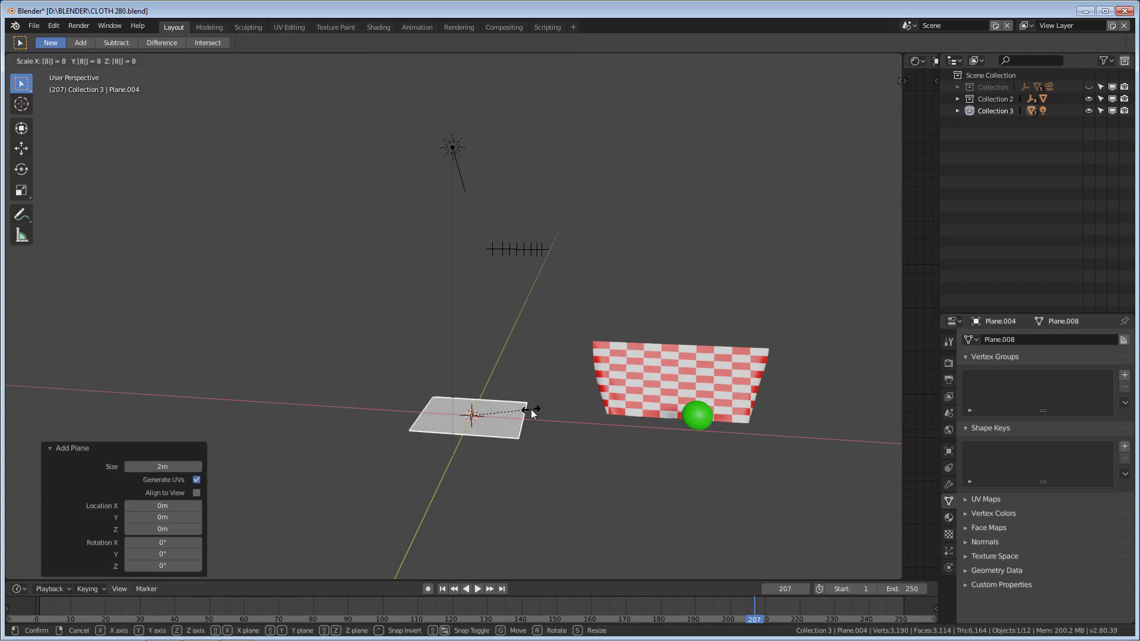
right_click(639, 444)
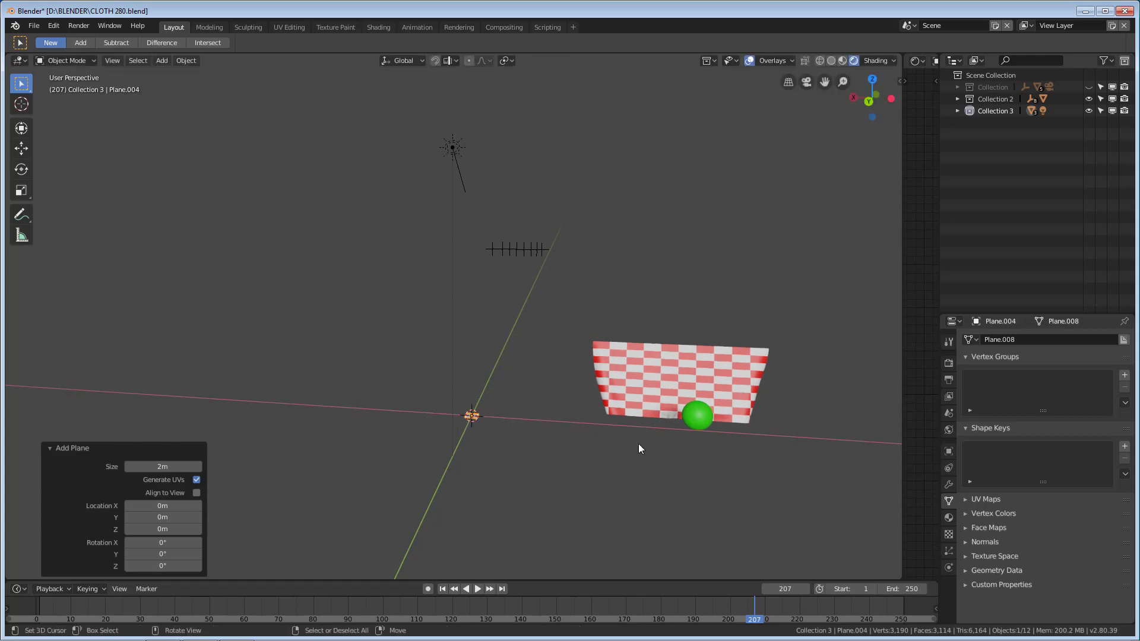
Scale the new plane up about 22.8 times and subdivide its mesh with 40 cuts.
key(s)
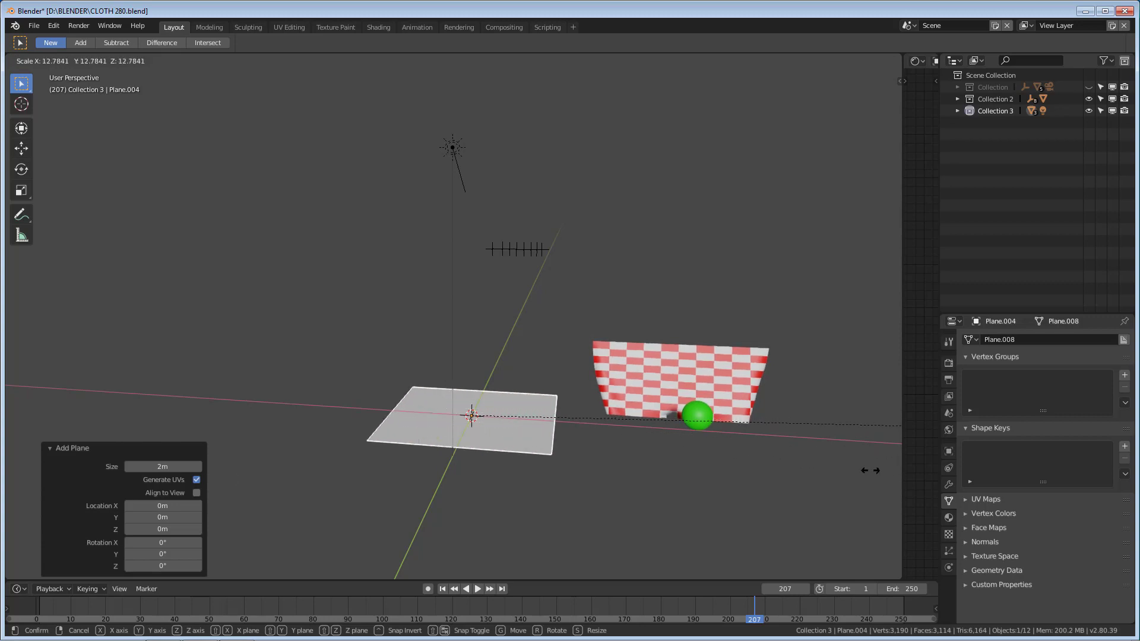
click(747, 534)
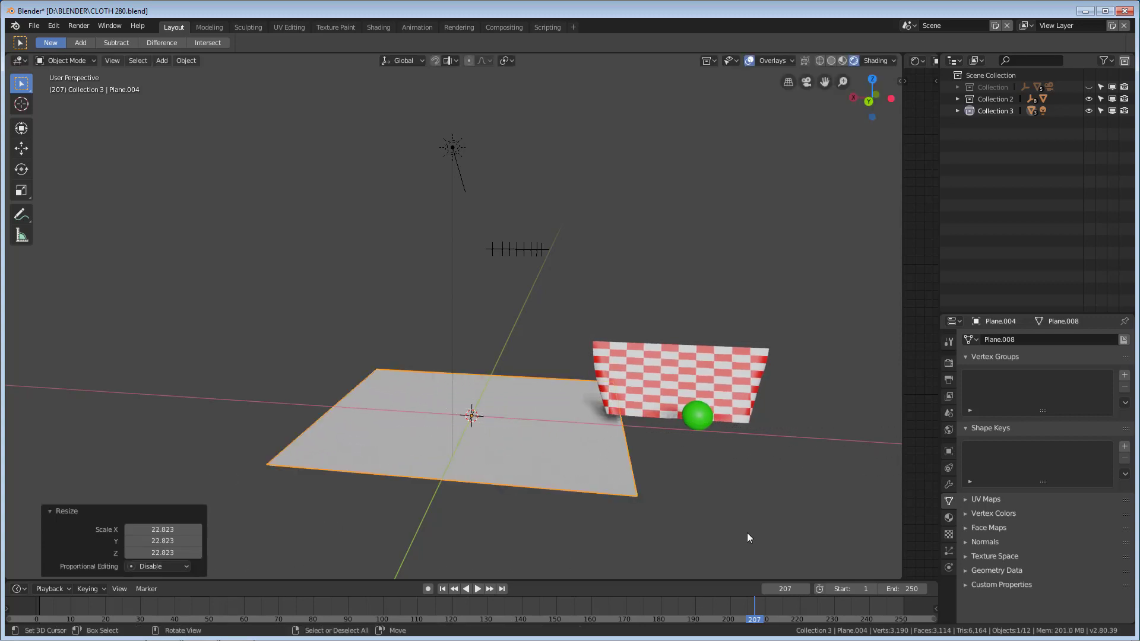
key(Tab)
right_click(747, 533)
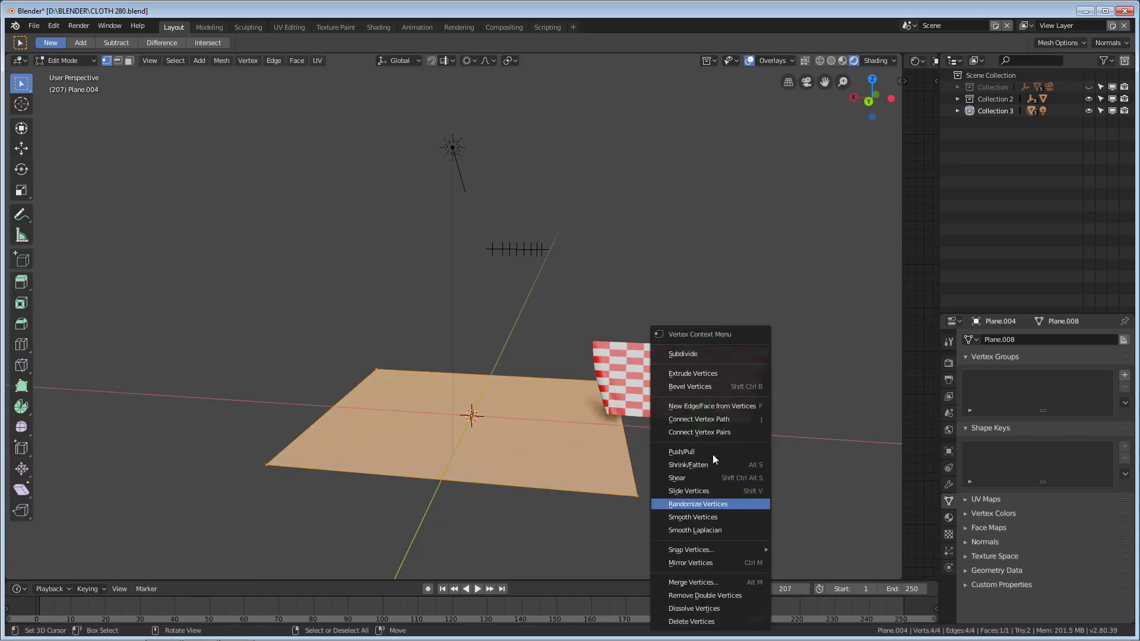
click(698, 354)
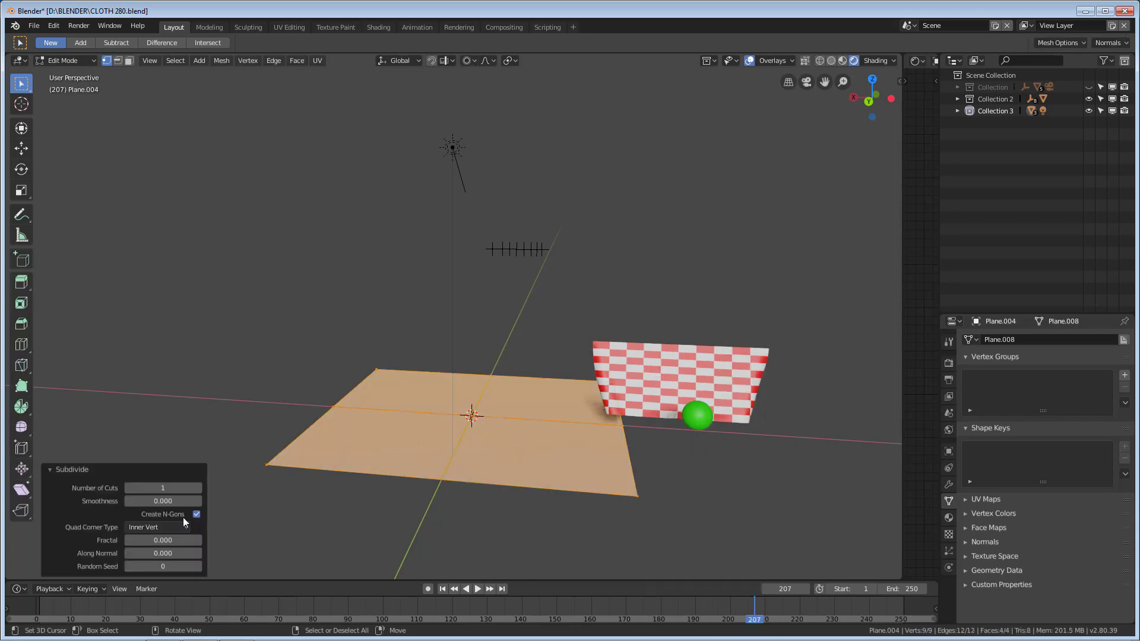
click(175, 488)
text(40)
key(Return)
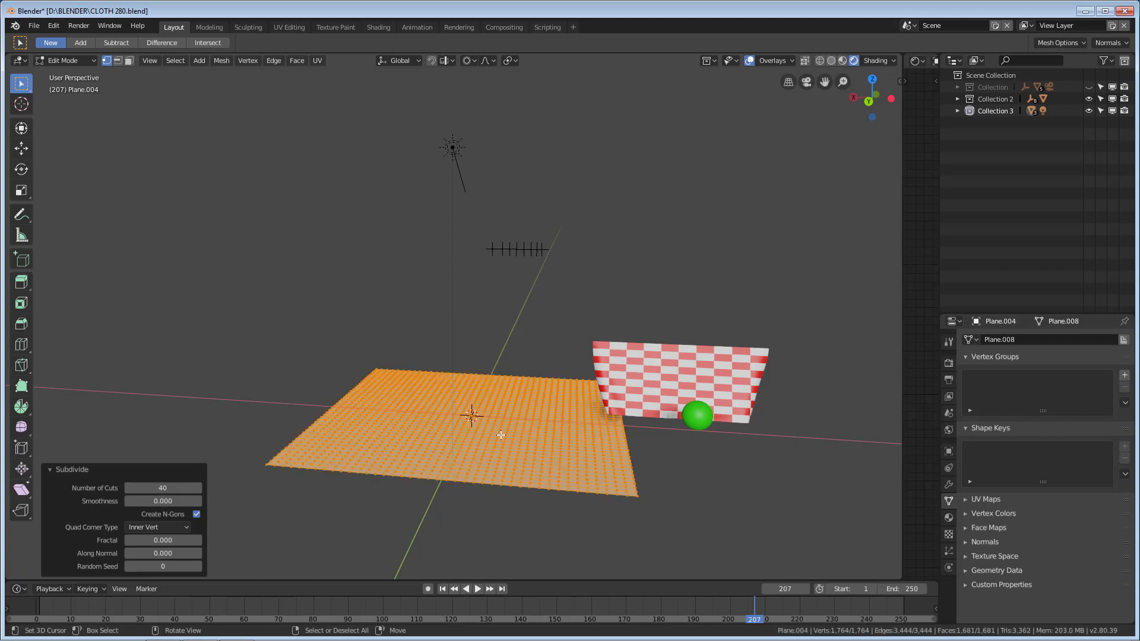
key(Tab)
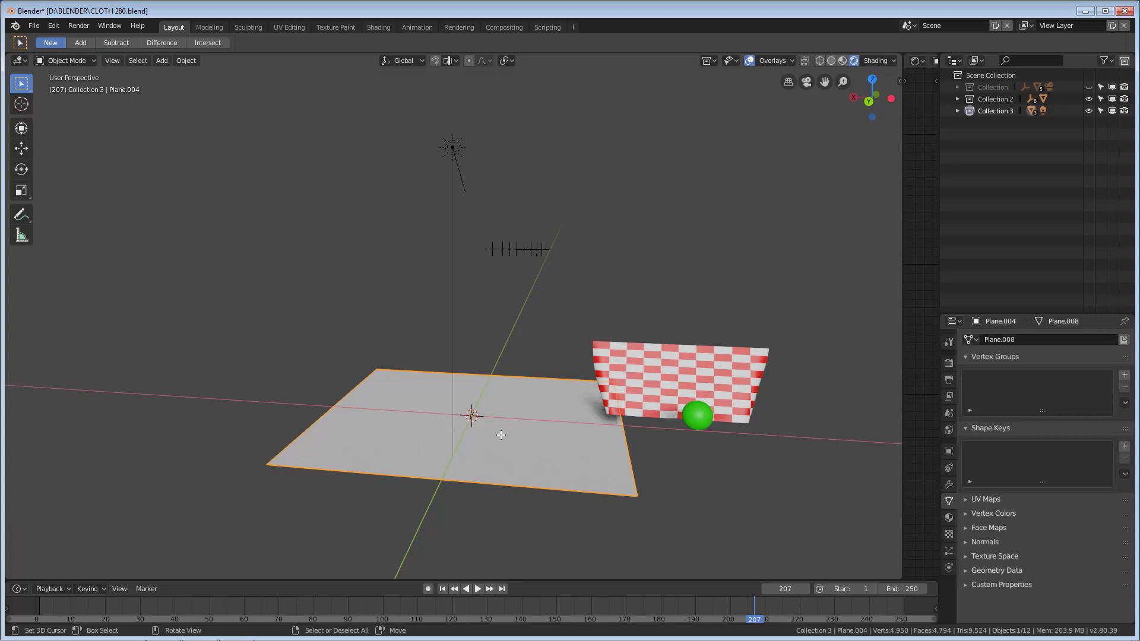
Raise the subdivided plane about 20.9 m along the Z axis.
key(g)
key(z)
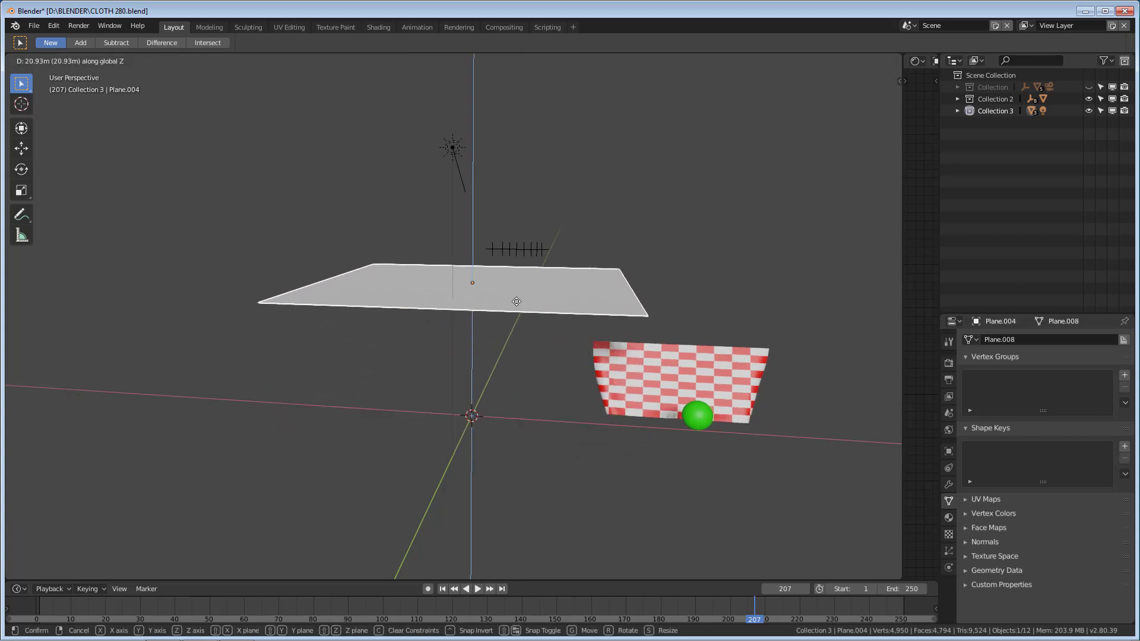
click(517, 302)
Add a UV sphere at the origin beneath the plane and scale it up about 7.4 times.
key(shift+a)
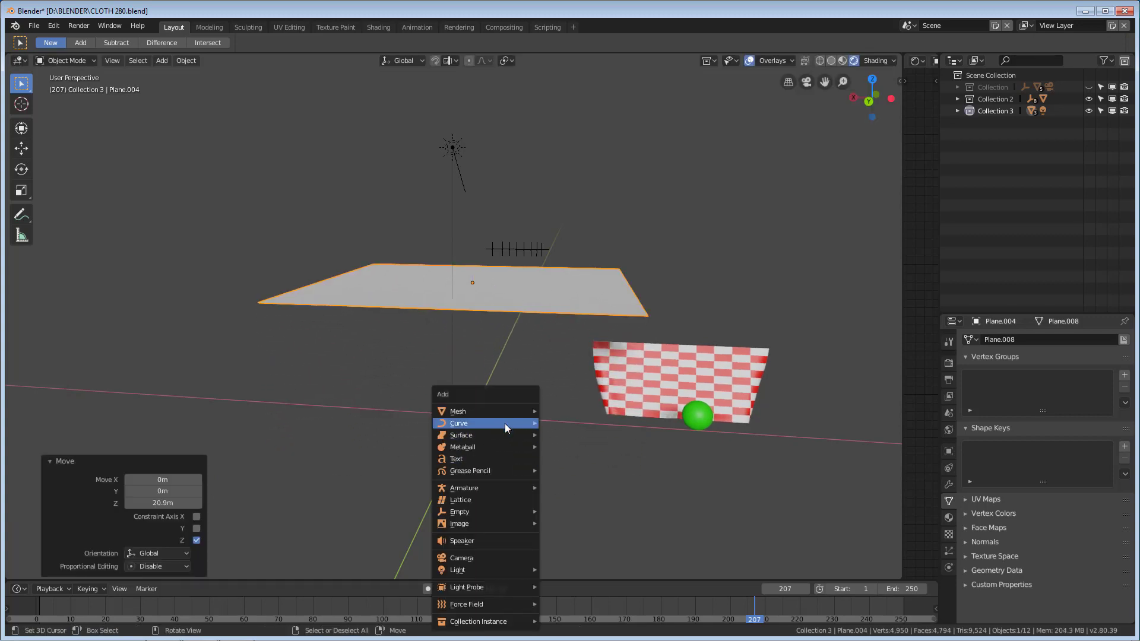
mouse_move(501, 410)
click(590, 443)
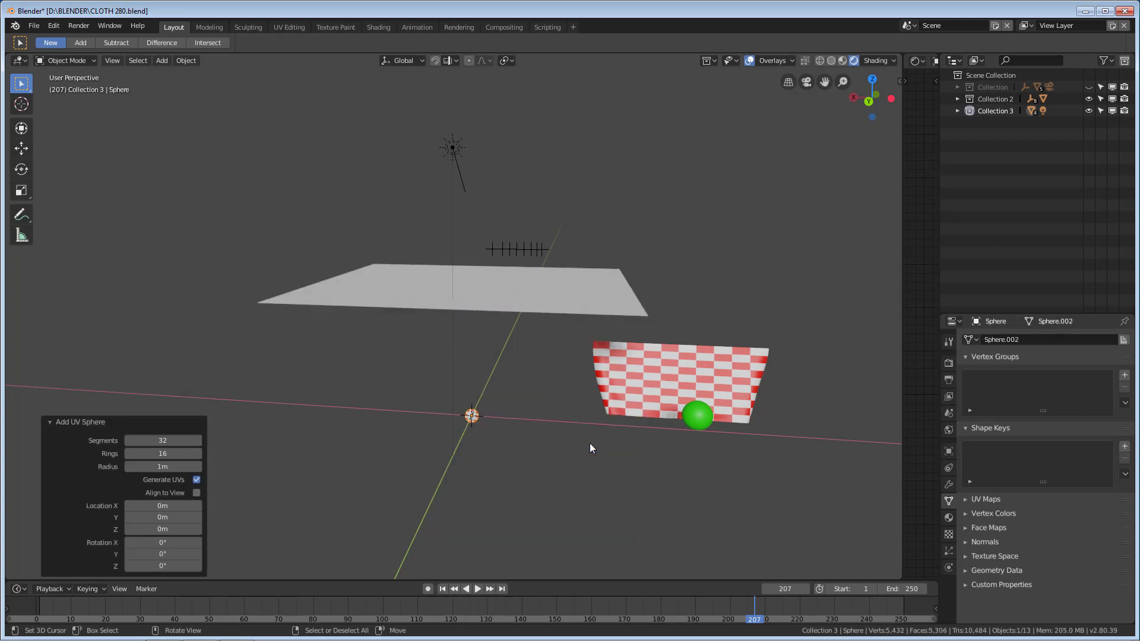
key(s)
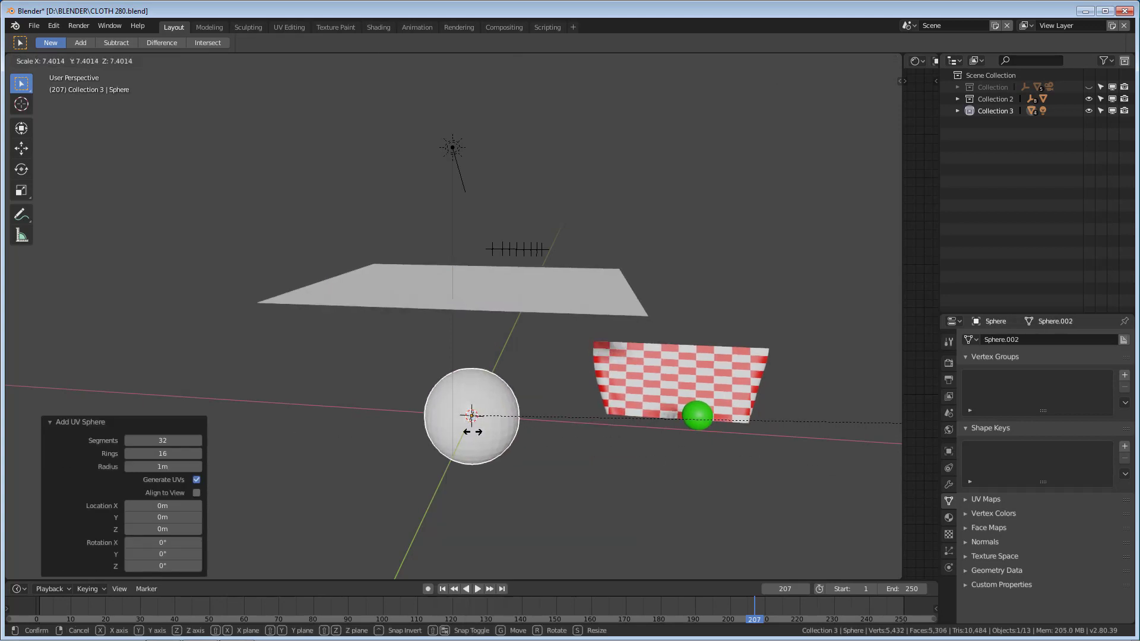
click(472, 433)
right_click(473, 432)
click(473, 432)
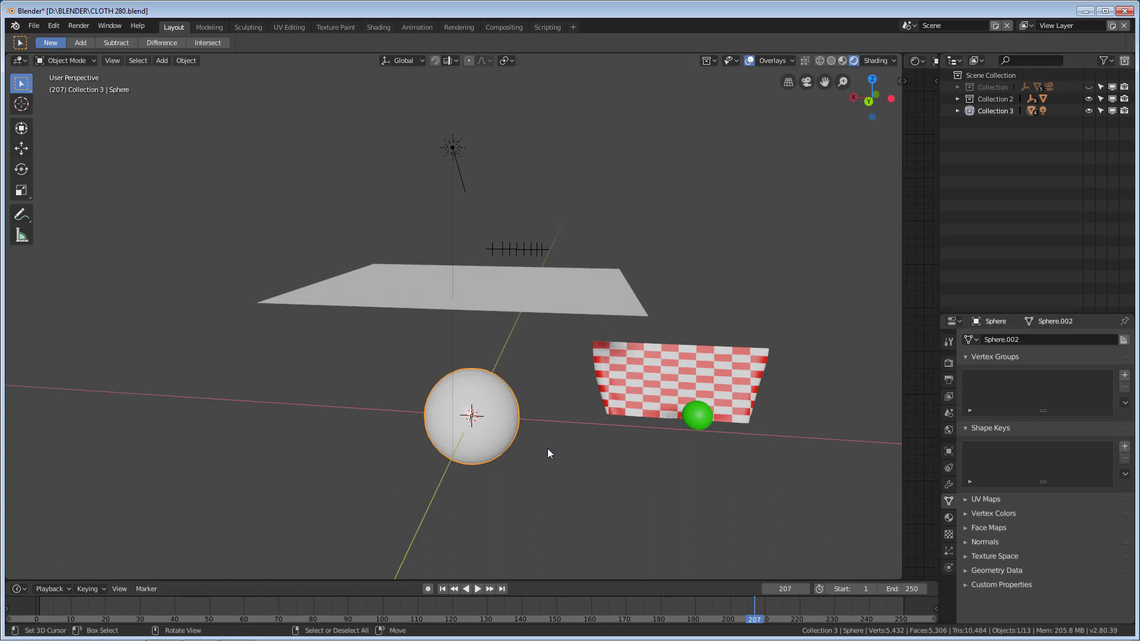
Assign the existing checkered Material.001 to the raised plane.
middle_drag(605, 474, 602, 486)
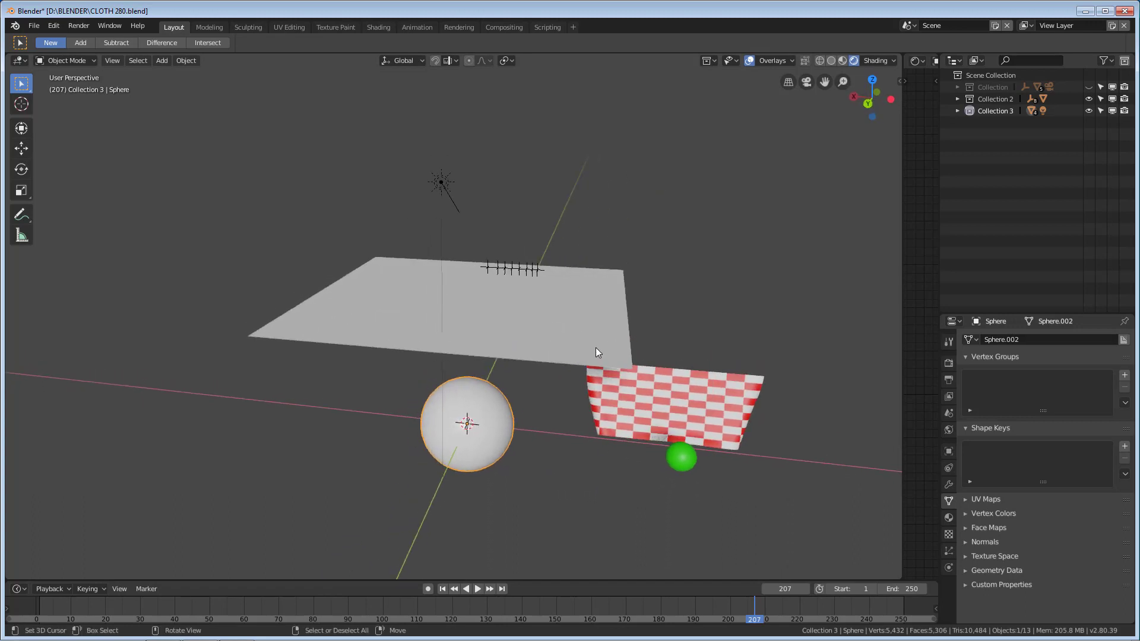
click(561, 329)
click(949, 518)
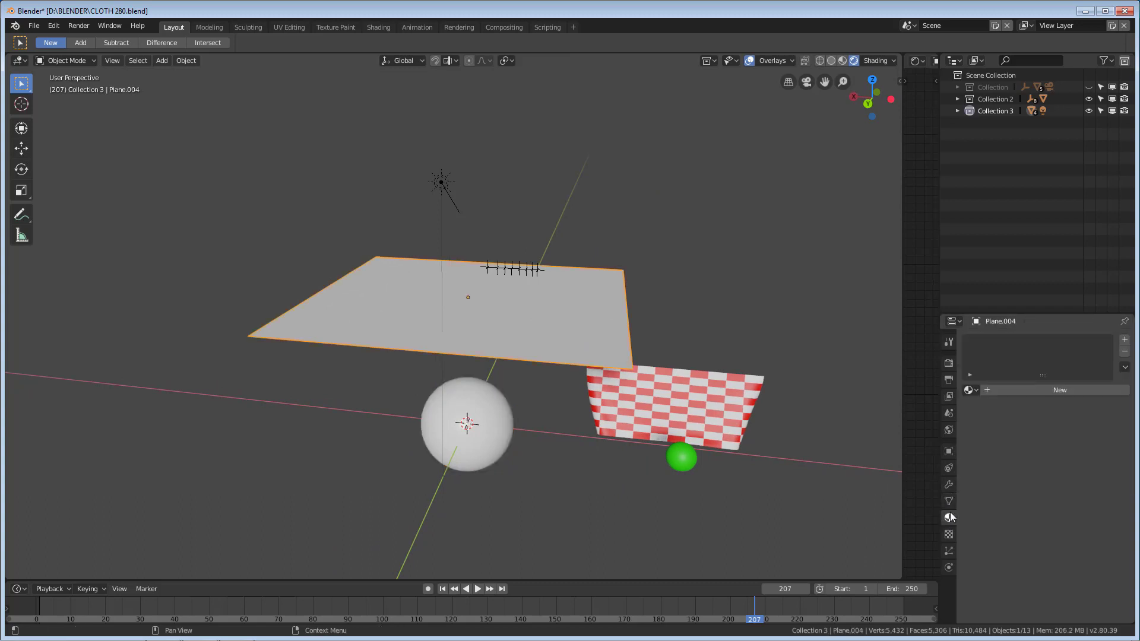
click(969, 390)
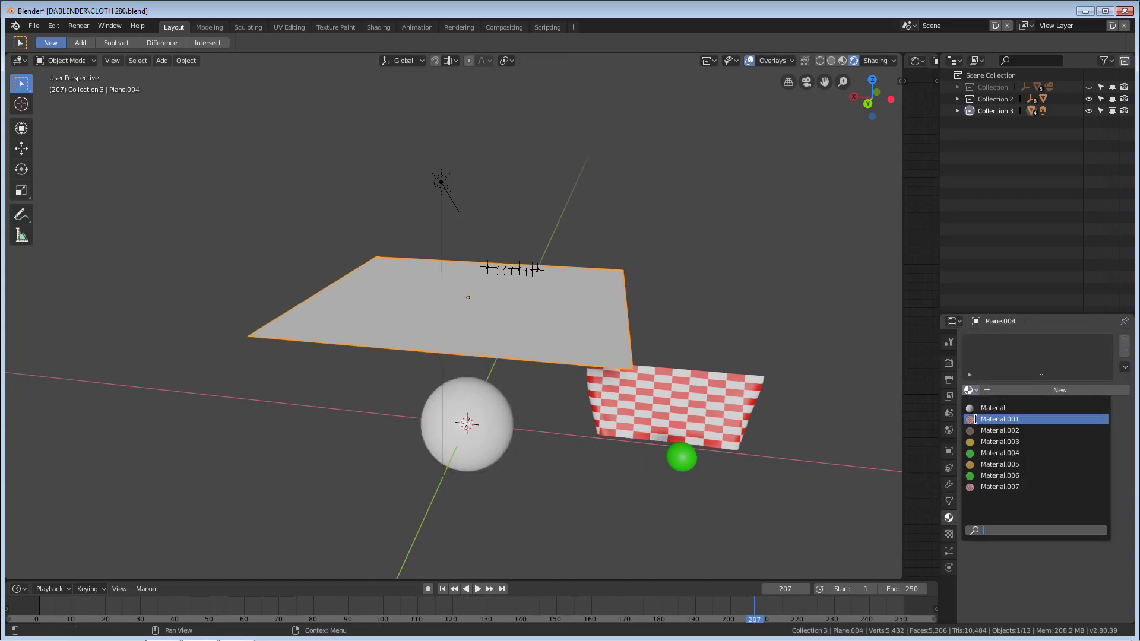
click(1004, 417)
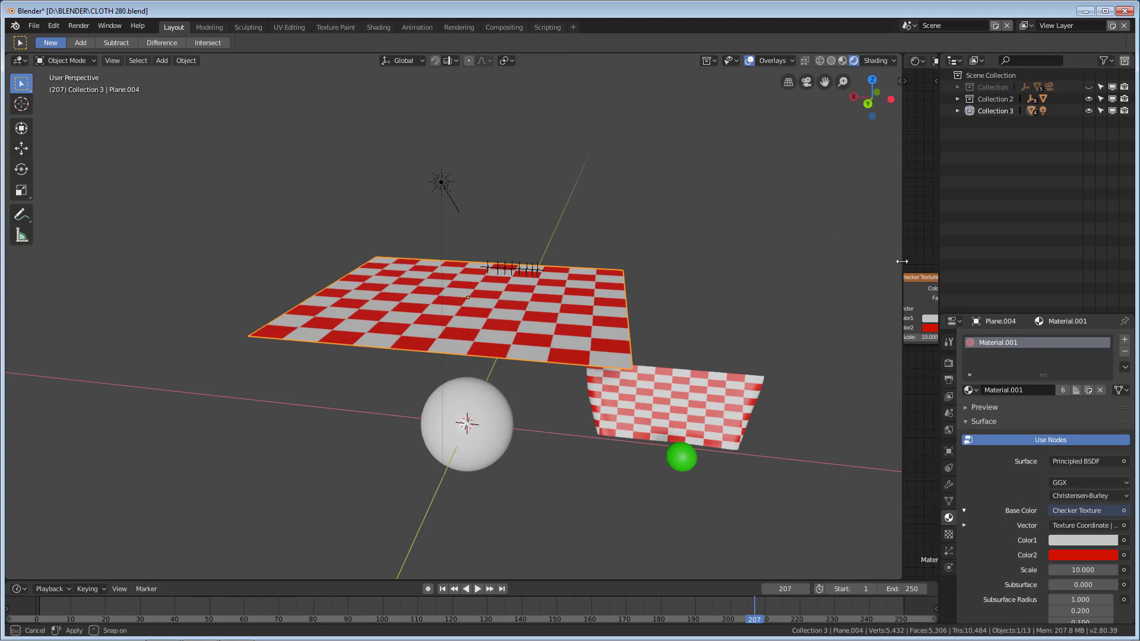
Enlarge the shader editor to examine the checker material's node setup, and return the space to the 3D viewport.
drag(902, 261, 578, 267)
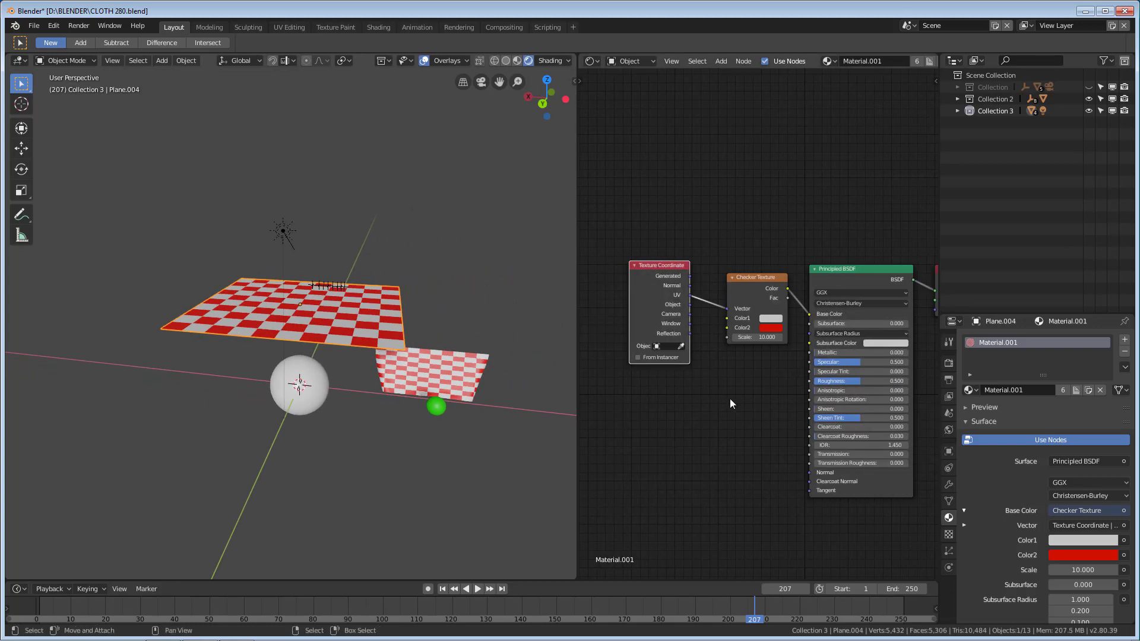
drag(714, 576, 759, 583)
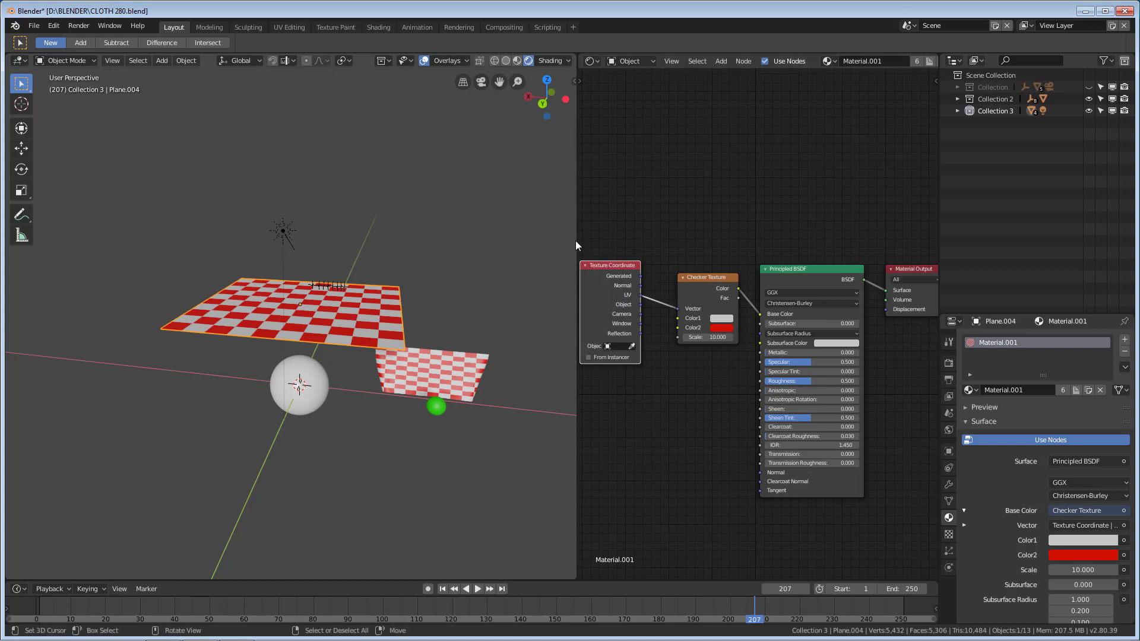
drag(575, 241, 921, 279)
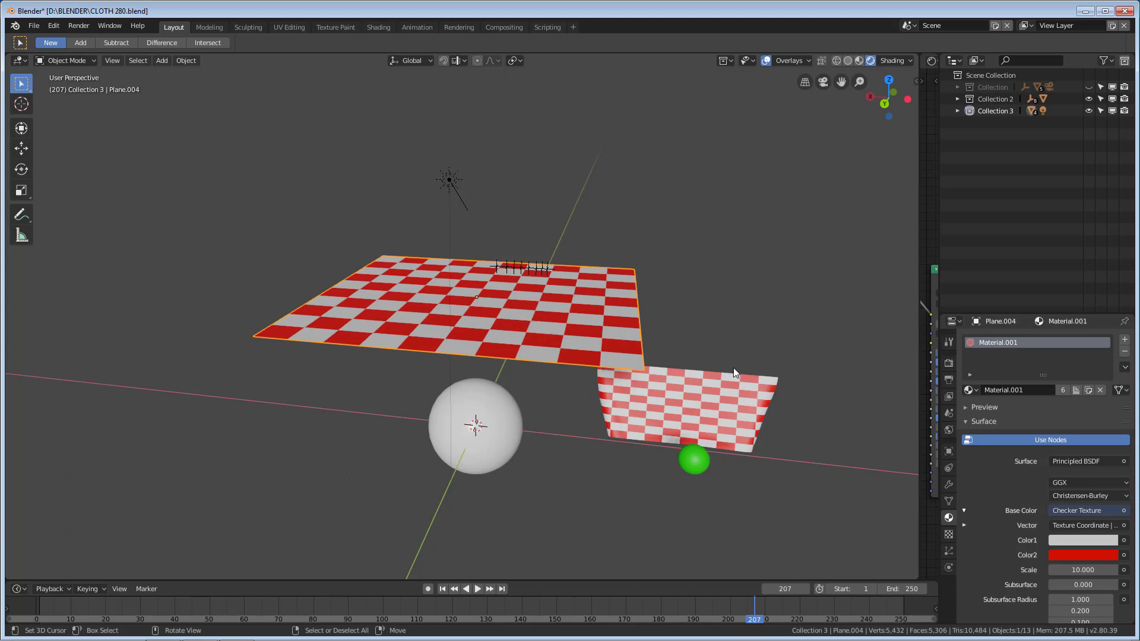
Enable Cloth physics on the raised plane and return the animation to frame 1.
click(949, 569)
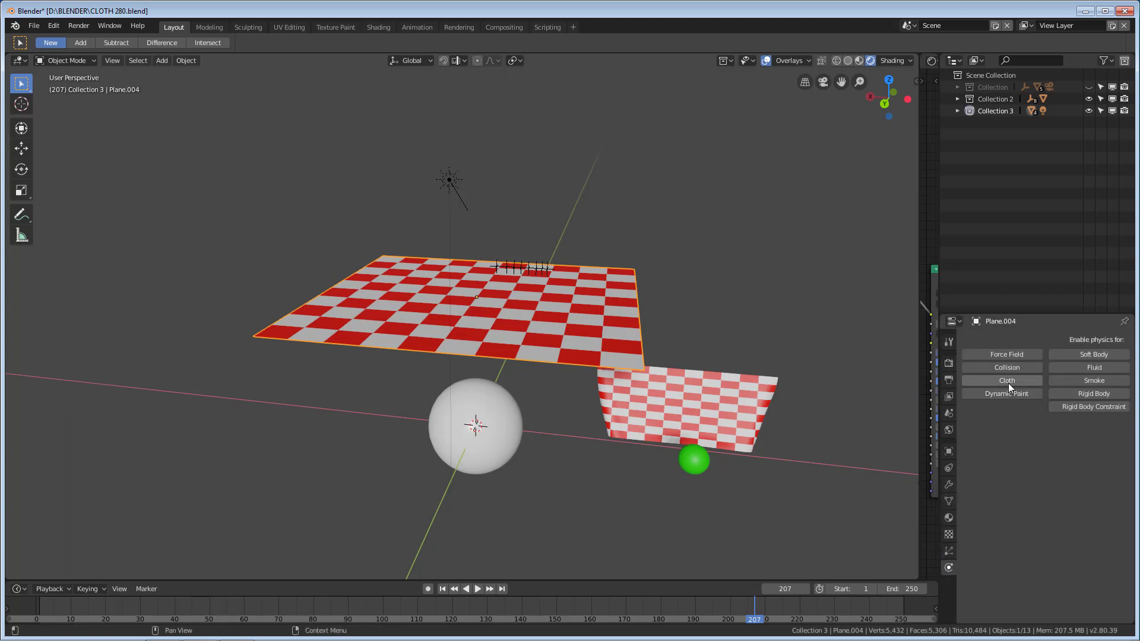
click(1009, 381)
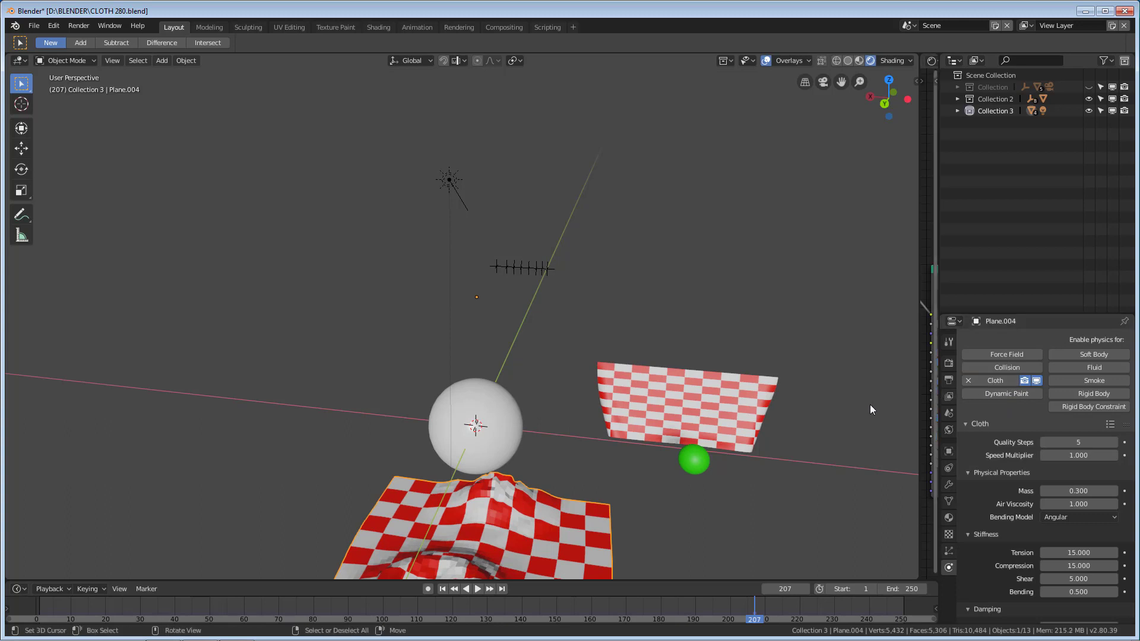
scroll(865, 408, down, 3)
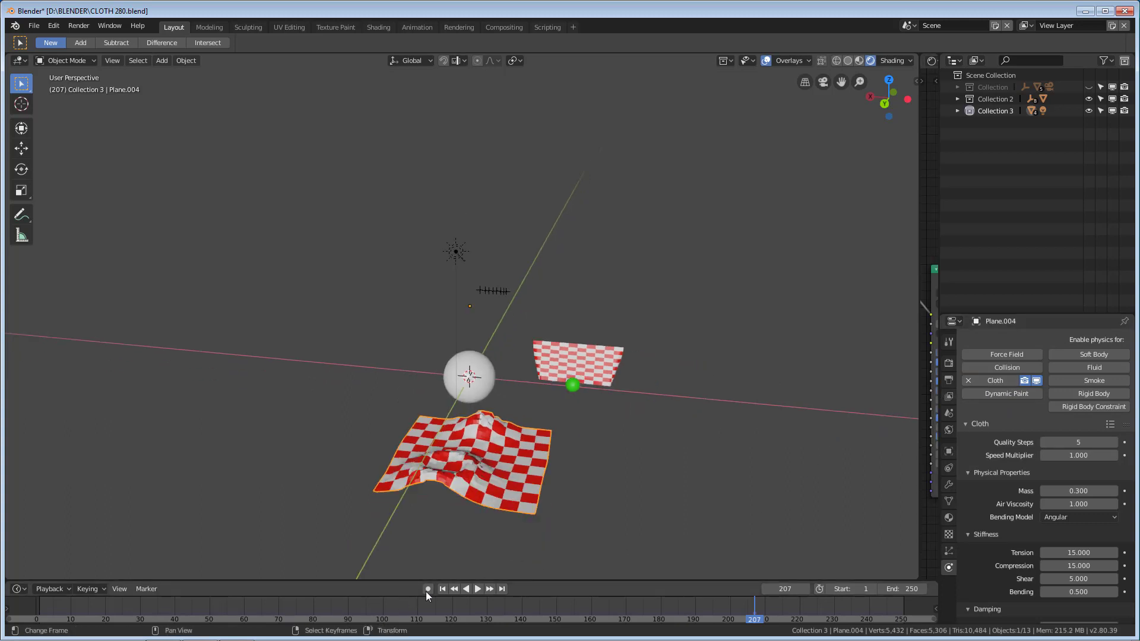
click(442, 589)
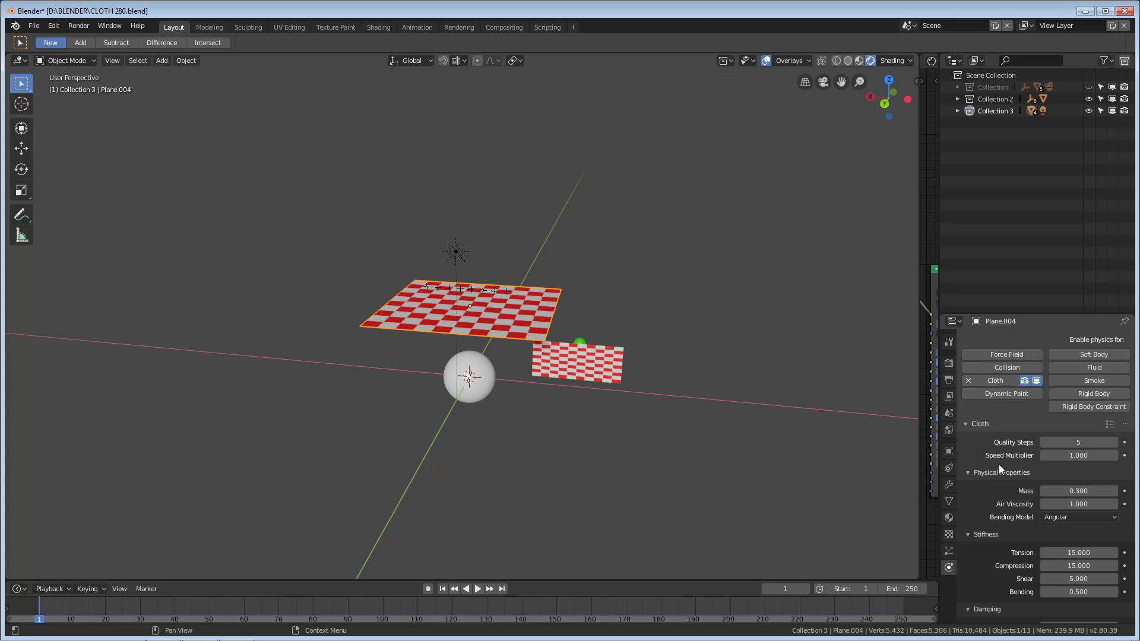
Apply the Cotton preset to the plane's cloth settings.
scroll(1001, 461, down, 2)
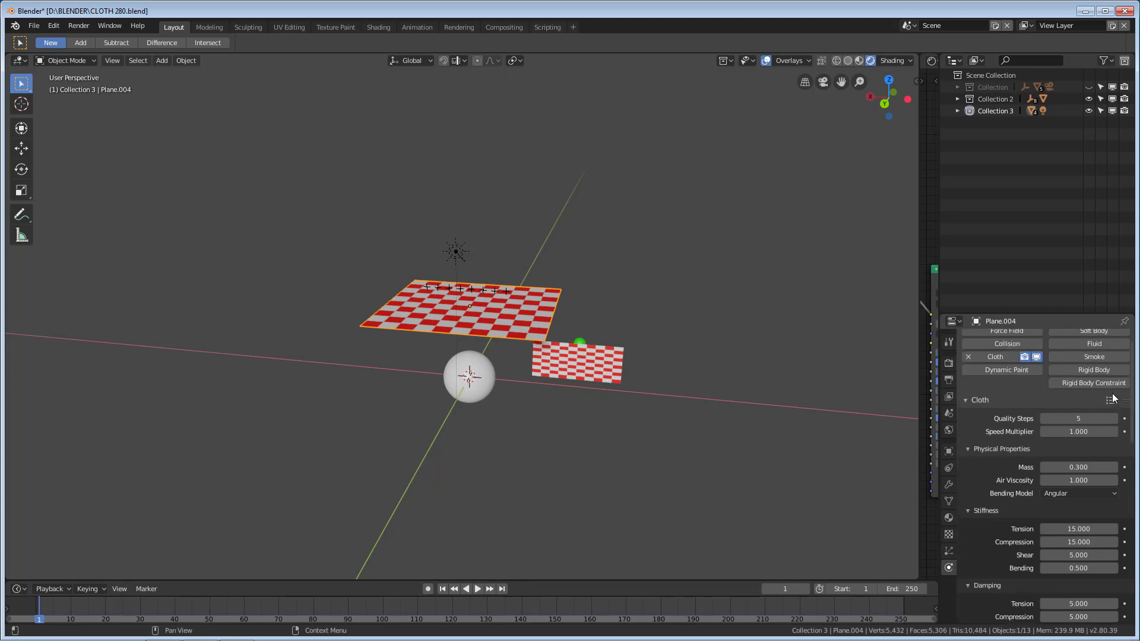
click(1110, 400)
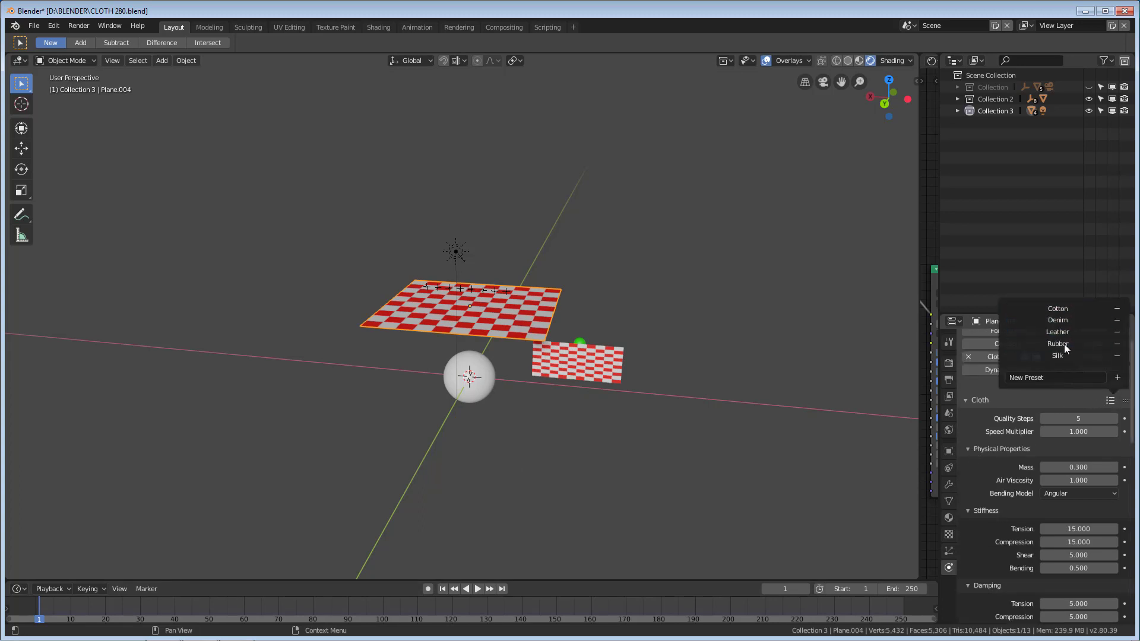
click(1071, 312)
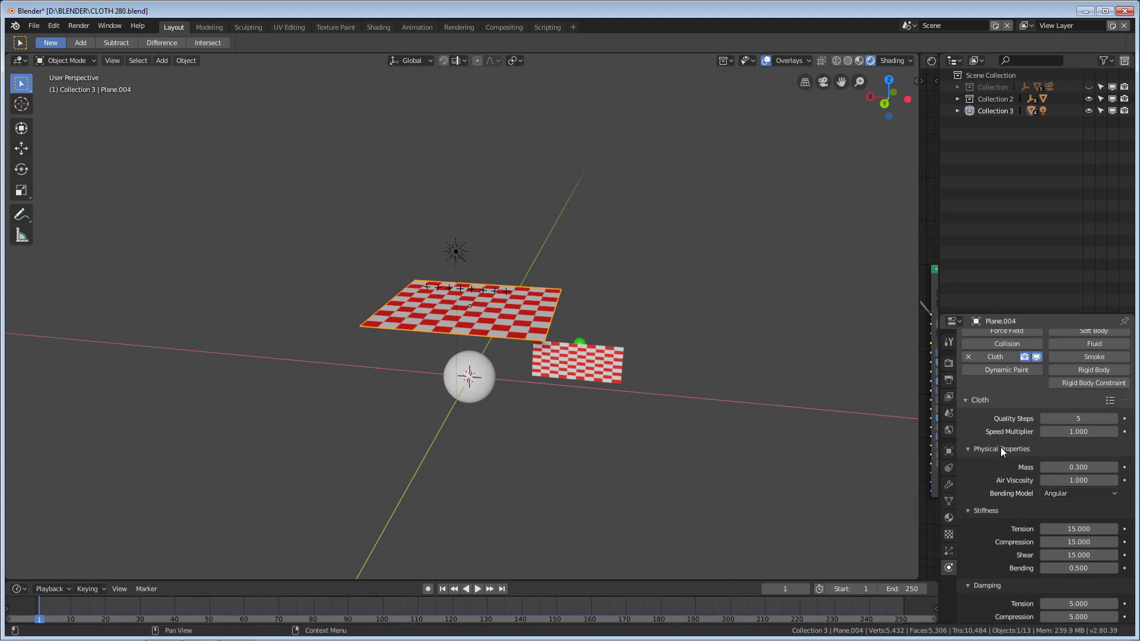
scroll(1001, 449, down, 2)
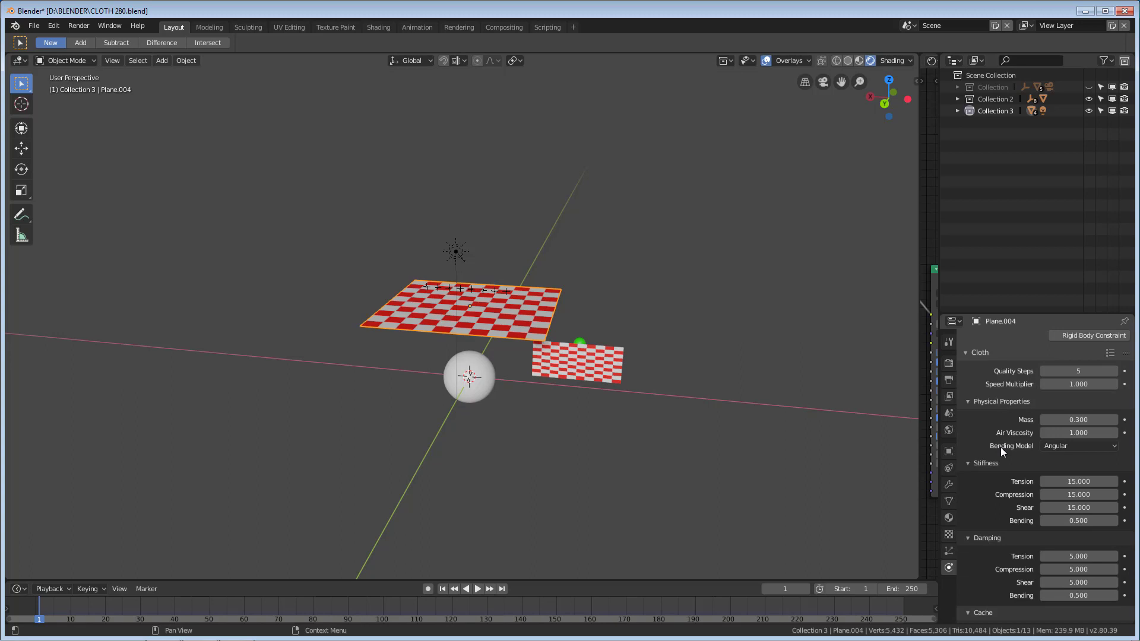
Bake the raised checkered plane's cloth simulation over frames 1 to 250.
scroll(1002, 449, down, 1)
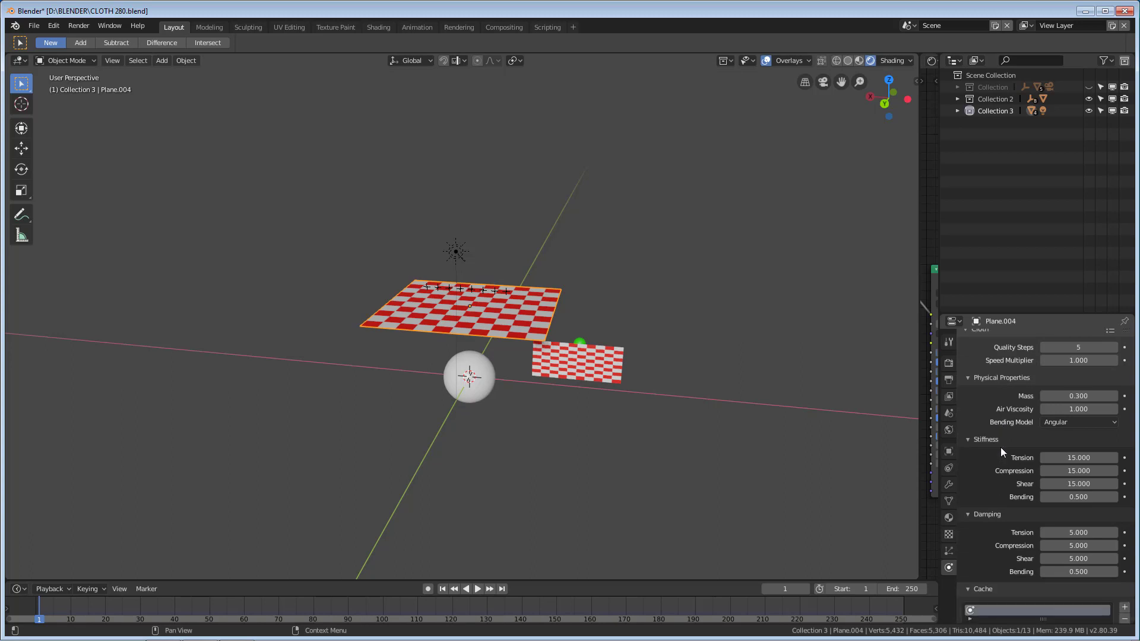
scroll(1001, 452, down, 2)
scroll(1001, 451, down, 2)
scroll(1001, 452, down, 4)
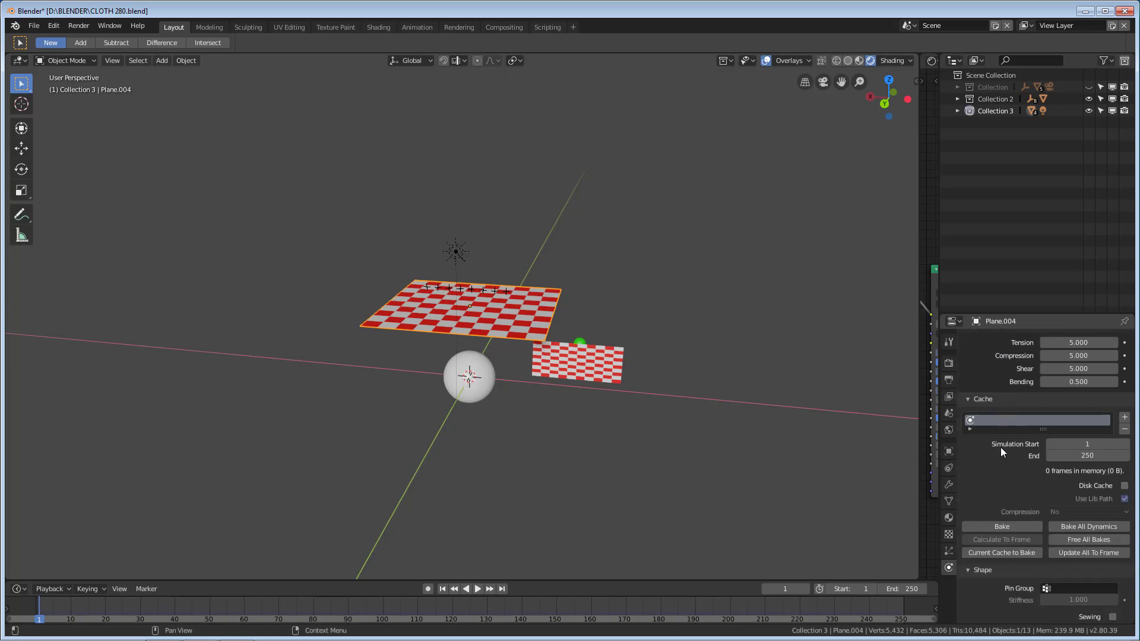
scroll(1001, 451, down, 2)
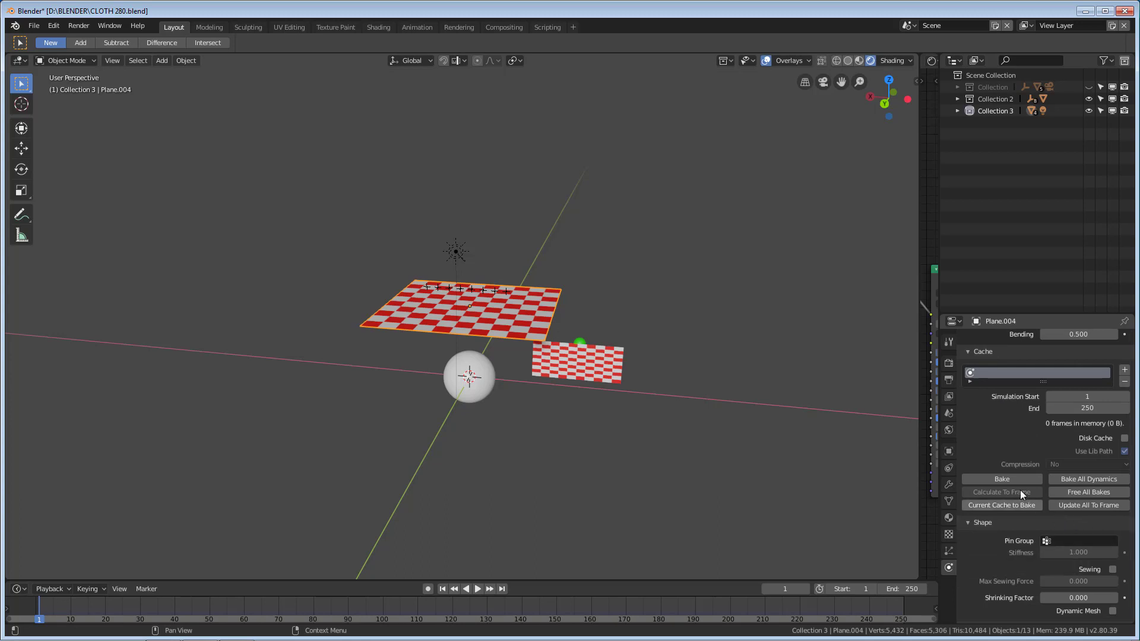
click(1010, 479)
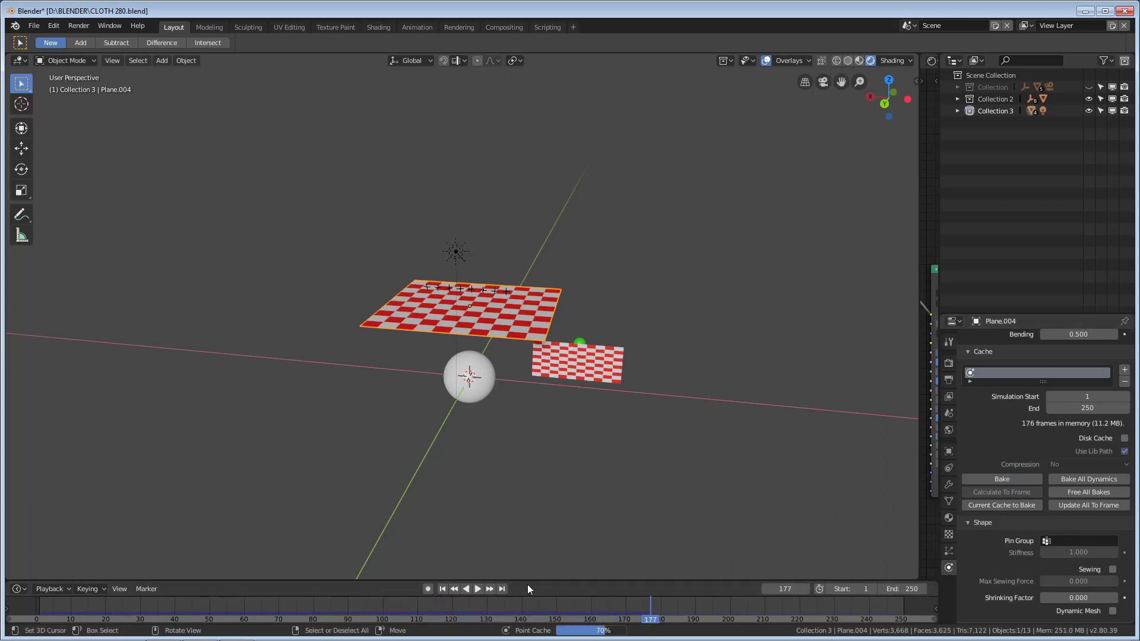
Play back the baked simulation and examine how the checkered cloth interacts with the sphere.
click(478, 589)
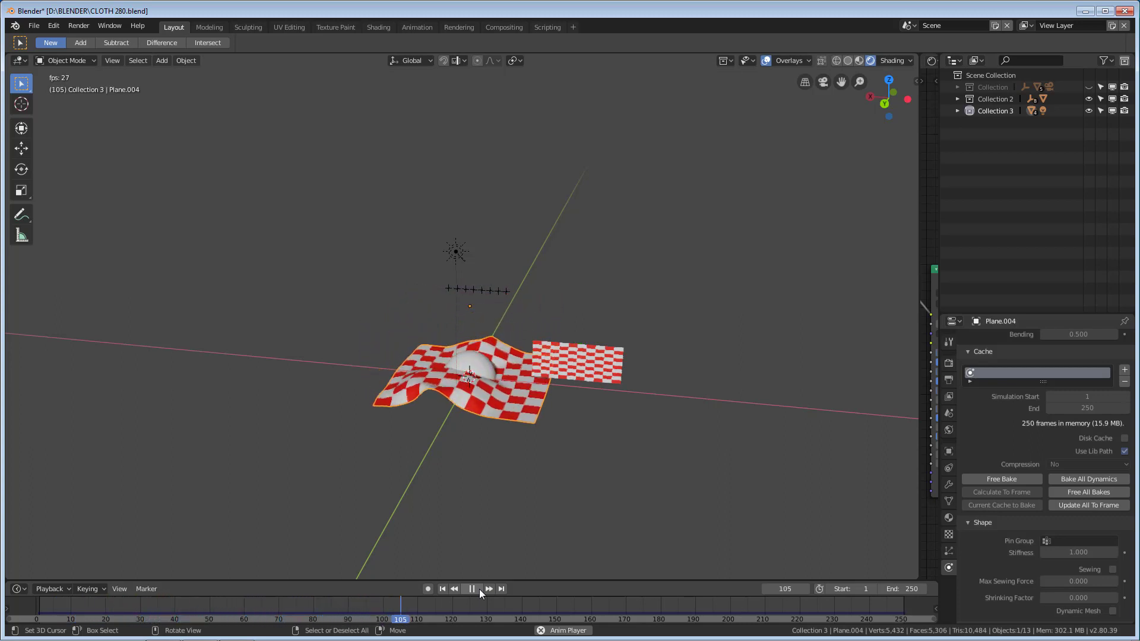
click(480, 589)
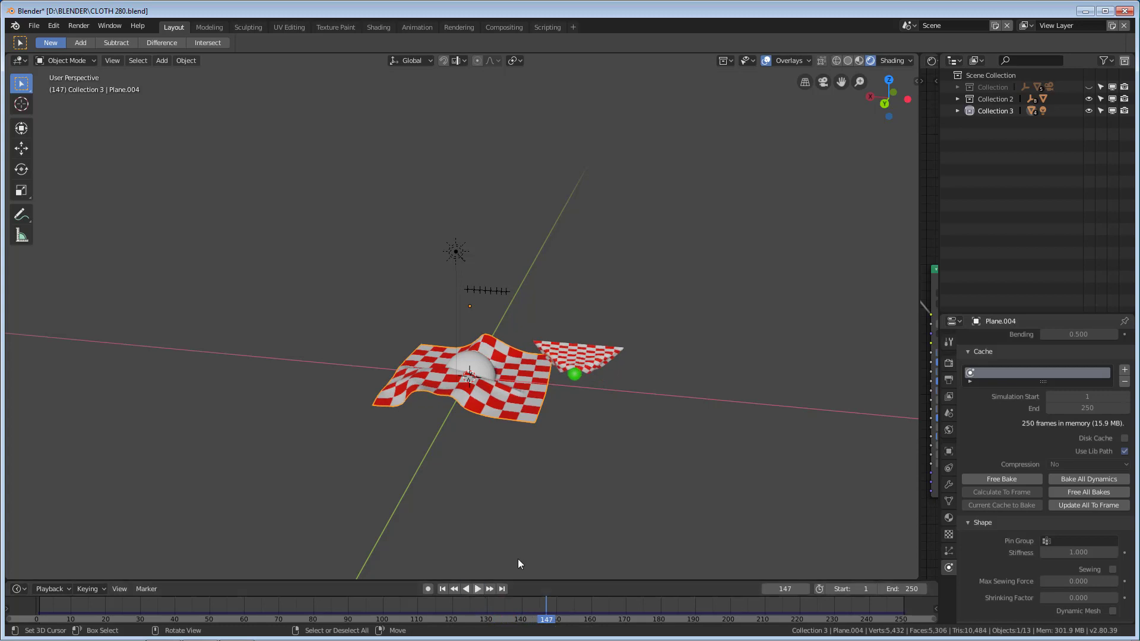
scroll(529, 472, up, 3)
mouse_move(563, 492)
middle_down()
mouse_move(592, 509)
mouse_move(643, 497)
mouse_move(574, 492)
middle_up()
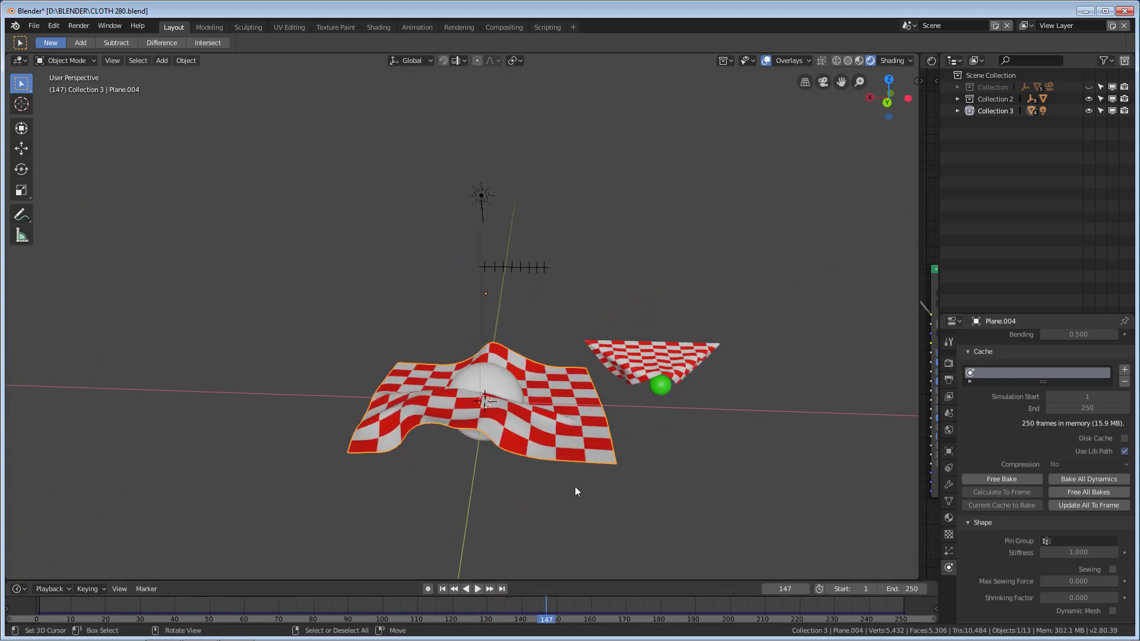
mouse_move(689, 465)
middle_down()
mouse_move(649, 475)
mouse_move(680, 475)
middle_up()
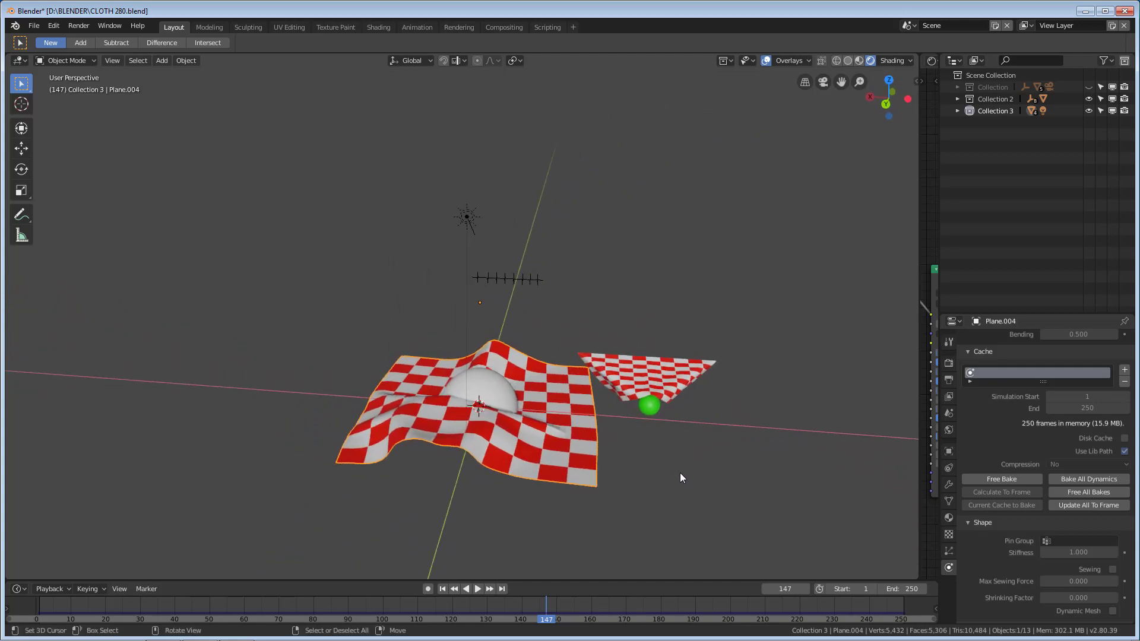
Return the animation to frame 1 and enable Collision physics on the sphere.
click(441, 589)
click(492, 390)
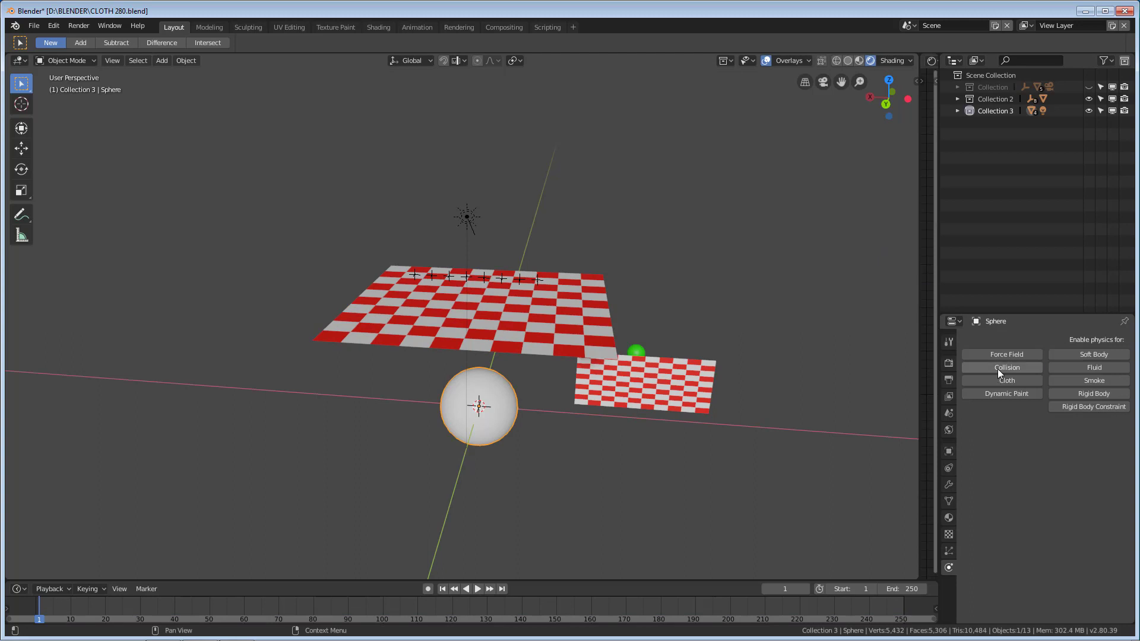
click(997, 369)
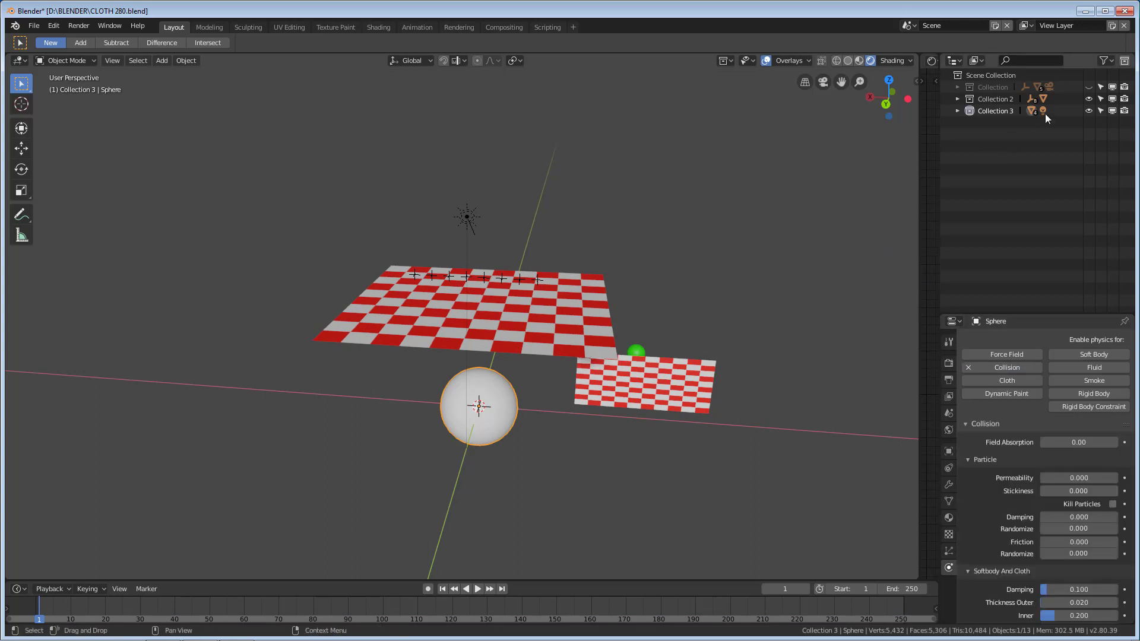
Unhide the first collection and duplicate its brown floor plane about 73.1 m along the X axis.
click(1089, 87)
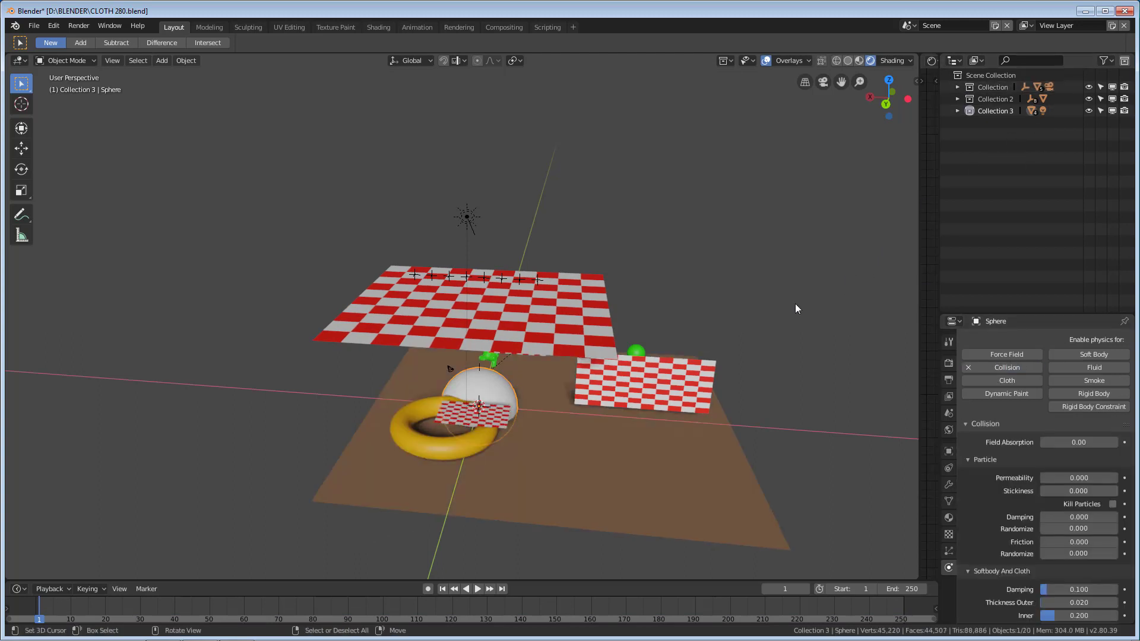
click(621, 450)
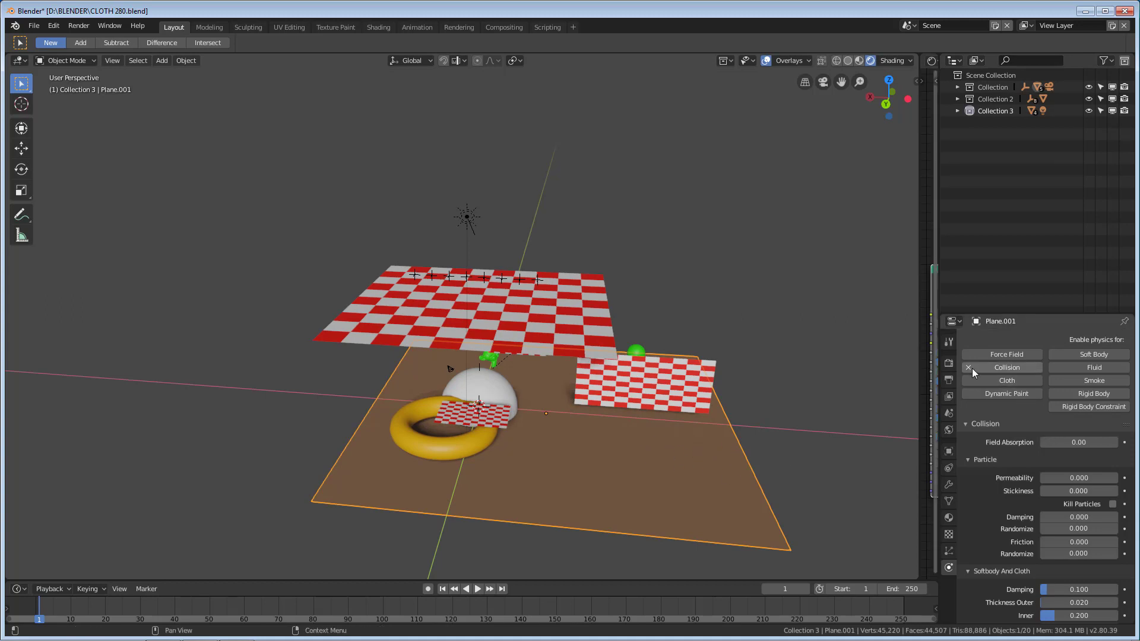
middle_drag(536, 436, 578, 432)
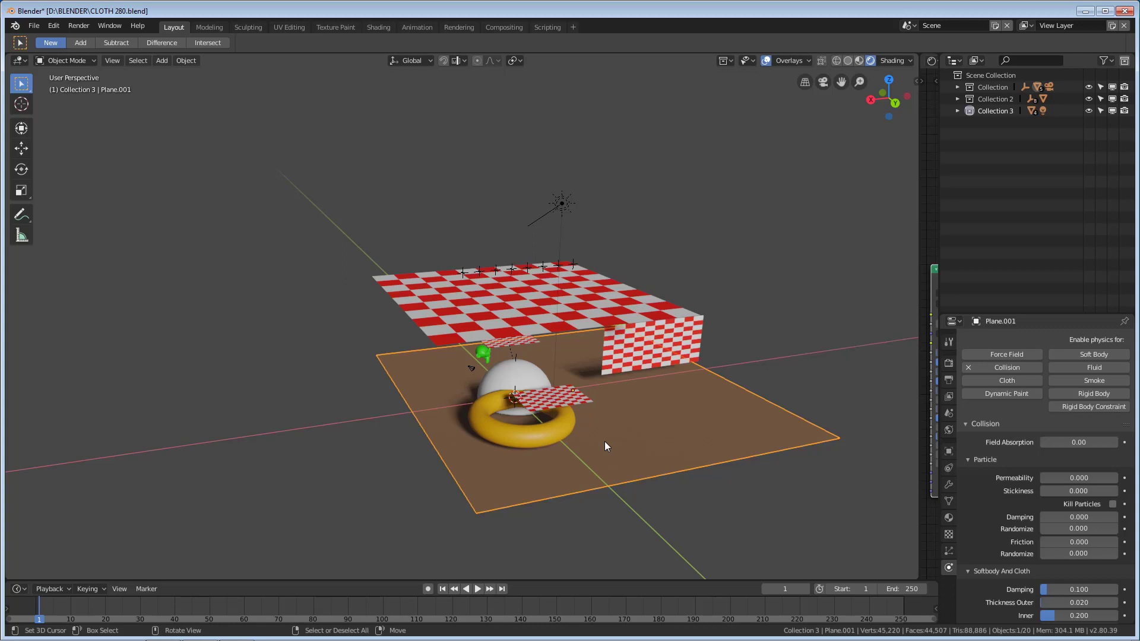
scroll(605, 440, down, 2)
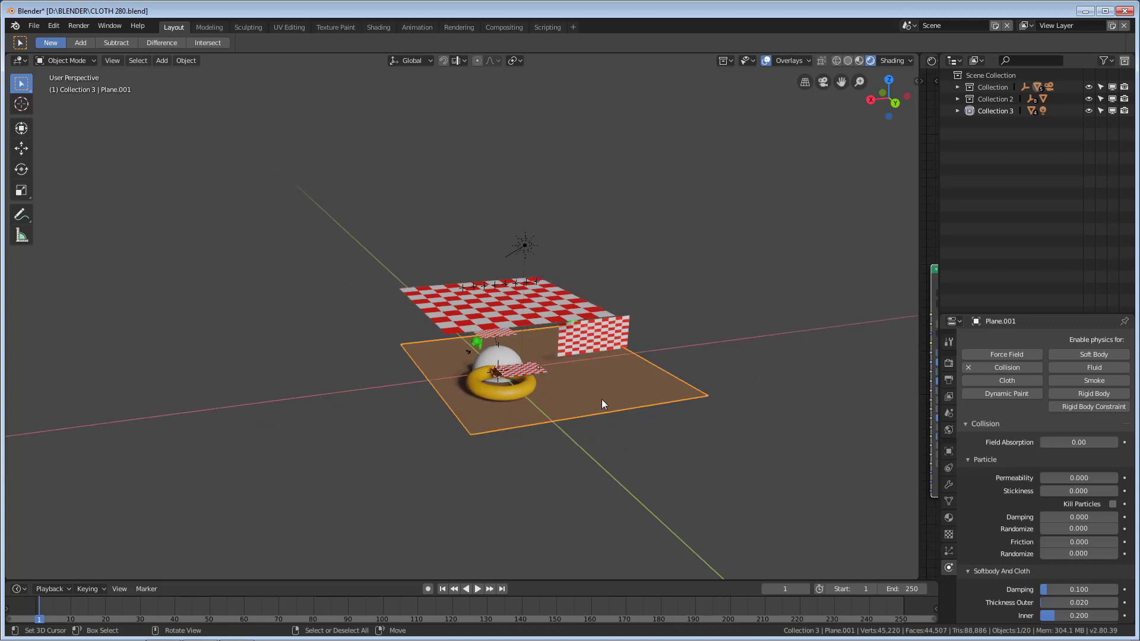
middle_drag(596, 398, 582, 400)
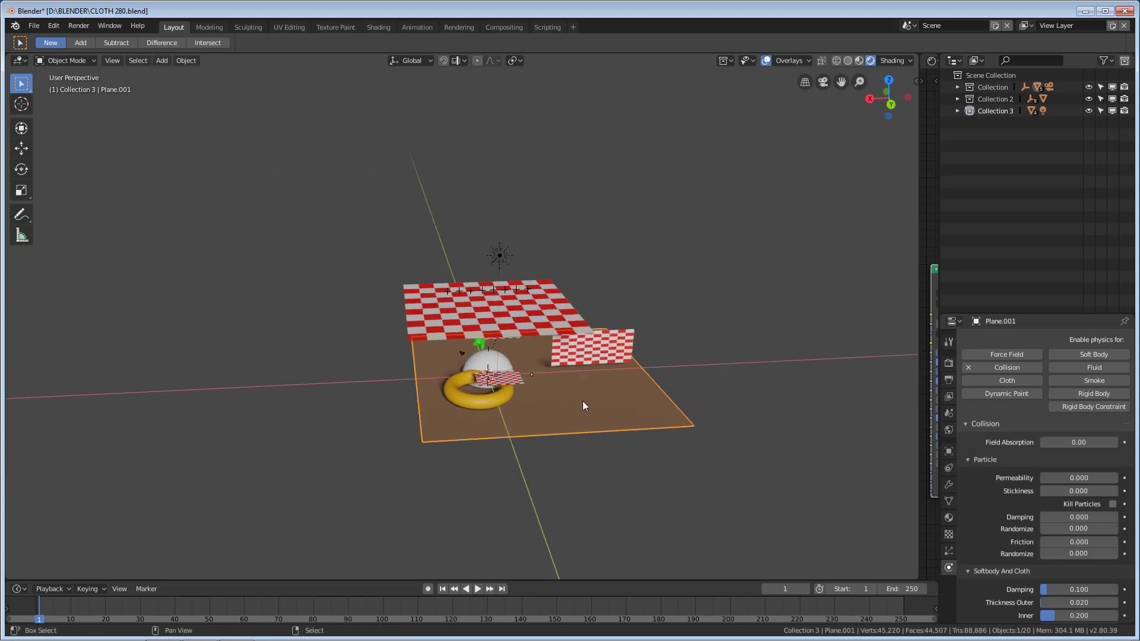
key(shift+d)
key(x)
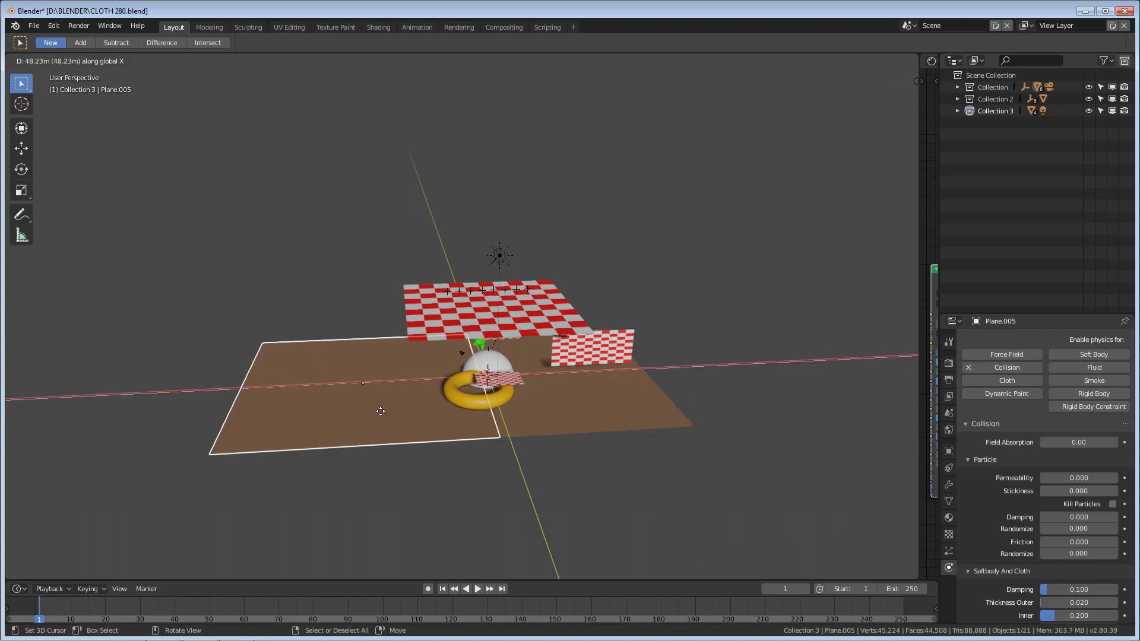
click(323, 411)
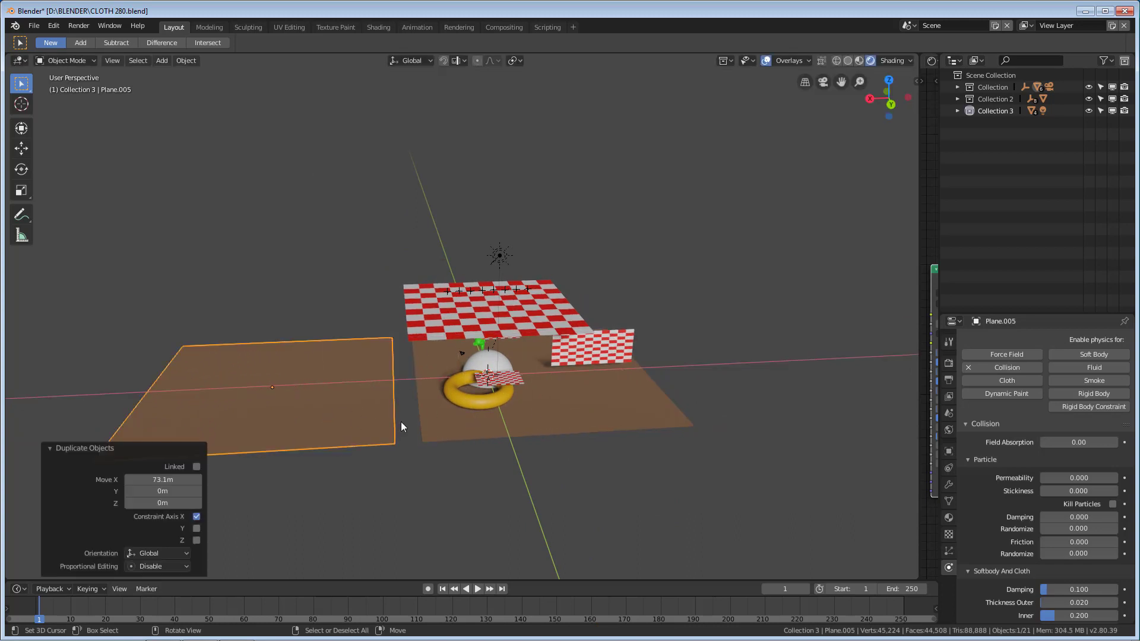
Move the checkered cloth and the sphere together about 58.5 m along X and raise them about 7 m along Z over the duplicated floor.
click(511, 320)
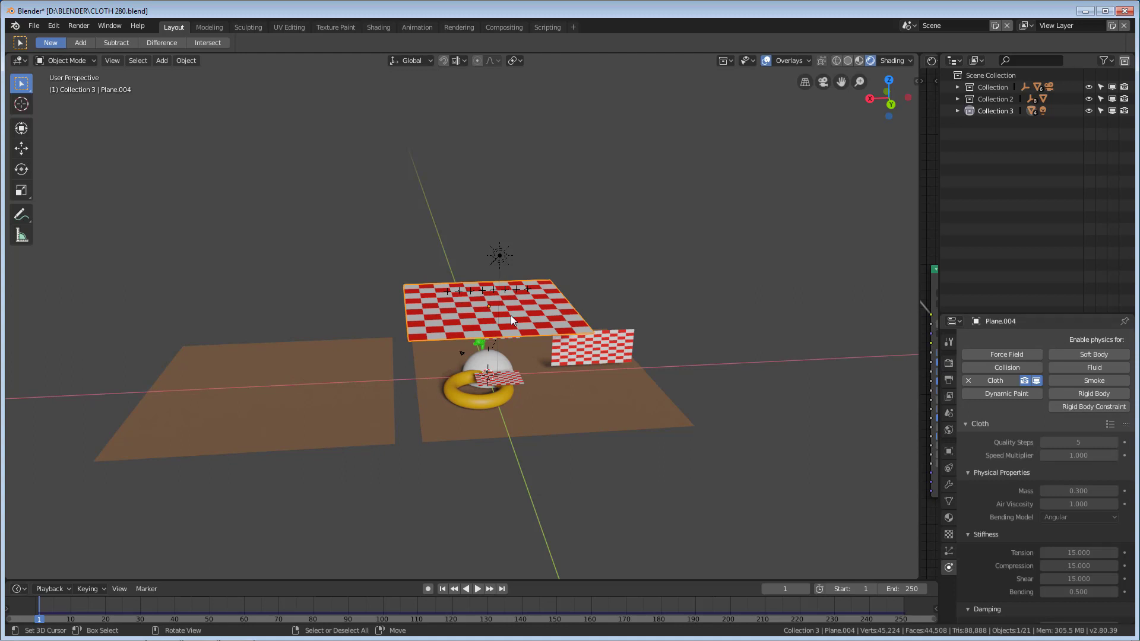
shift+click(489, 355)
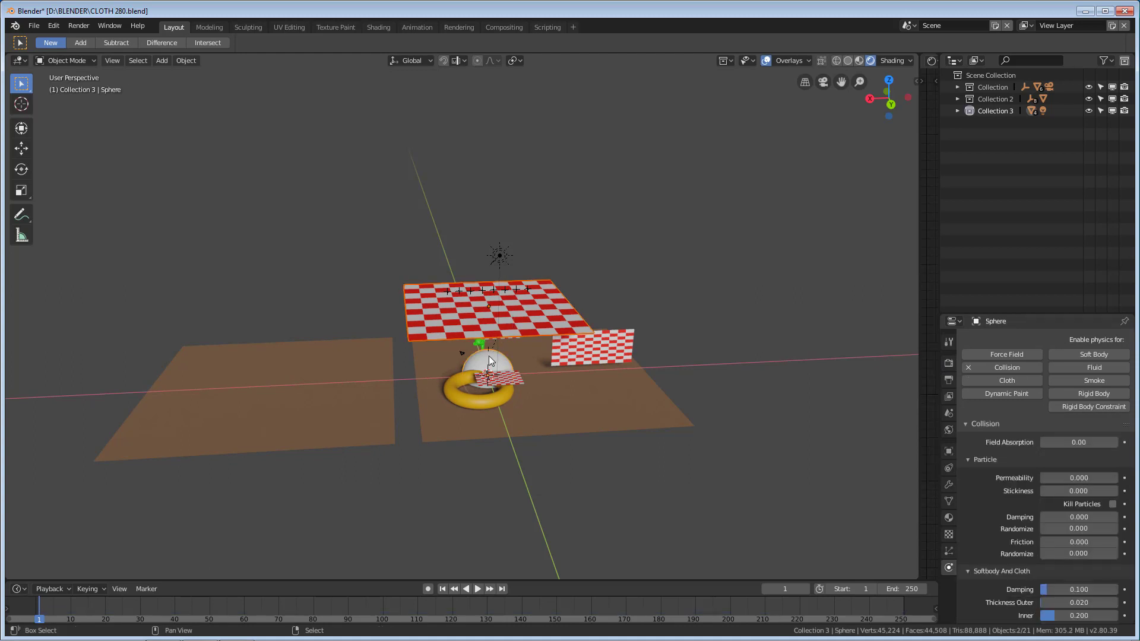
key(g)
key(x)
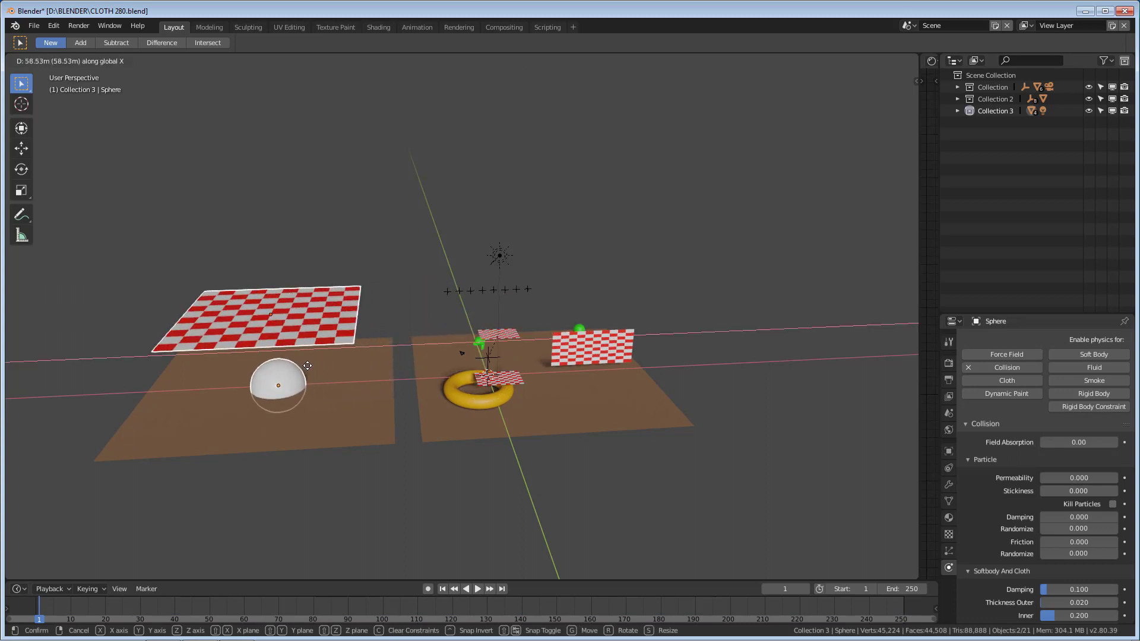
click(307, 366)
key(g)
key(z)
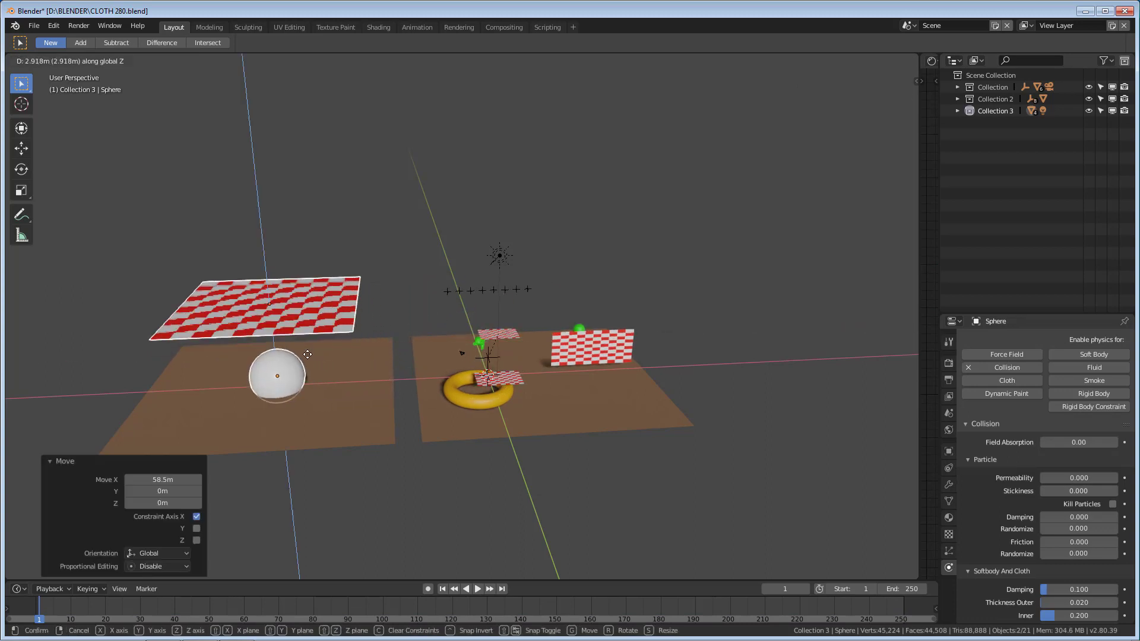
click(308, 342)
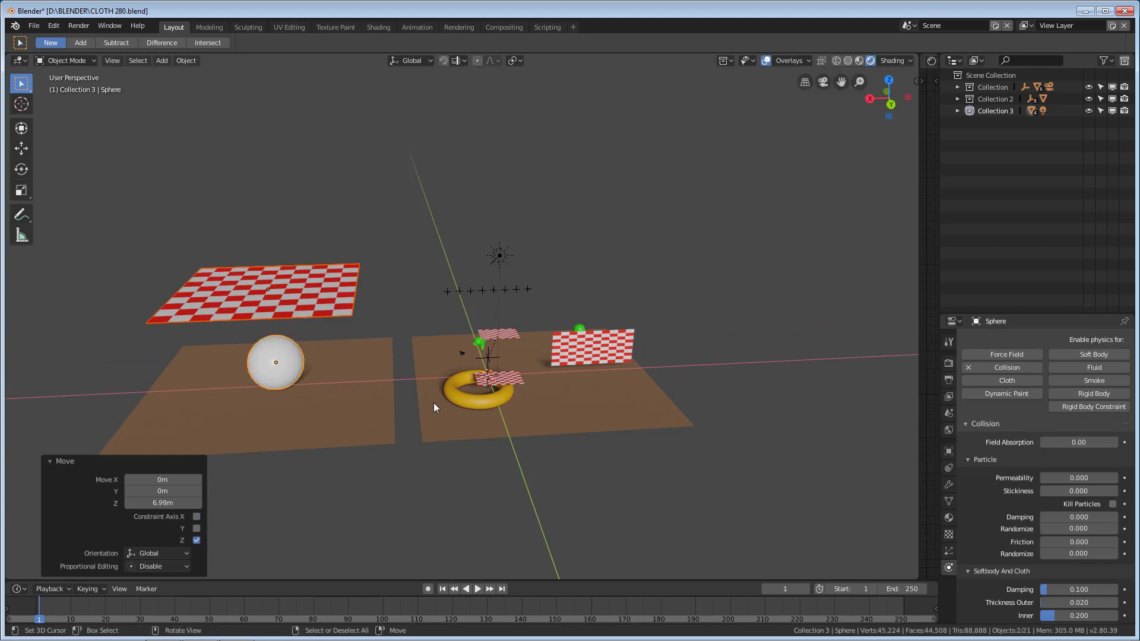
Check the Collision physics settings of the duplicated floor plane and the sphere.
scroll(435, 399, up, 4)
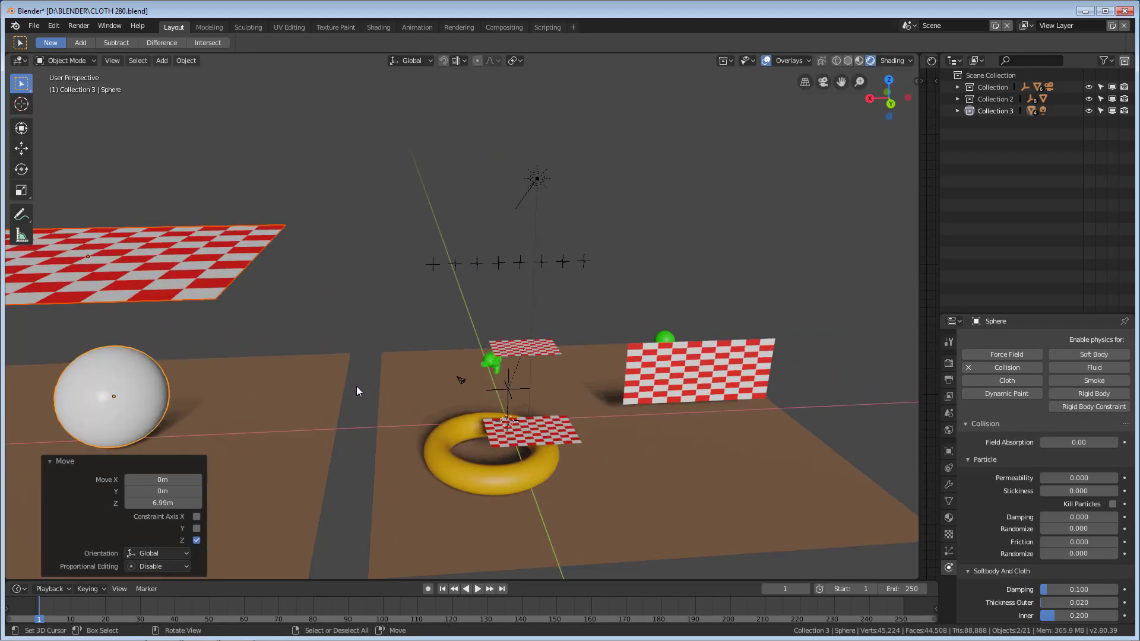
middle_drag(357, 386, 571, 367)
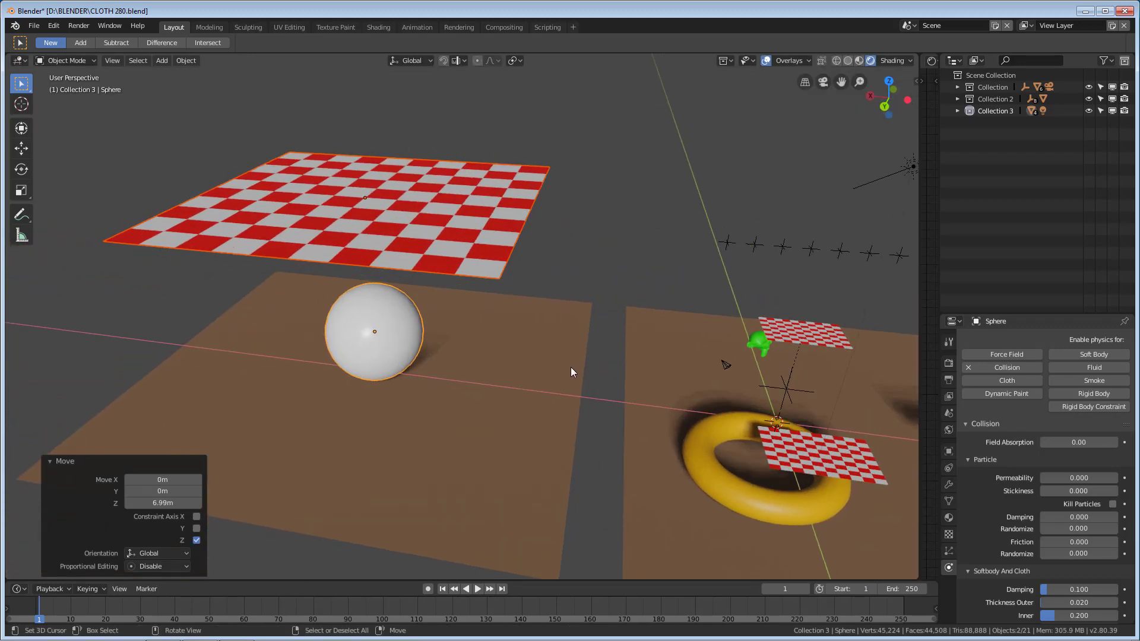
click(570, 347)
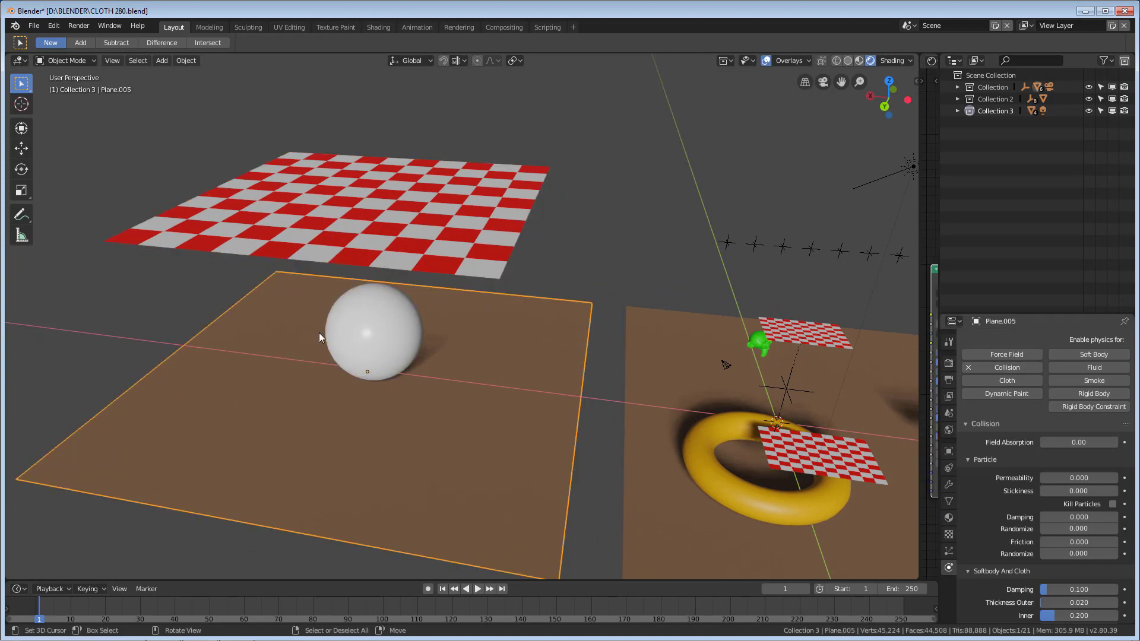
click(351, 323)
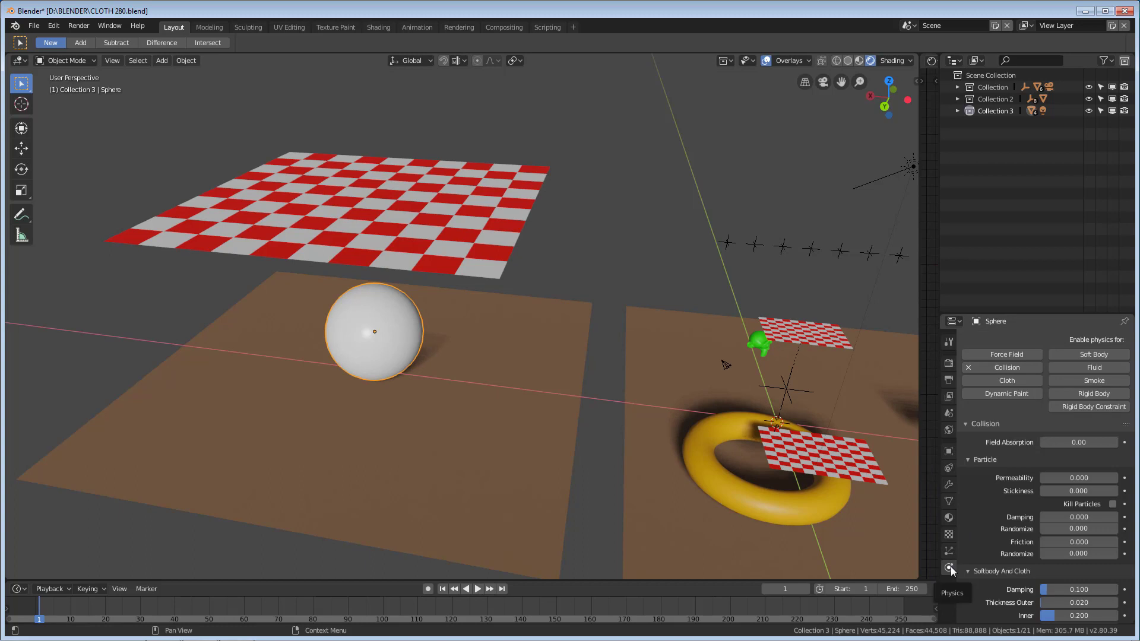
Free the checkered plane's existing cloth bake and bake its simulation again over frames 1 to 250.
click(497, 236)
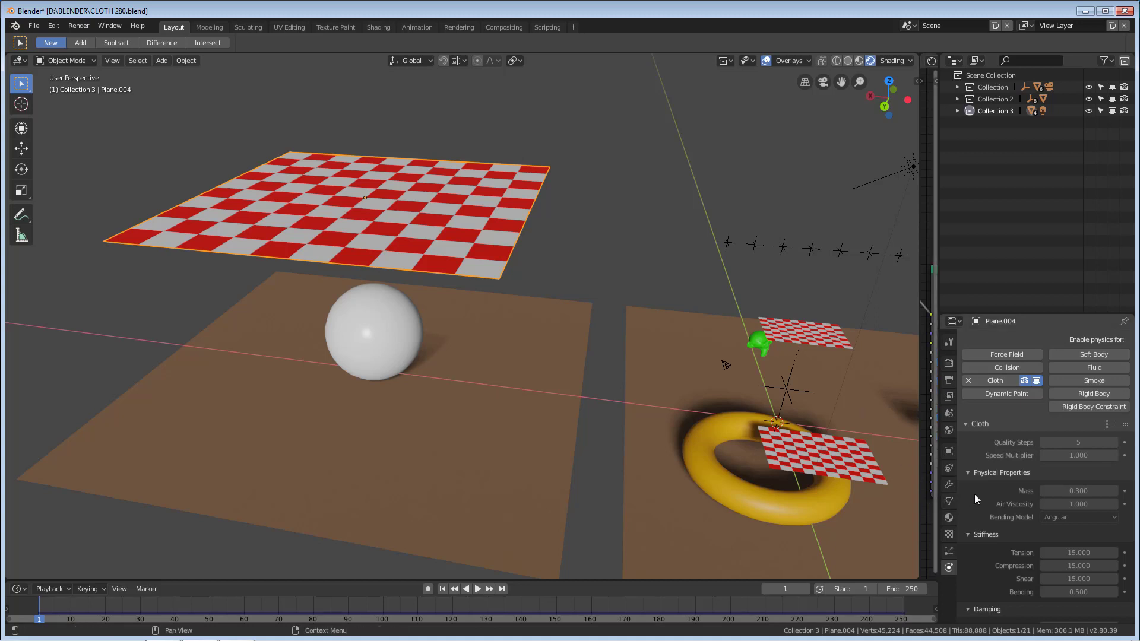
scroll(1006, 426, down, 15)
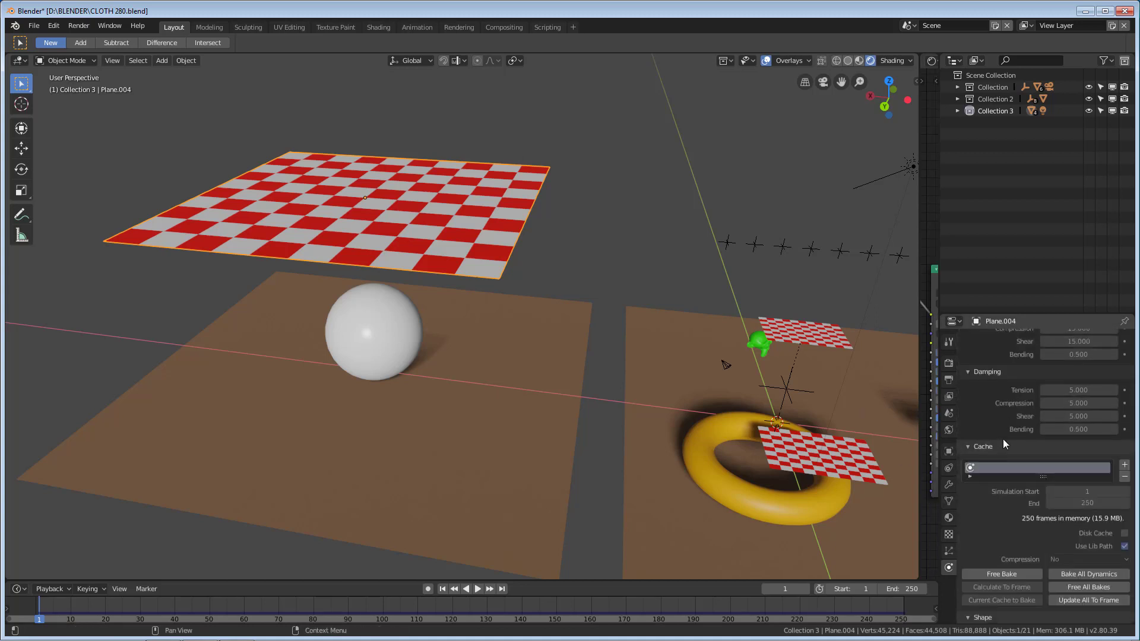
click(1001, 432)
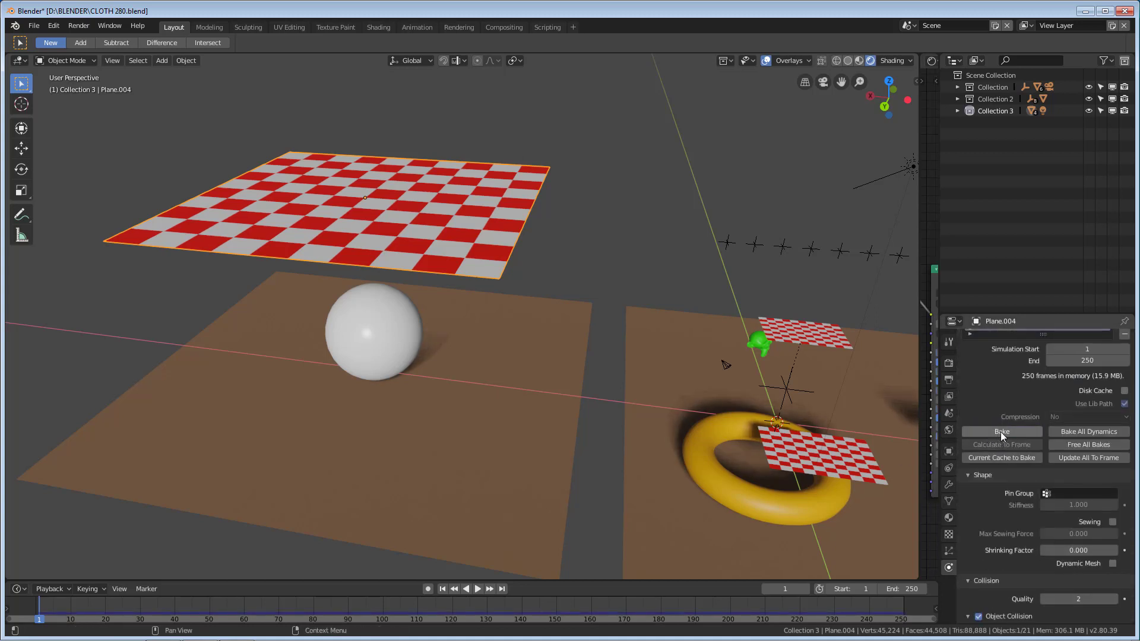
click(1001, 431)
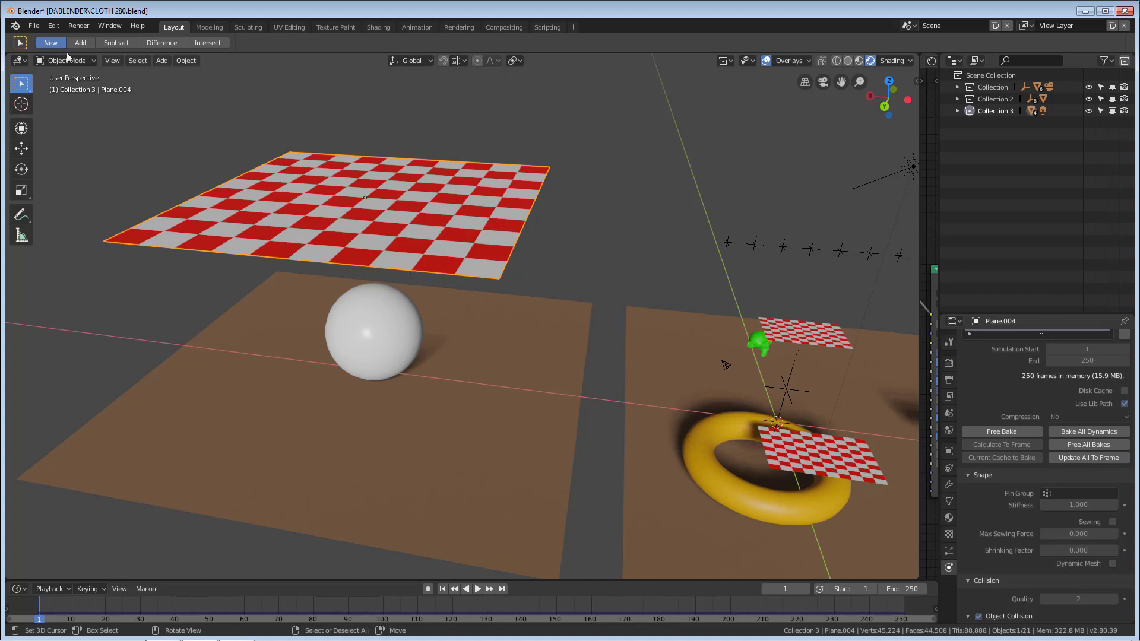
Examine the CUDA devices enabled for Cycles in the general system preferences, and close the preferences.
click(54, 26)
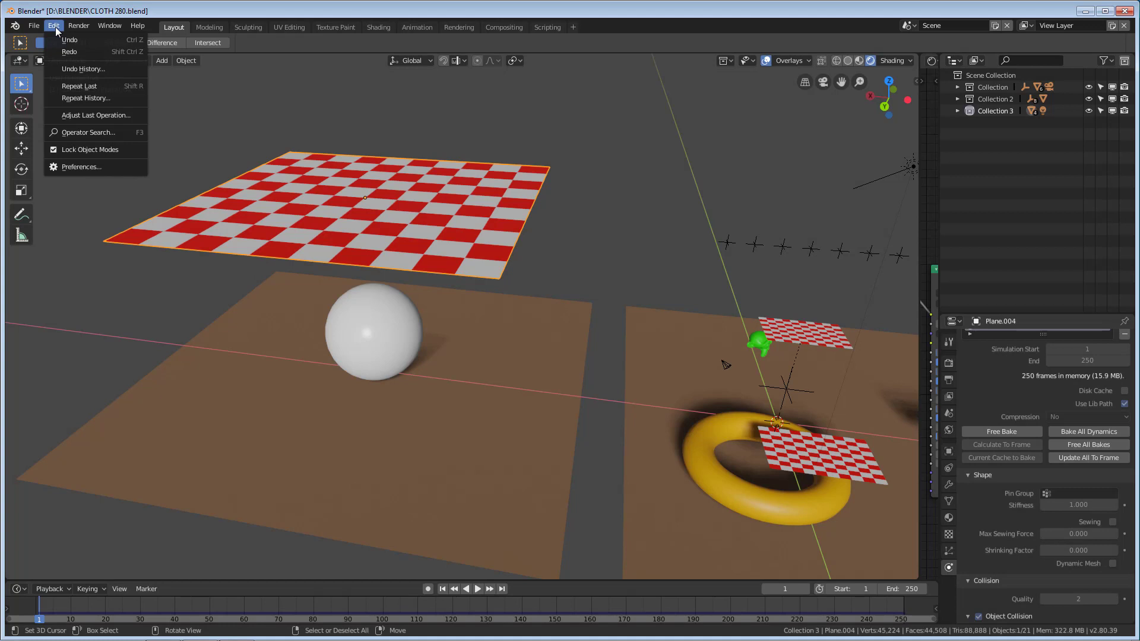
click(77, 167)
click(44, 177)
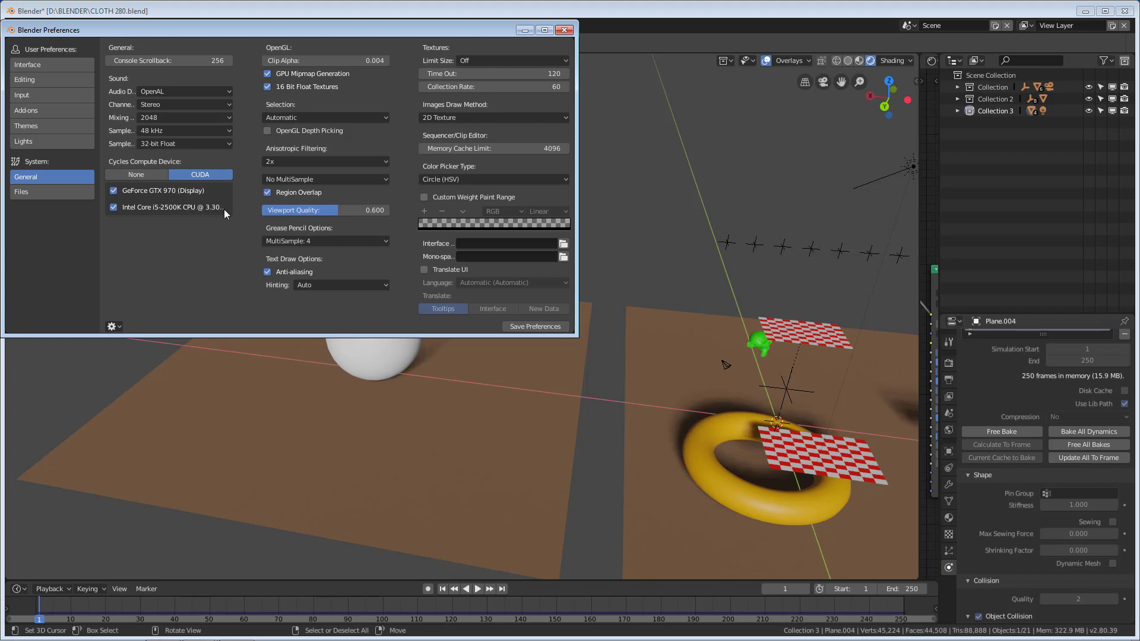
drag(575, 219, 675, 219)
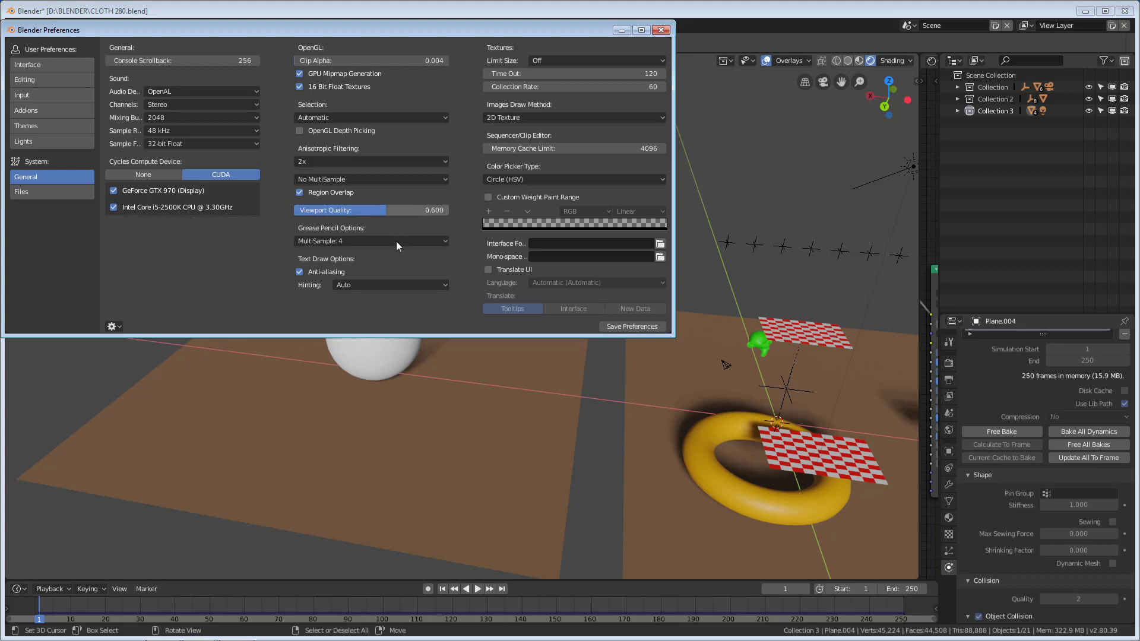
click(657, 31)
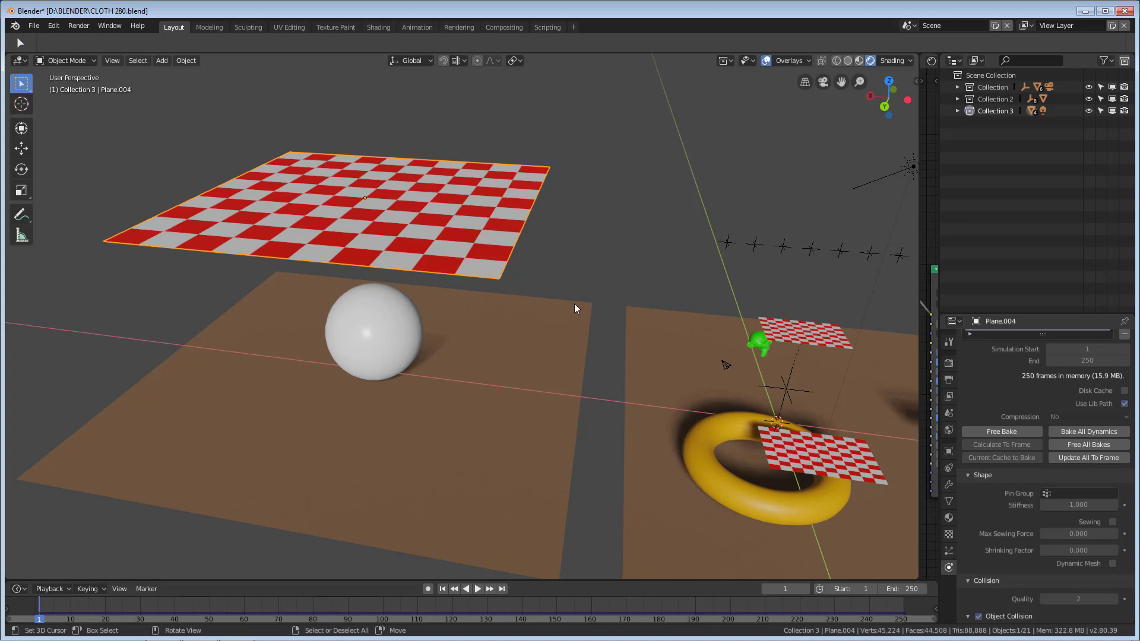
scroll(568, 312, down, 2)
scroll(565, 308, up, 1)
scroll(578, 311, down, 1)
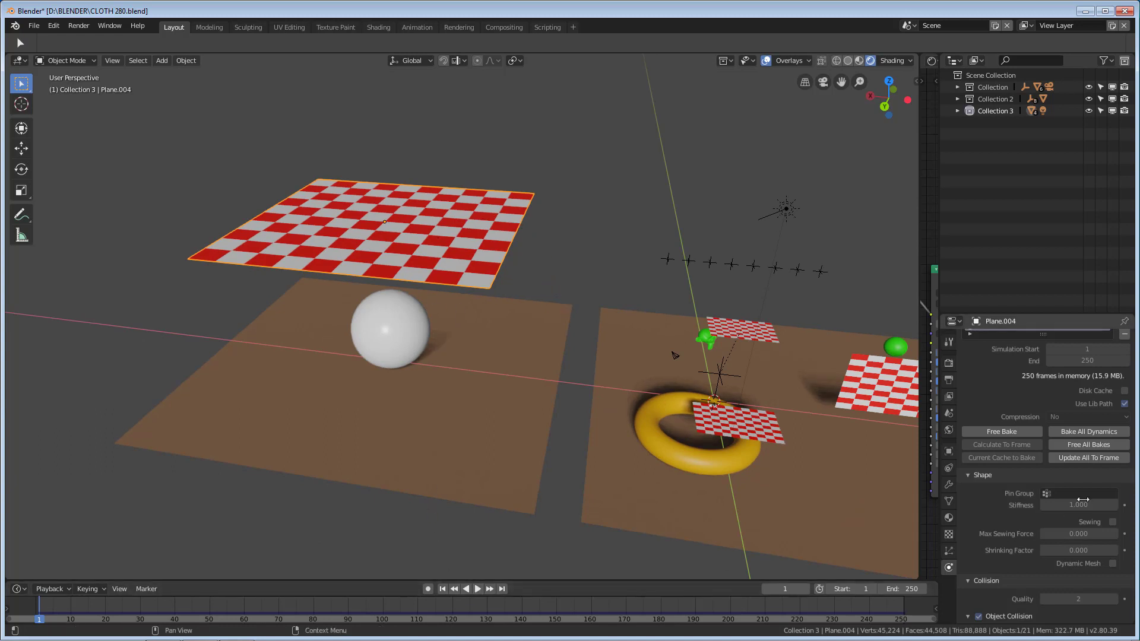
Play back the baked cloth simulation, stop at about frame 194, and shade the draped checkered cloth smooth.
click(479, 589)
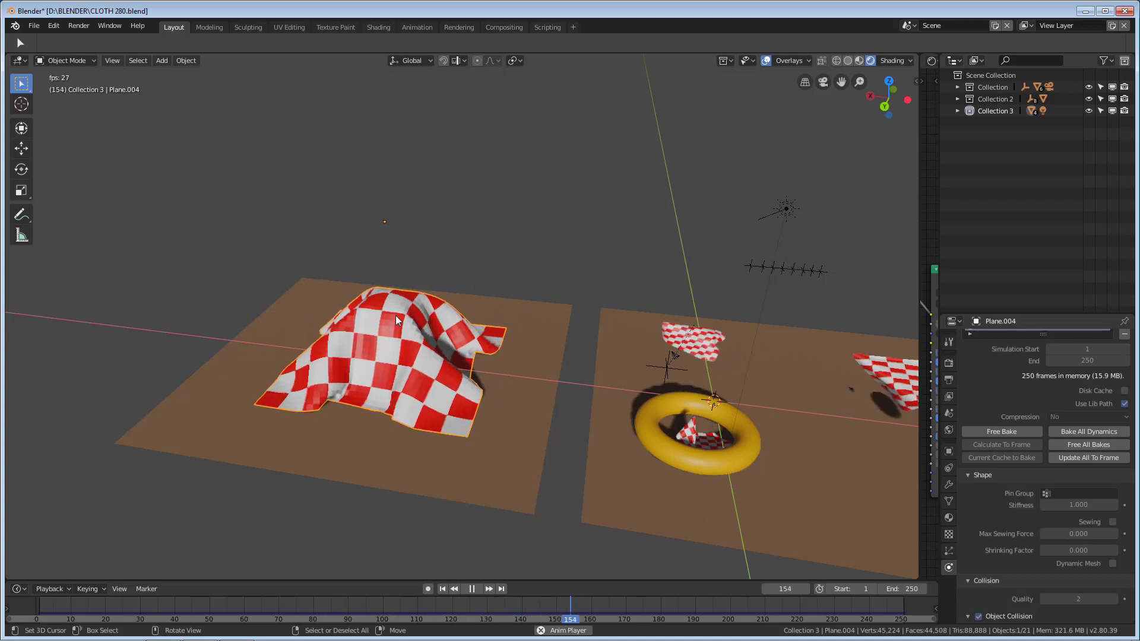
click(472, 589)
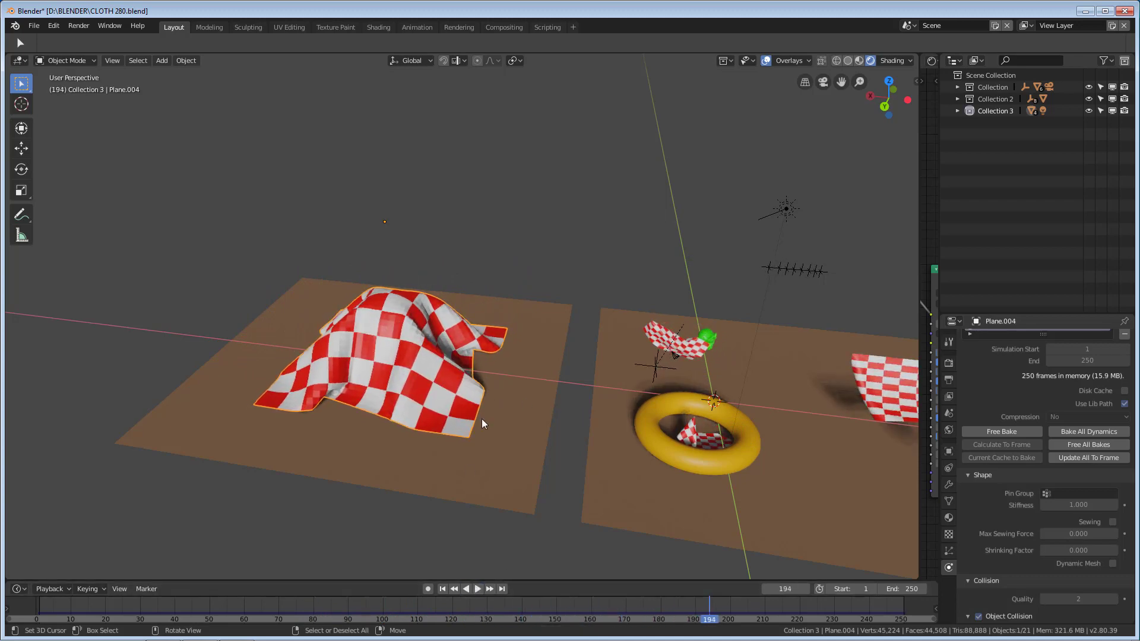
scroll(468, 341, up, 5)
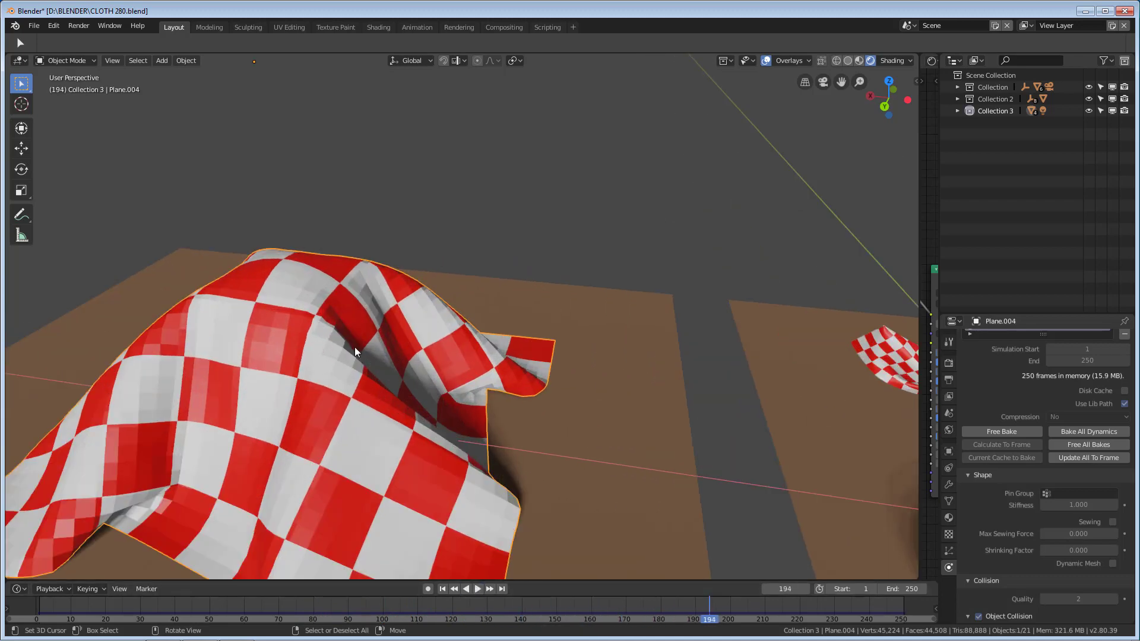
right_click(374, 354)
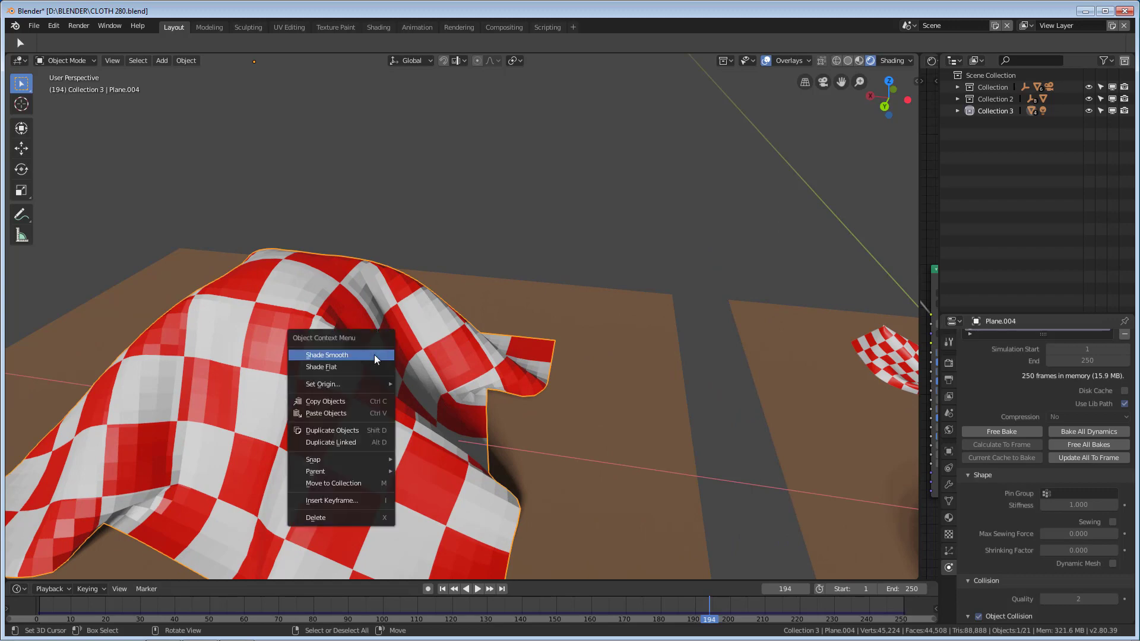
click(374, 355)
Examine the smooth cloth draped over the sphere from a lower angle while scrubbing and replaying the frames between about 194 and 127.
scroll(493, 343, down, 3)
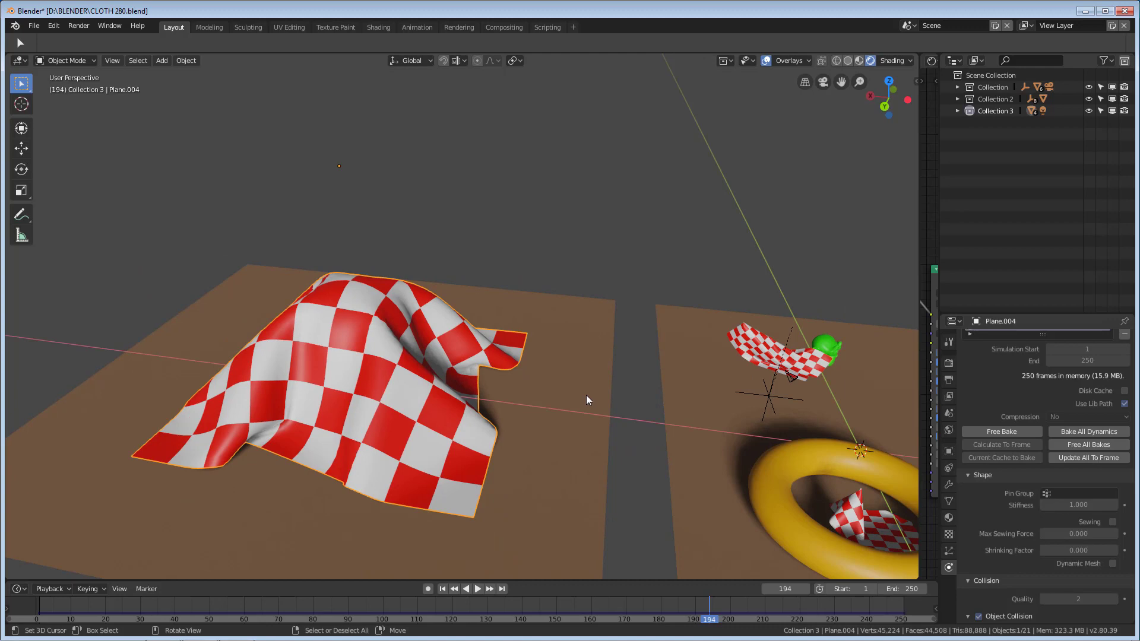
scroll(586, 394, down, 1)
scroll(579, 401, up, 2)
scroll(579, 401, down, 1)
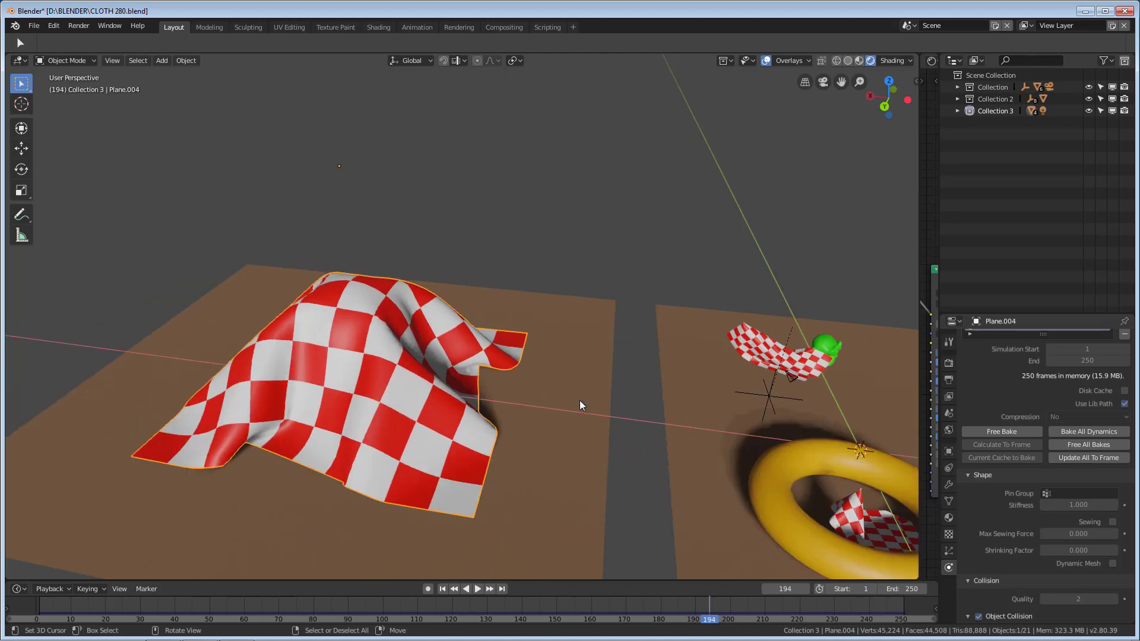
middle_drag(526, 424, 530, 559)
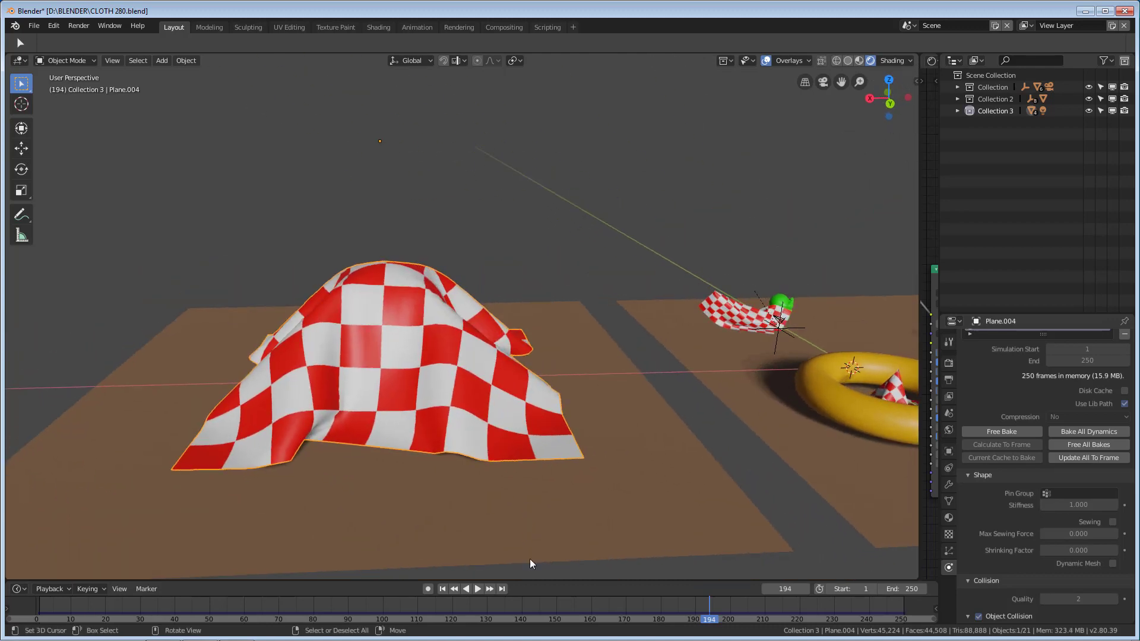
drag(708, 607, 587, 612)
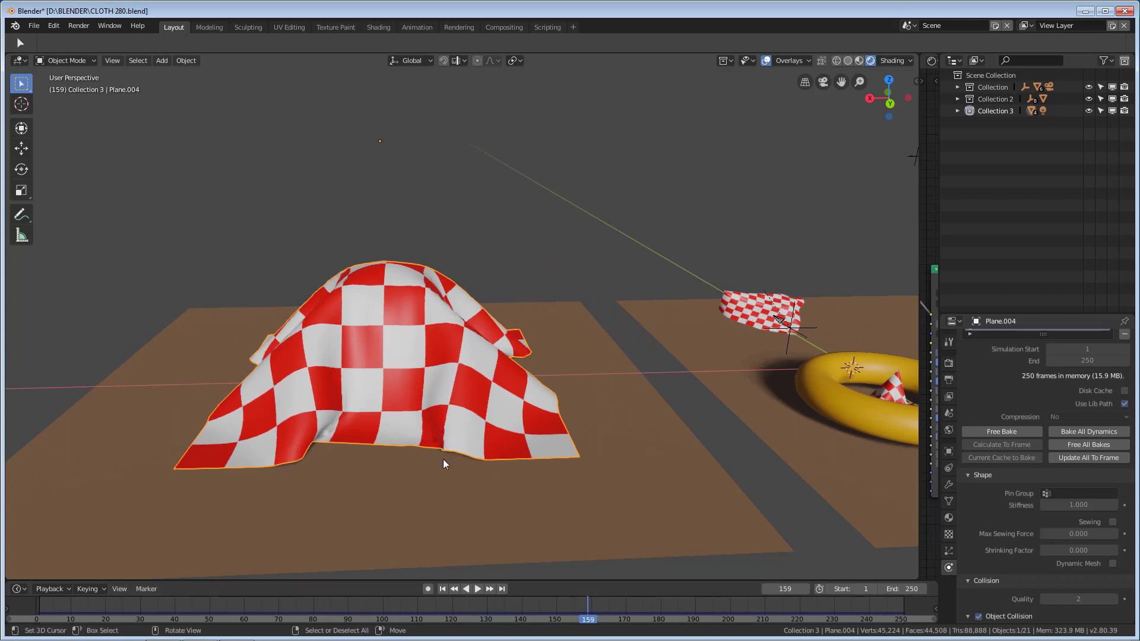
key(space)
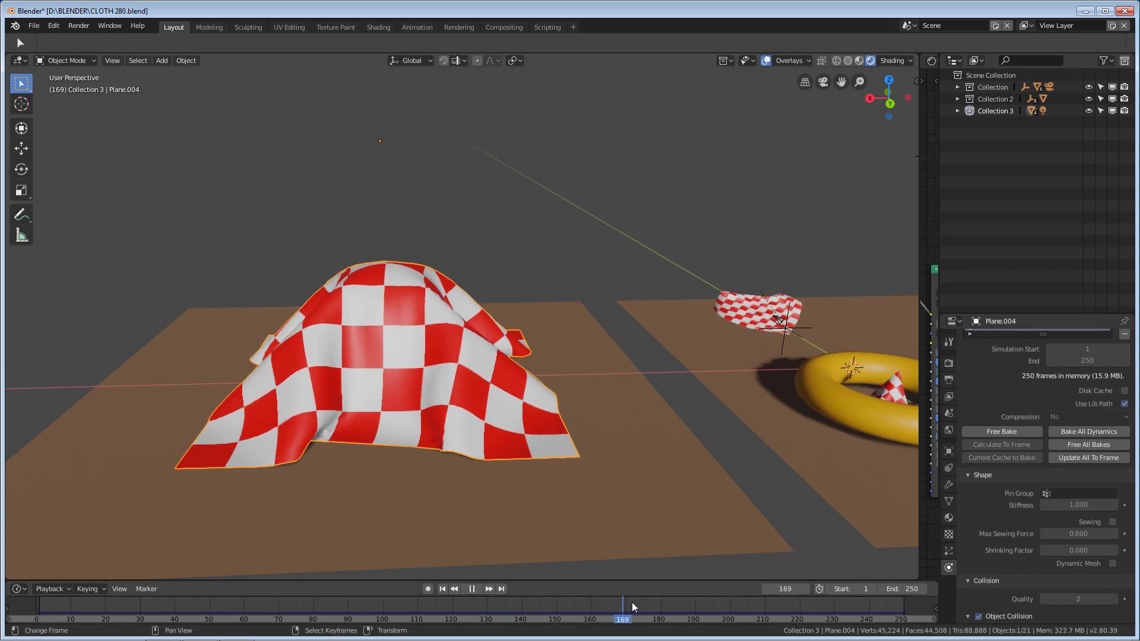
click(430, 607)
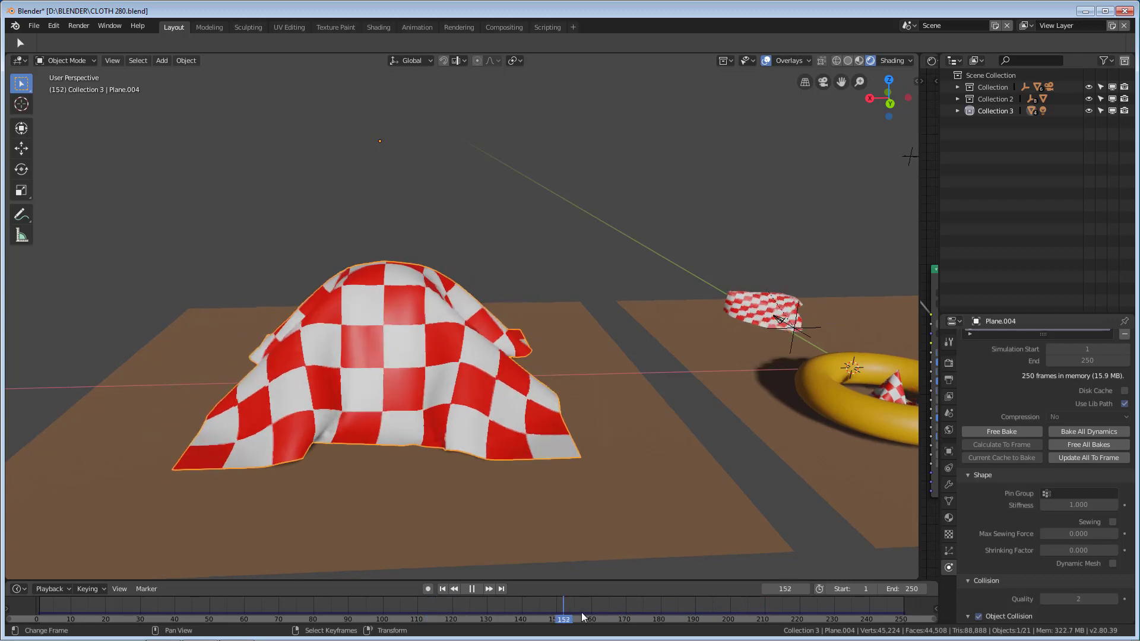
drag(452, 622, 477, 621)
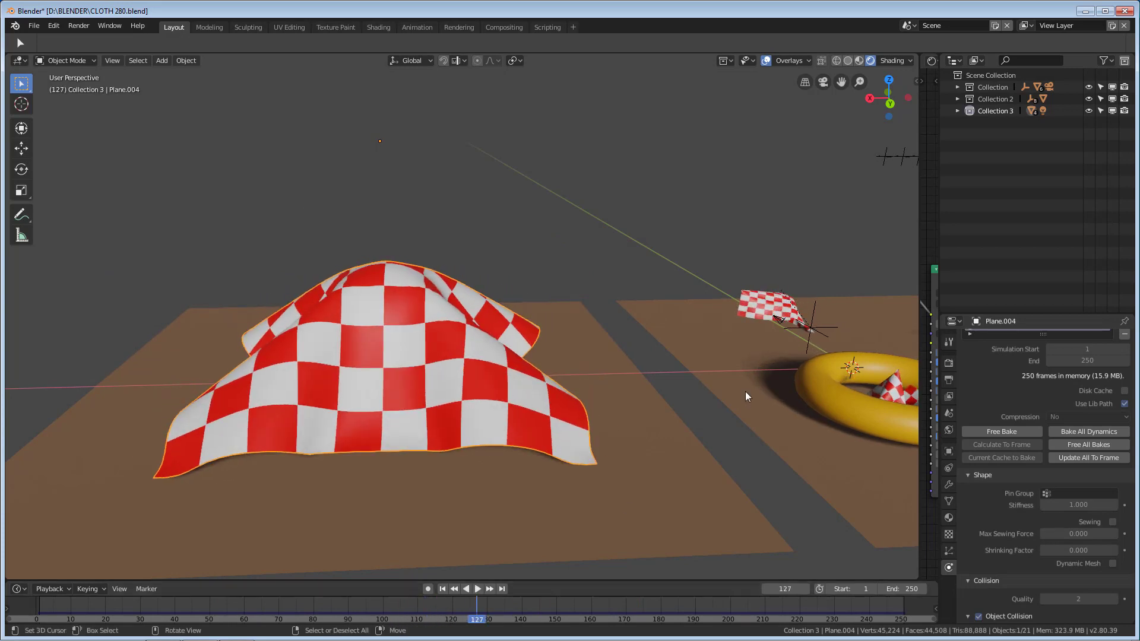
scroll(745, 391, down, 2)
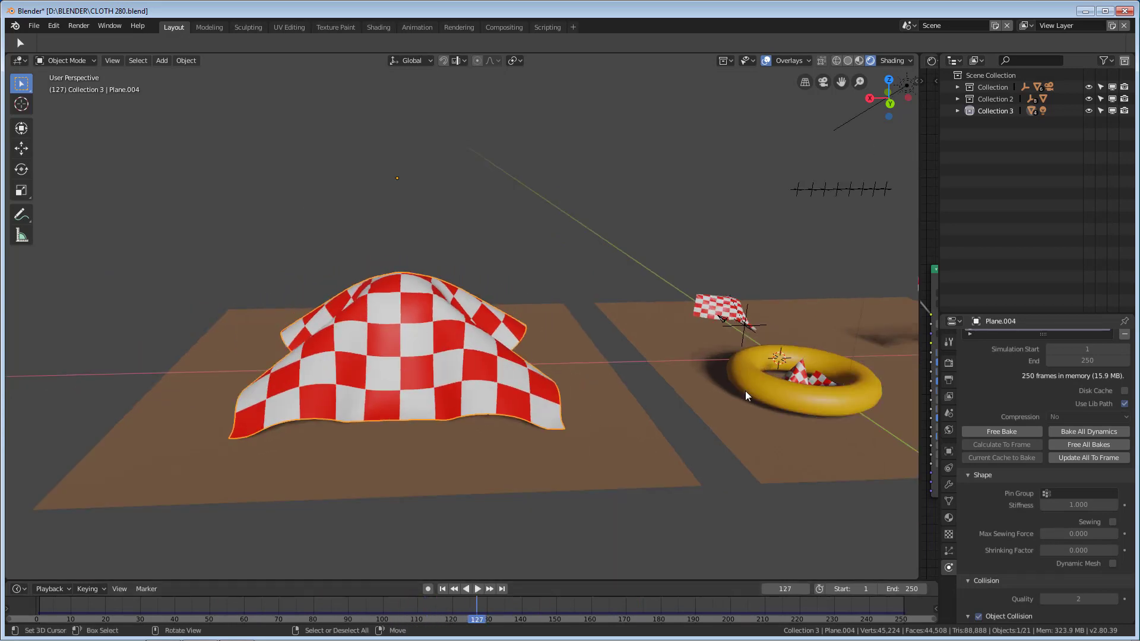
Return to frame 1 and select four vertices around one face at the centre of the checkered cloth in Edit Mode.
click(442, 588)
scroll(548, 370, up, 3)
middle_drag(547, 369, 532, 389)
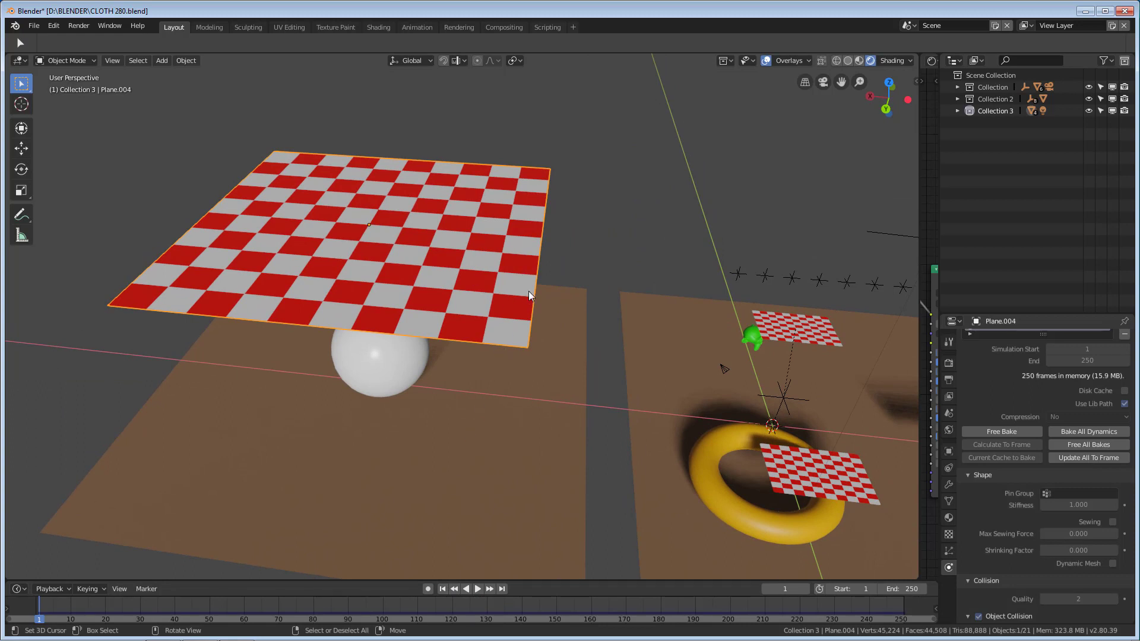
key(Tab)
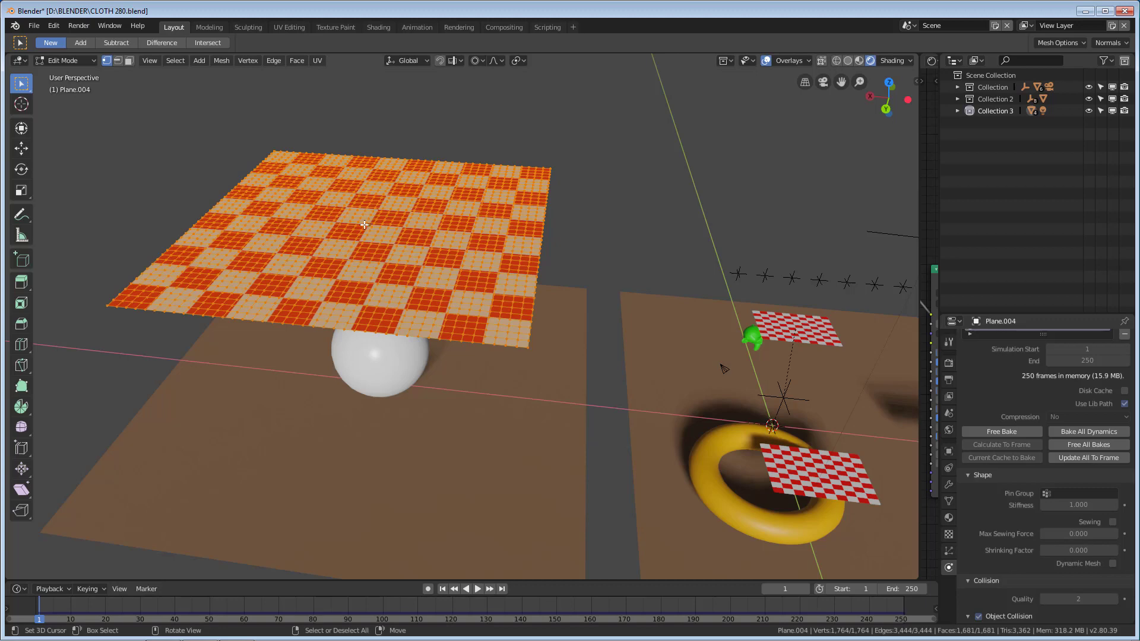
scroll(364, 225, up, 2)
scroll(365, 224, down, 2)
middle_drag(365, 225, 368, 300)
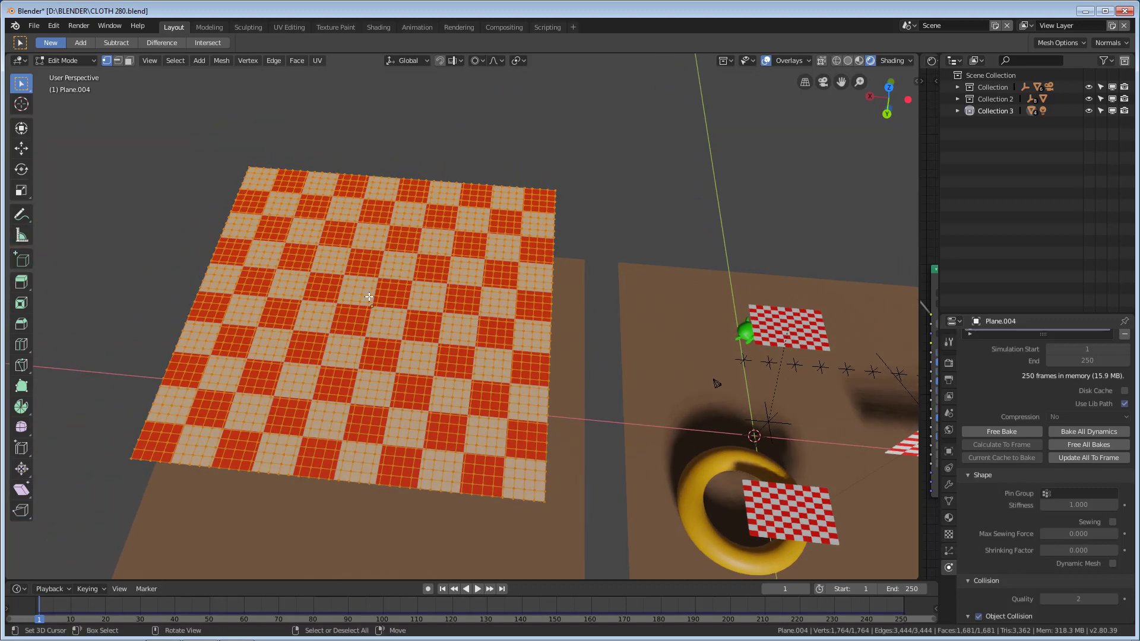
click(367, 303)
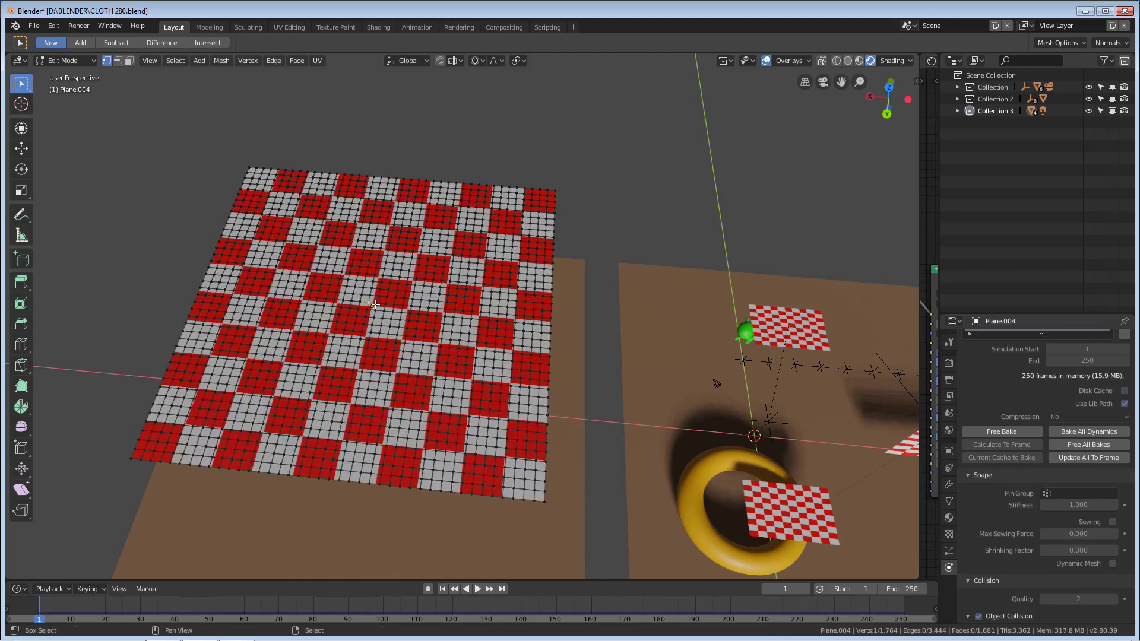
shift+right_click(375, 310)
shift+right_click(367, 309)
scroll(546, 354, down, 2)
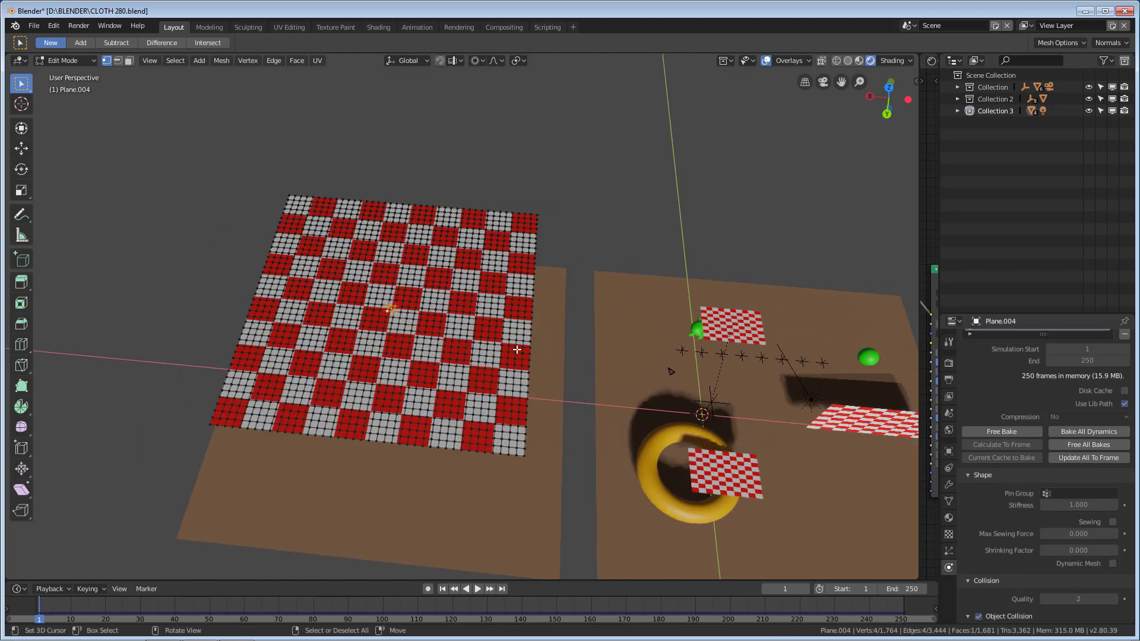
middle_drag(546, 354, 550, 338)
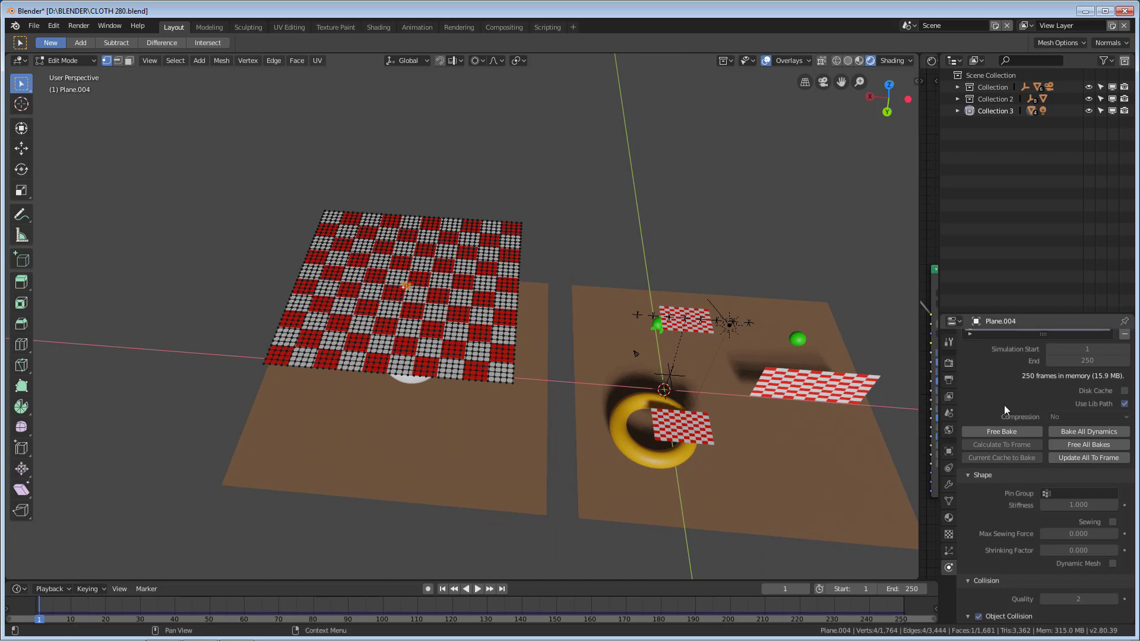
Add a vertex group to the checkered cloth, assign the selected centre vertices with weight 1.000, and return to Object Mode.
click(950, 500)
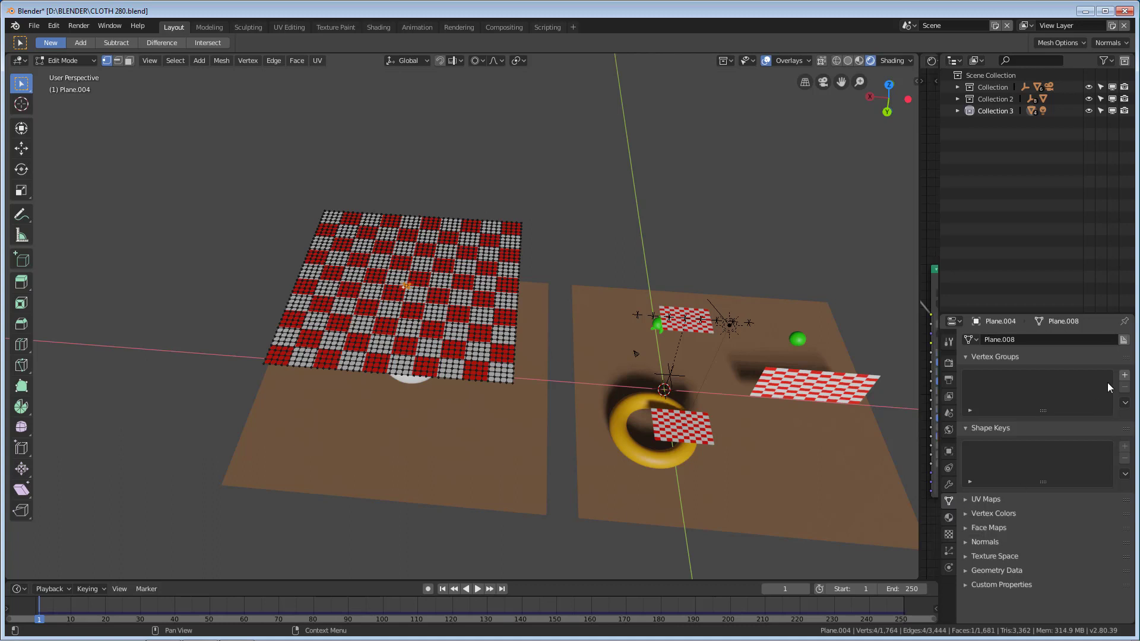
click(1125, 376)
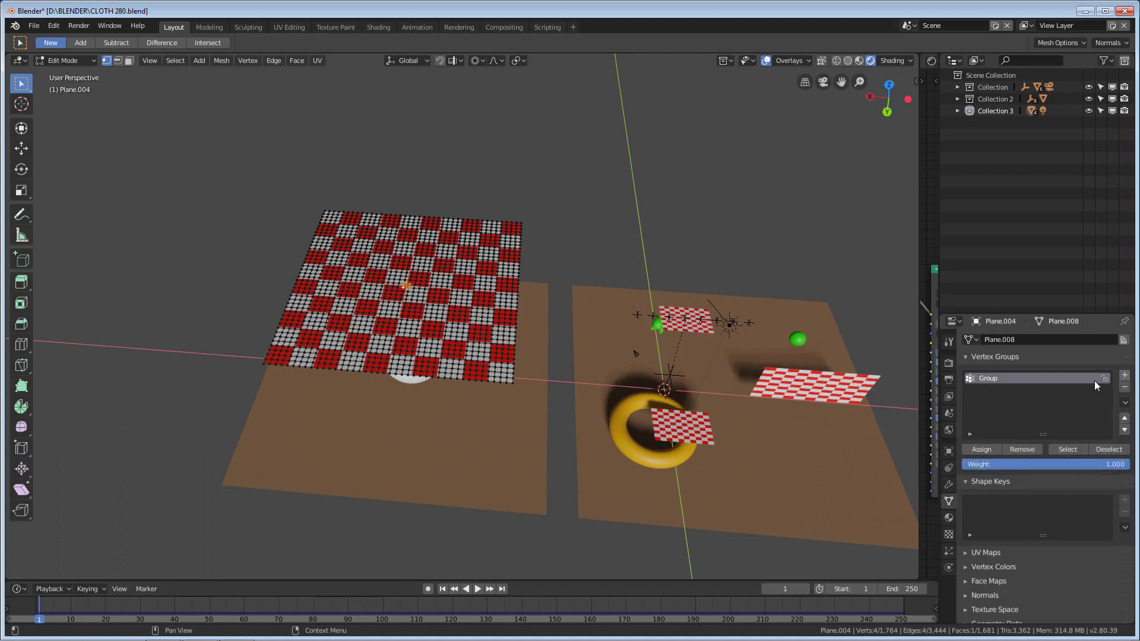
click(981, 451)
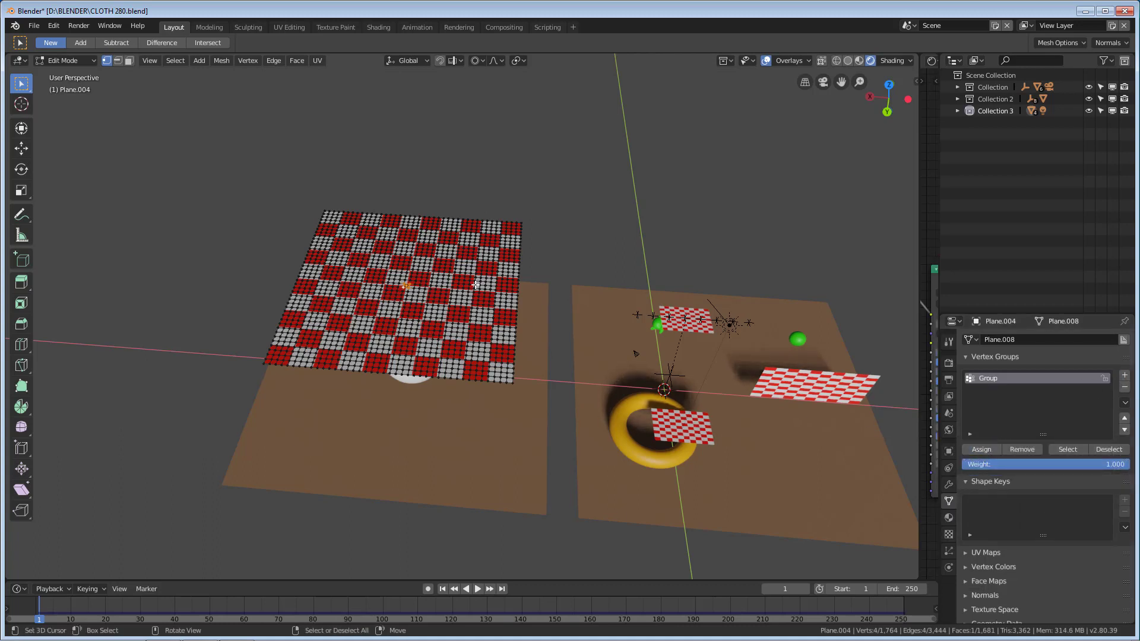
key(Tab)
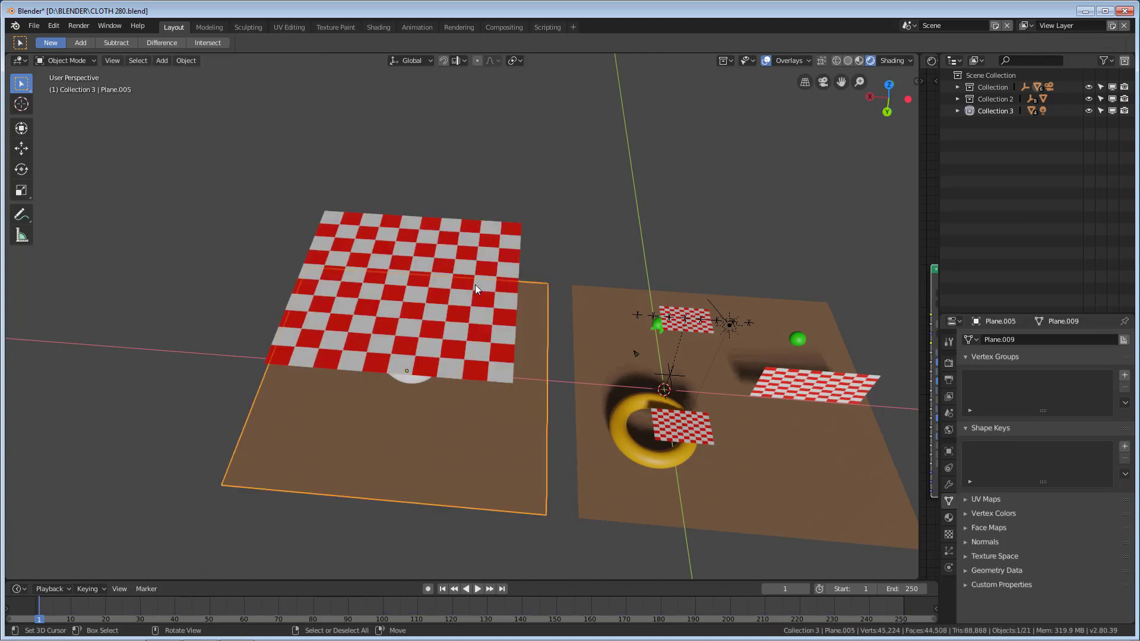
Free the checkered cloth's existing bake and move the floor plane beneath it down about 24.2 m along Z.
click(949, 567)
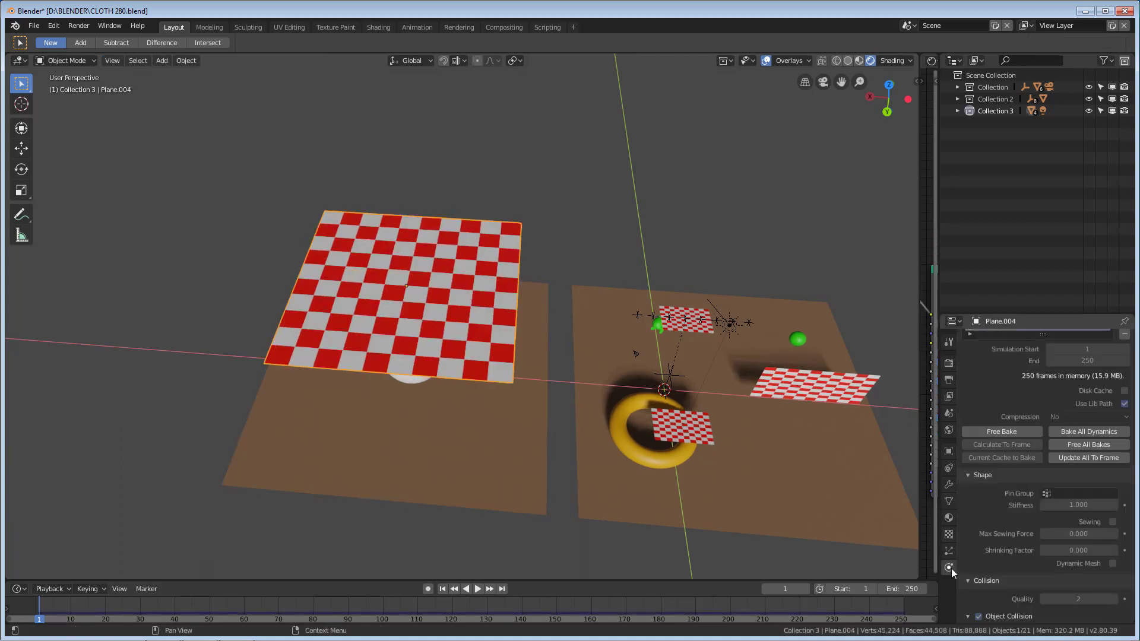
click(1000, 432)
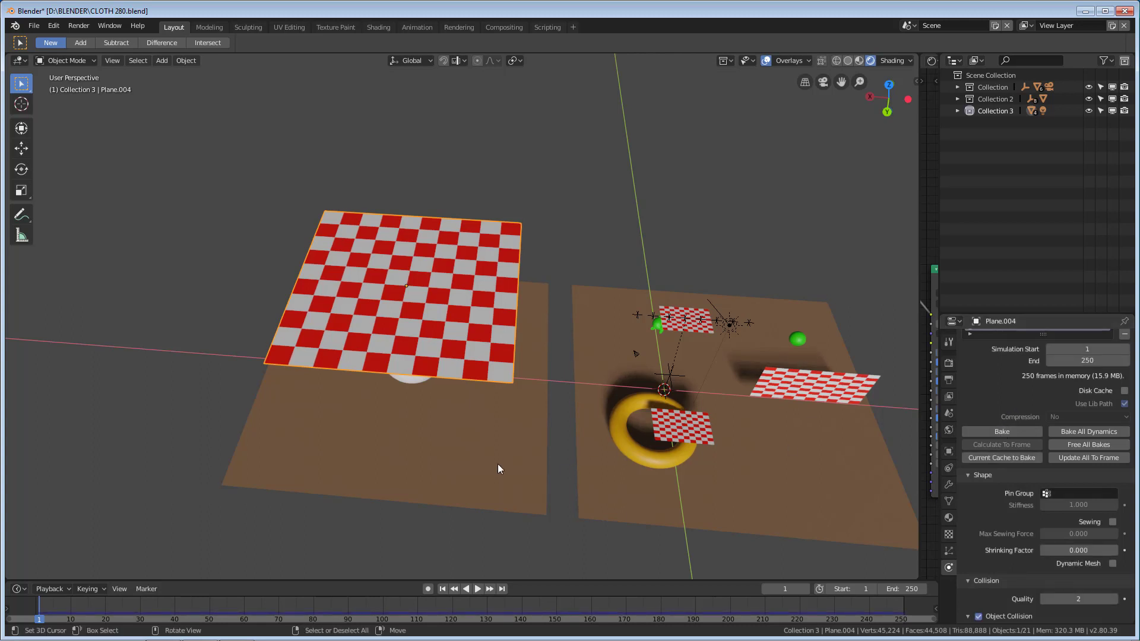
middle_drag(499, 465, 499, 444)
click(498, 444)
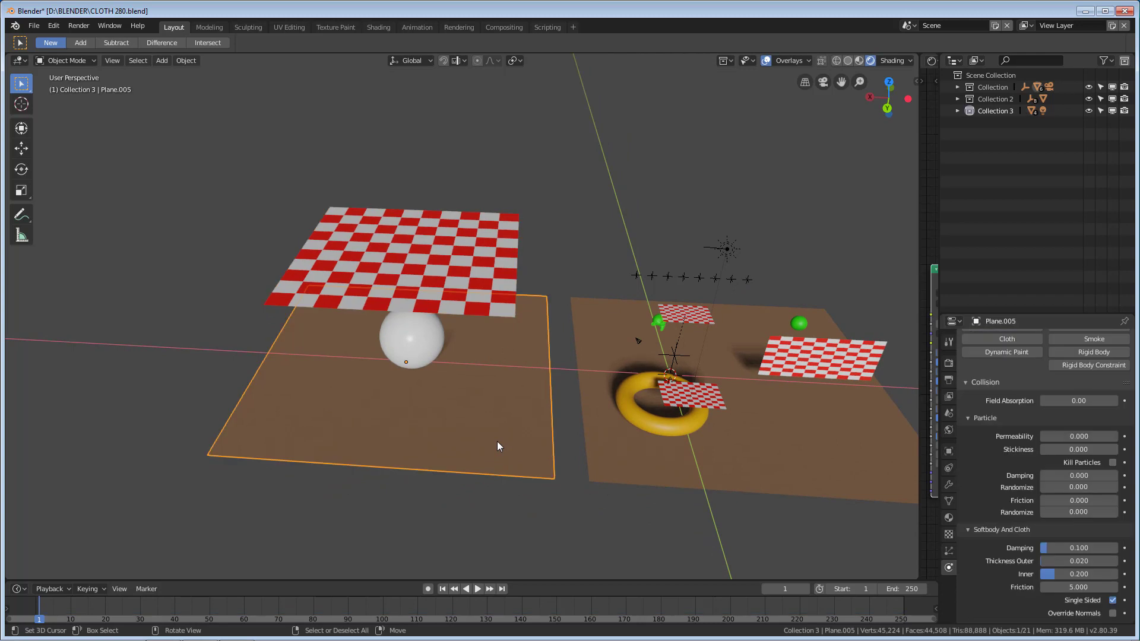
key(g)
key(z)
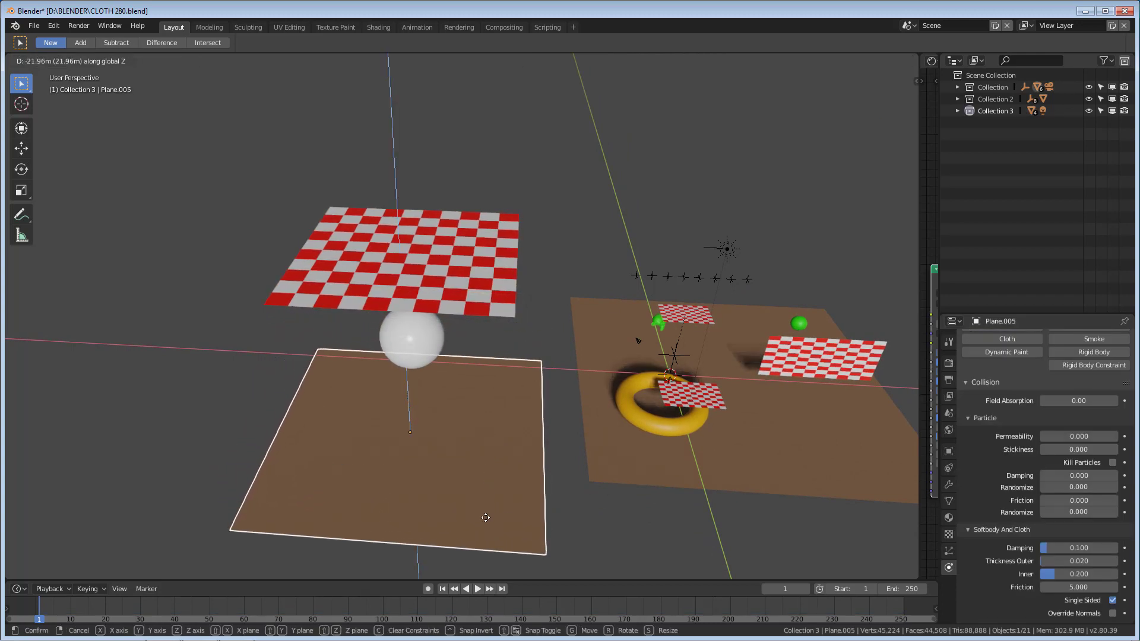
click(490, 525)
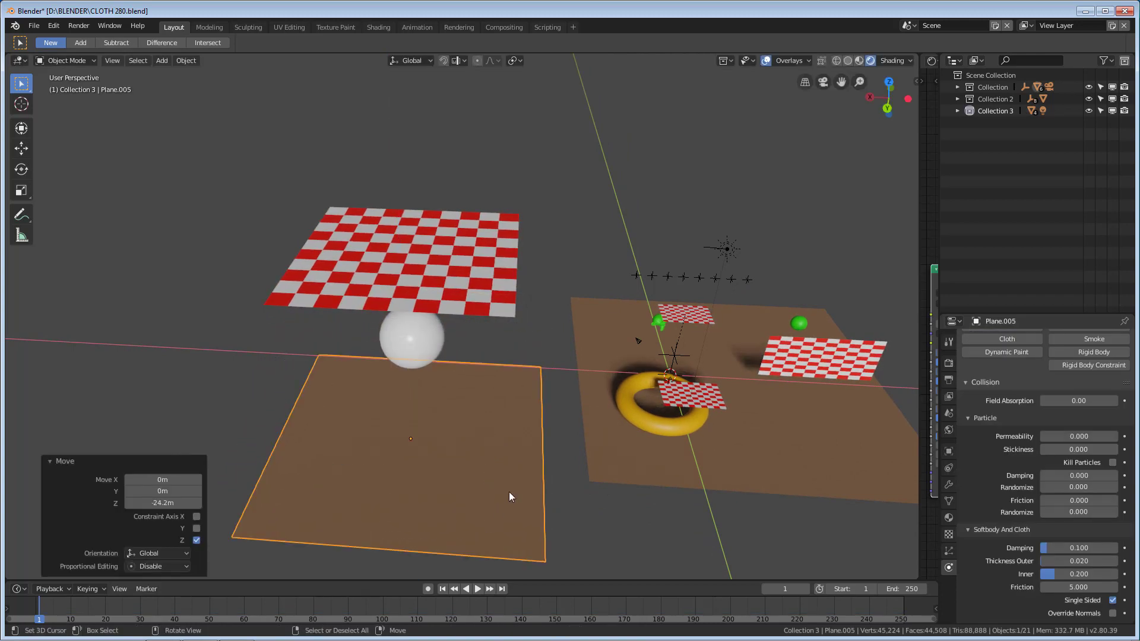
Bake the checkered cloth's simulation over frames 1 to 250 with no pin group set.
click(500, 275)
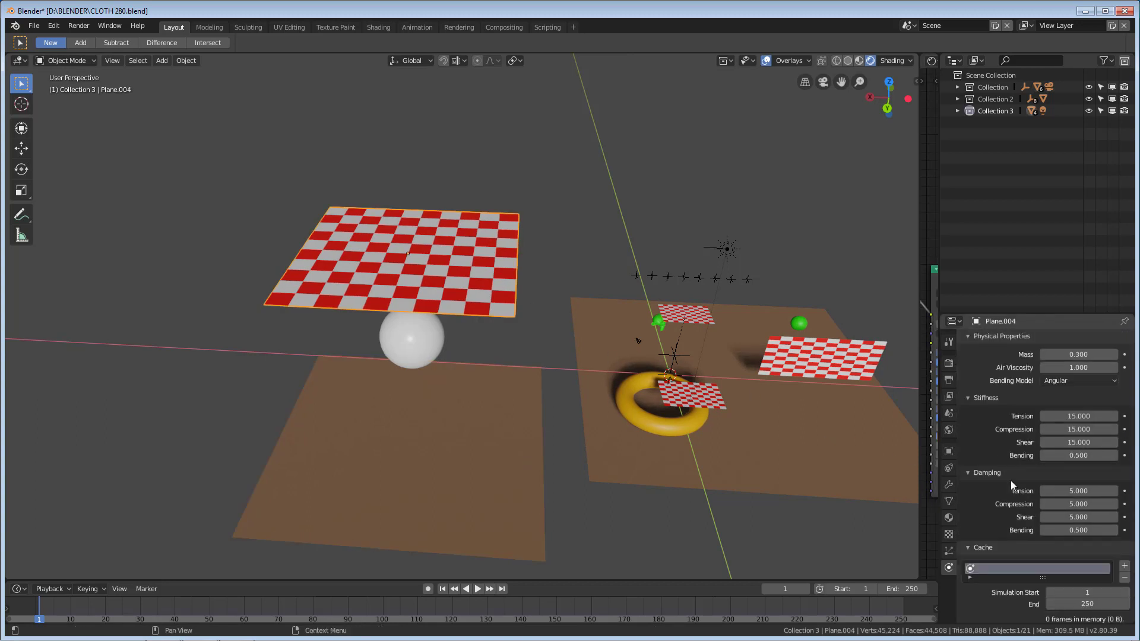
scroll(1011, 479, down, 5)
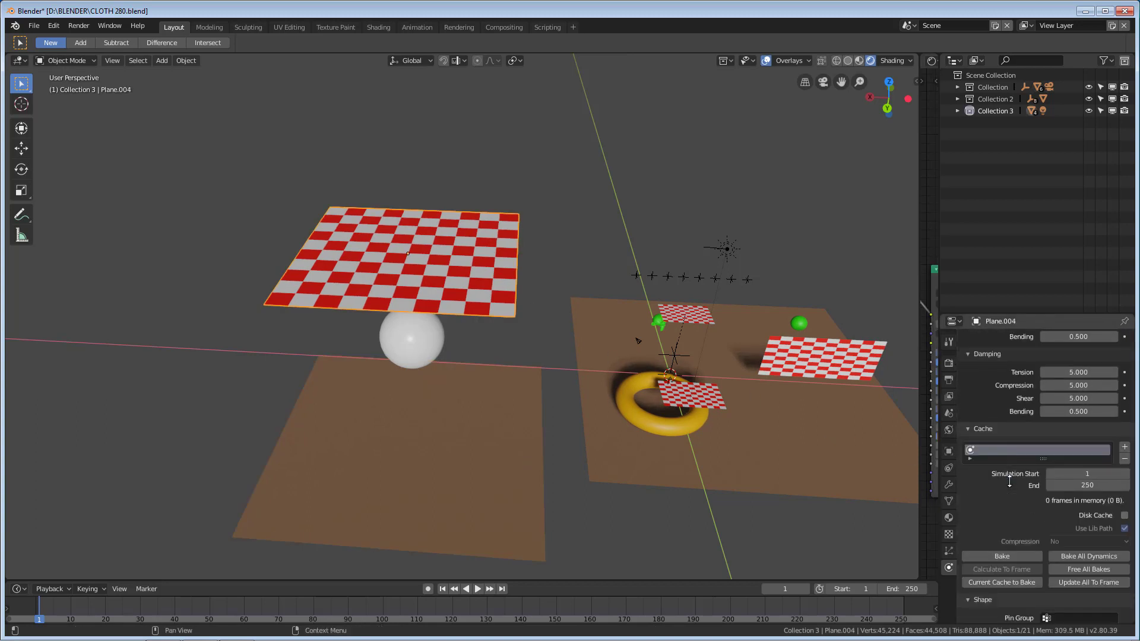
click(995, 558)
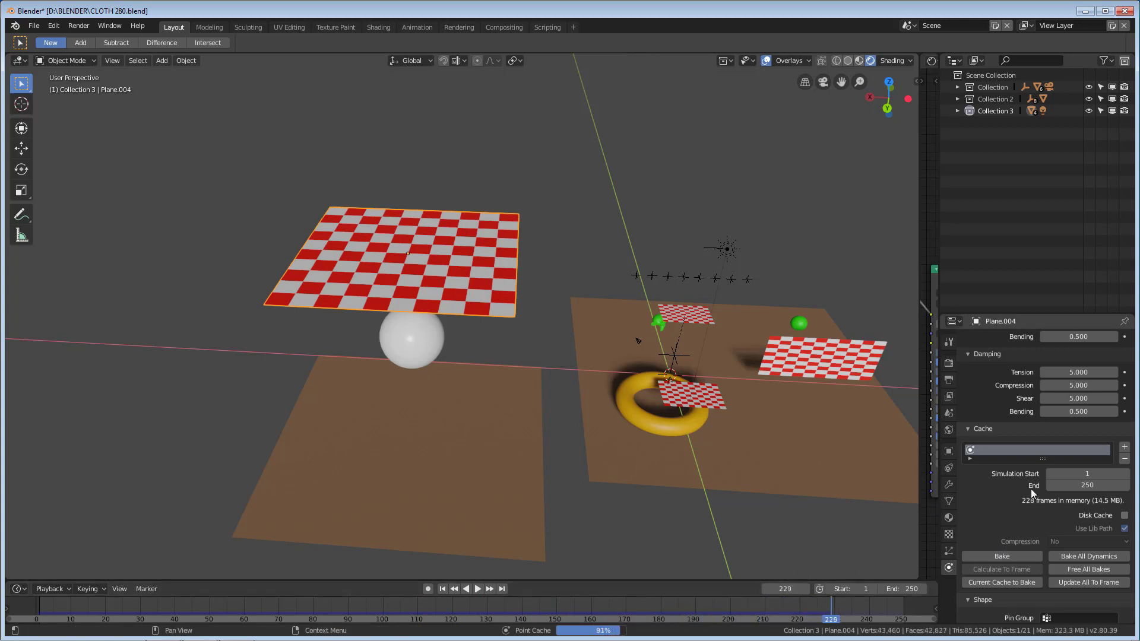
Set the Pin Group in the checkered cloth's Shape settings to Group.
scroll(1031, 489, down, 2)
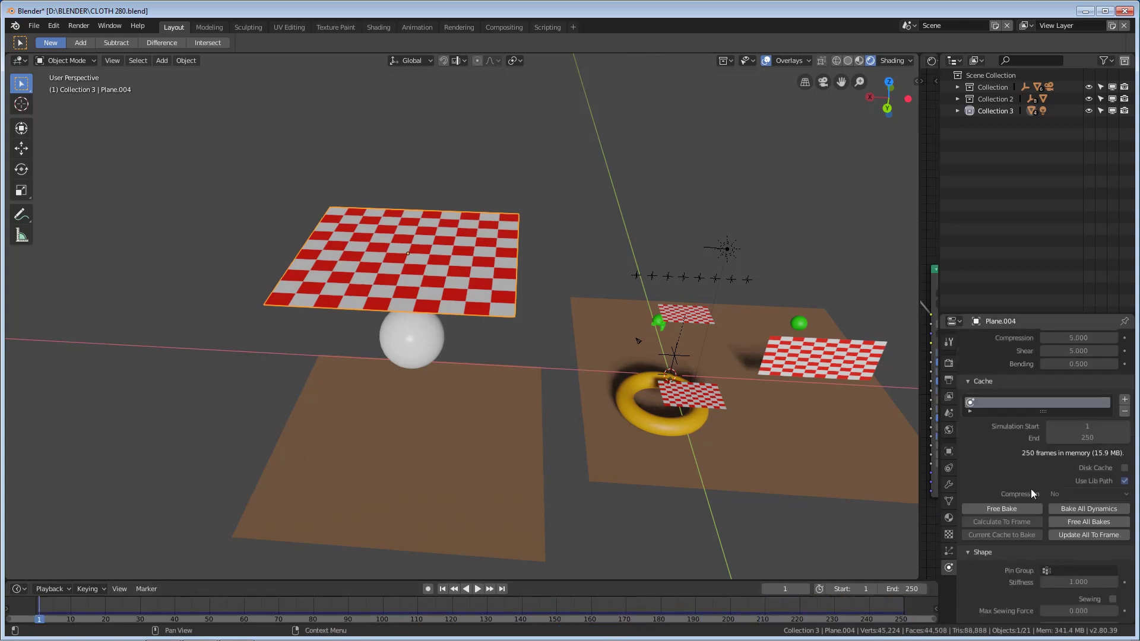
click(1056, 571)
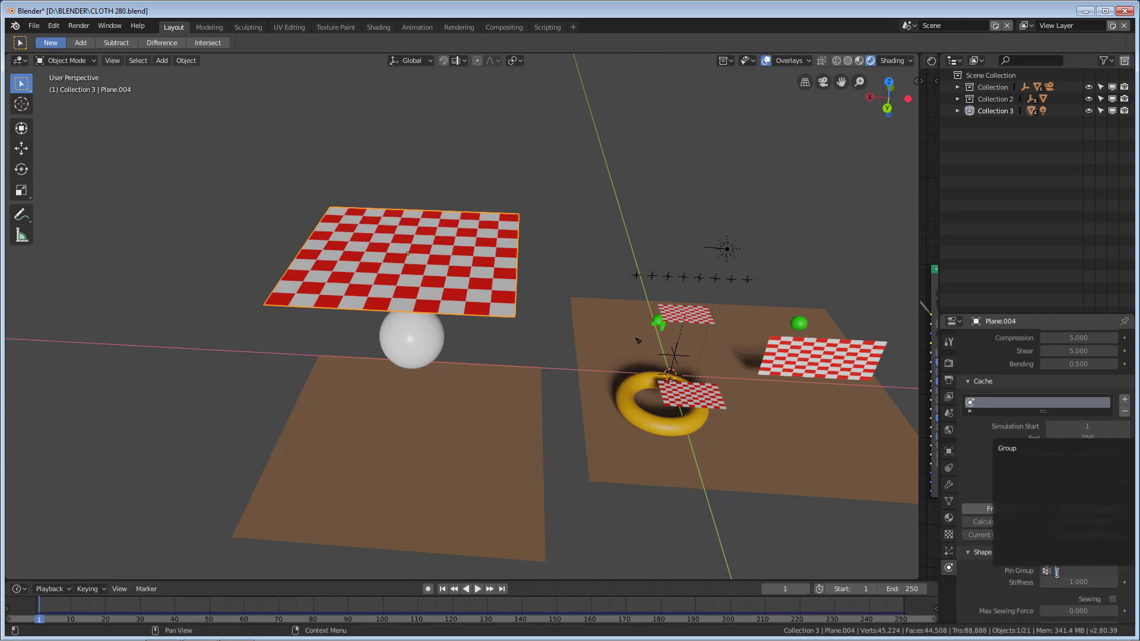
click(1016, 449)
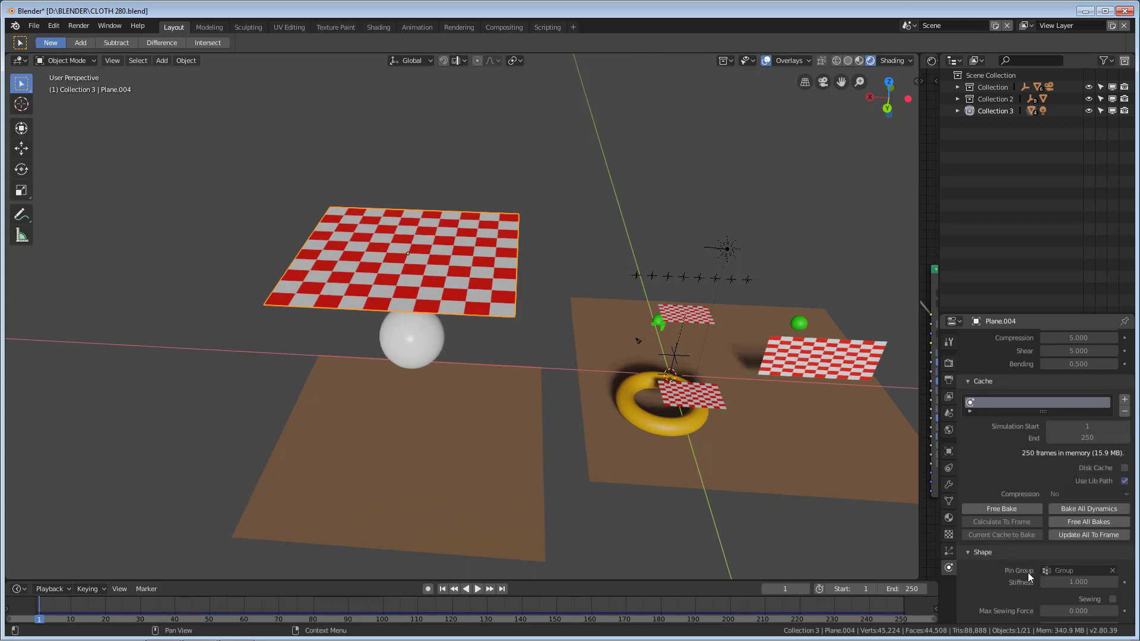
Free the cloth's bake, bake it again over frames 1 to 250 with the pin group, and play the animation.
click(1006, 506)
click(1006, 506)
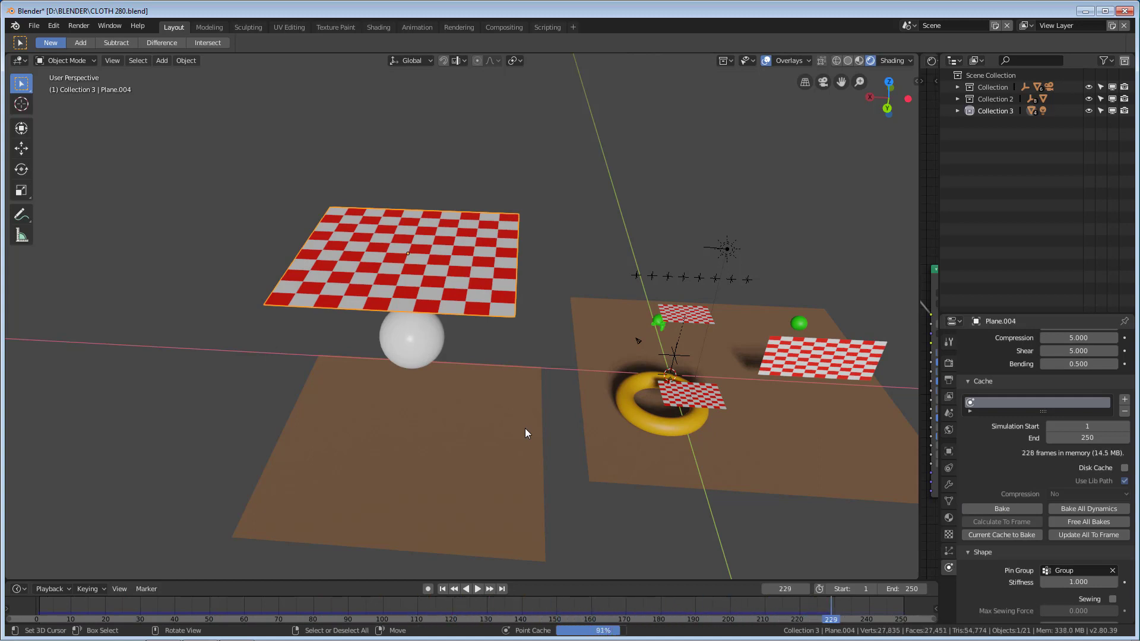
click(475, 590)
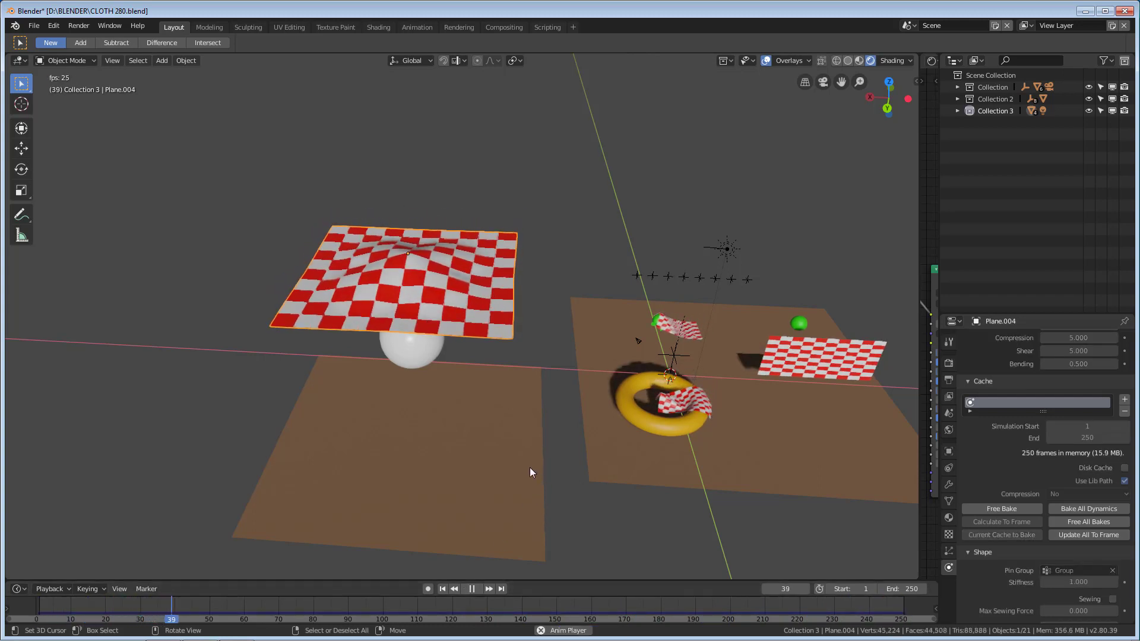
Examine the pinned cloth's playing animation from above and beneath, then stop playback and return to frame 1.
scroll(512, 446, up, 2)
middle_drag(513, 449, 575, 431)
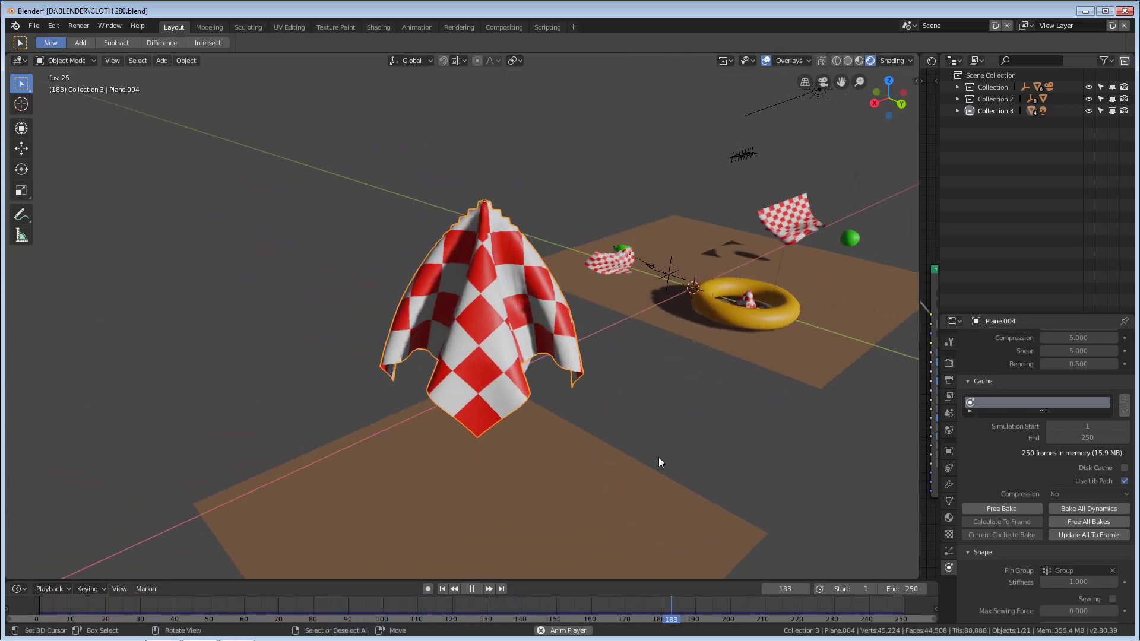
middle_drag(658, 457, 545, 352)
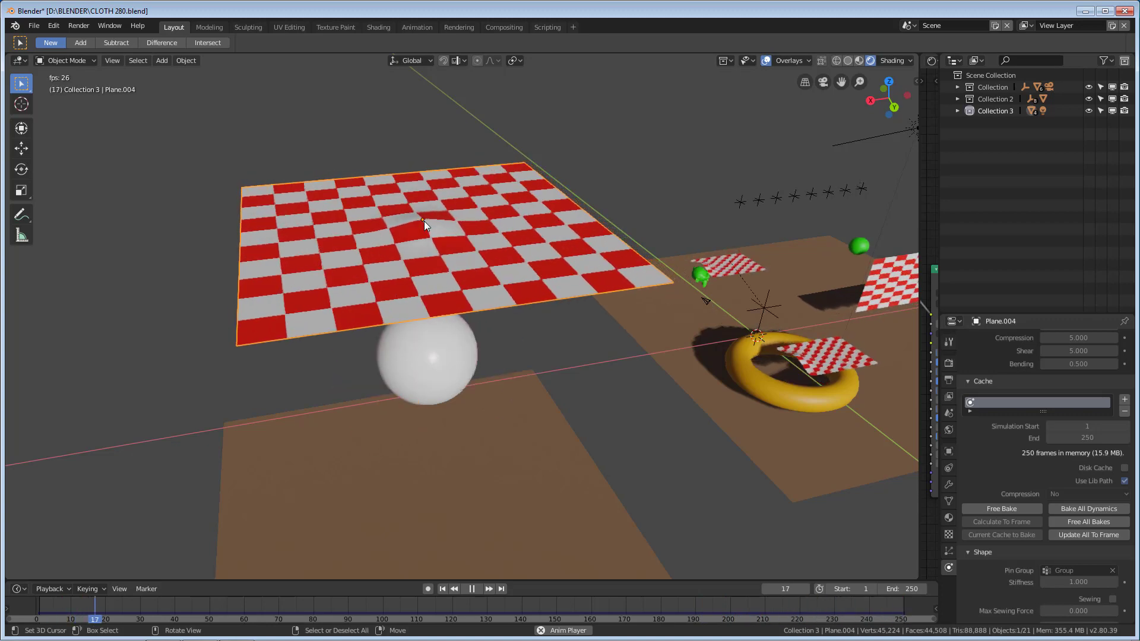
scroll(501, 452, up, 5)
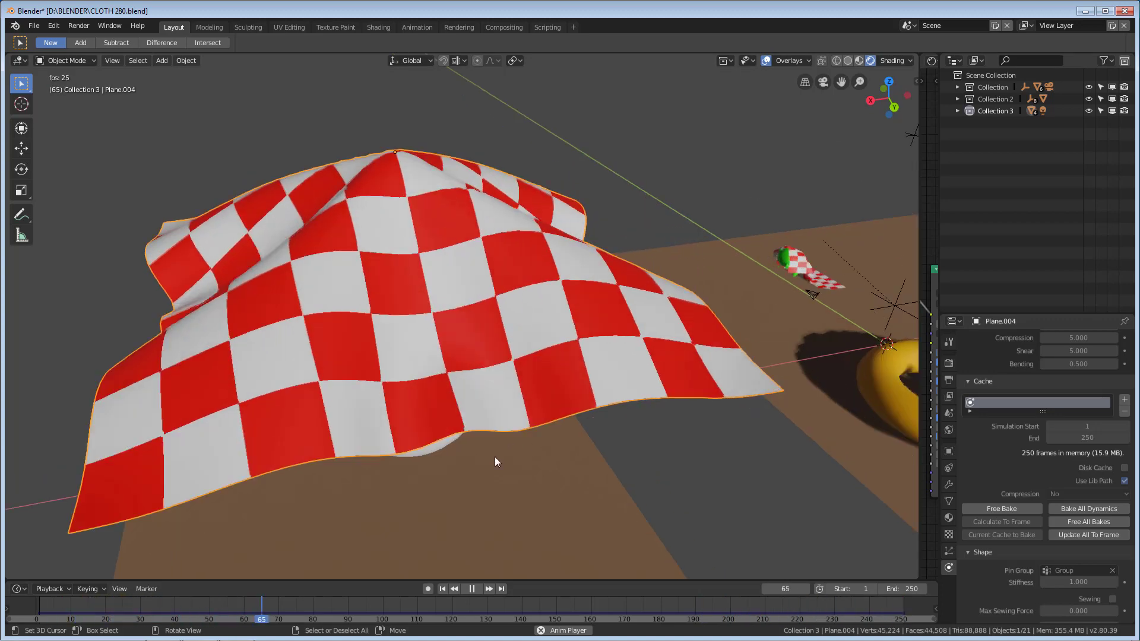
middle_drag(480, 483, 525, 423)
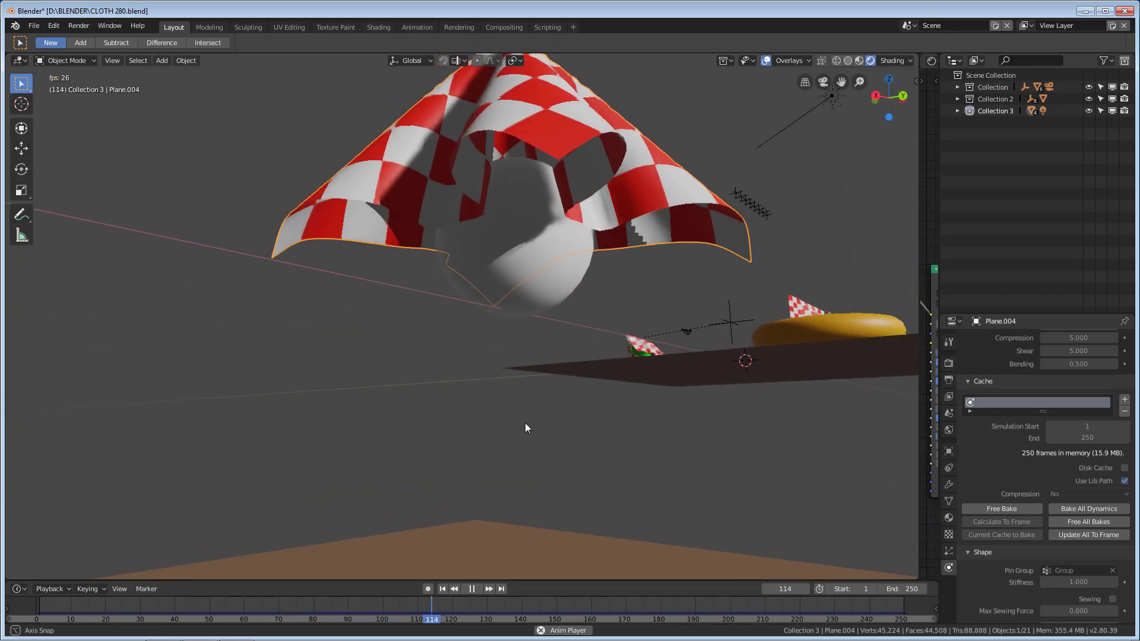
middle_drag(532, 217, 496, 349)
scroll(506, 277, down, 5)
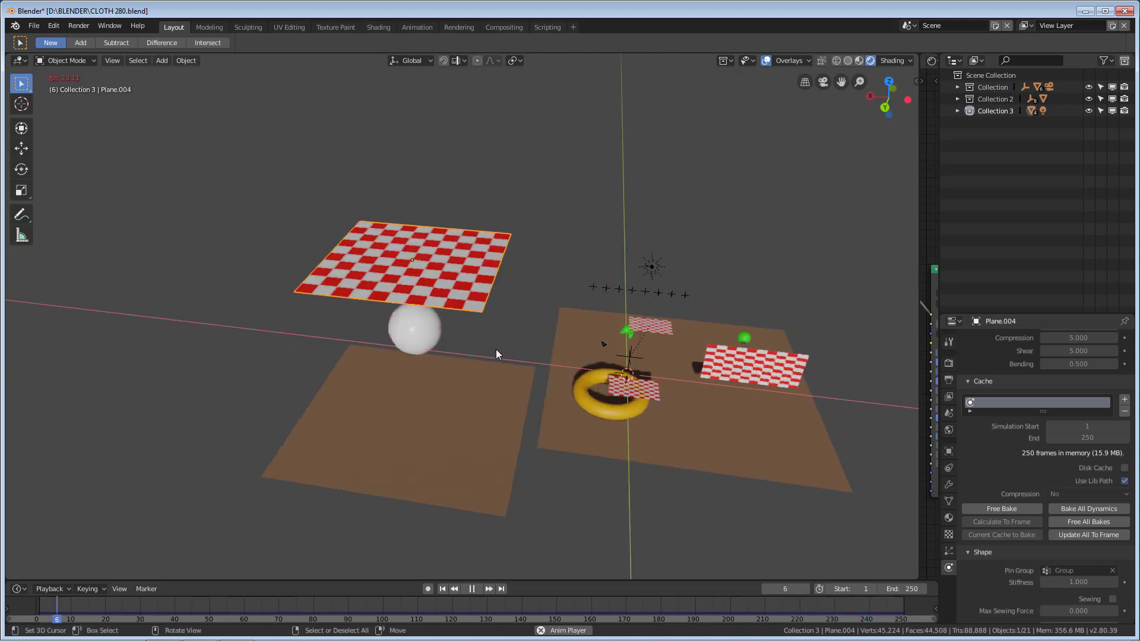
click(473, 589)
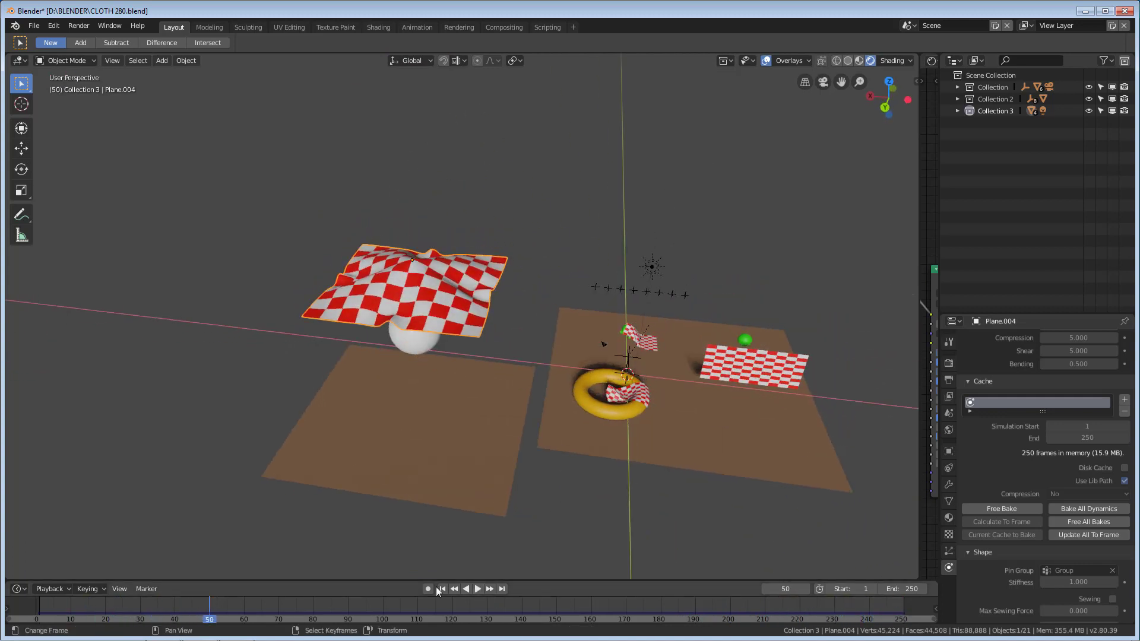
click(443, 588)
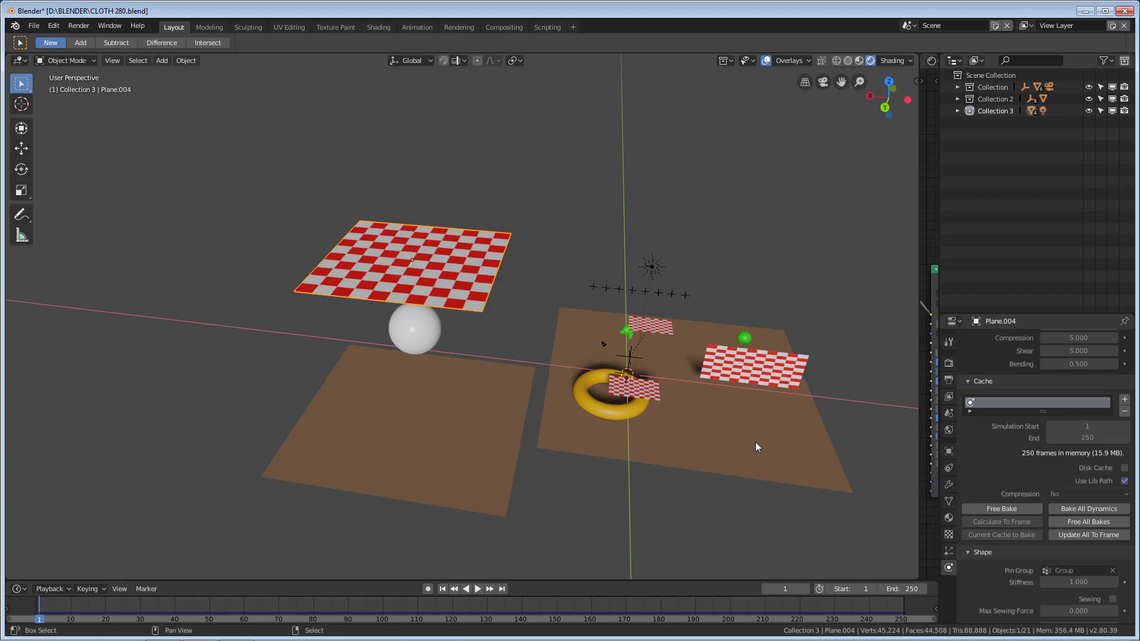
Open the presets list of the checkered cloth's Cloth physics.
middle_drag(756, 444, 740, 404)
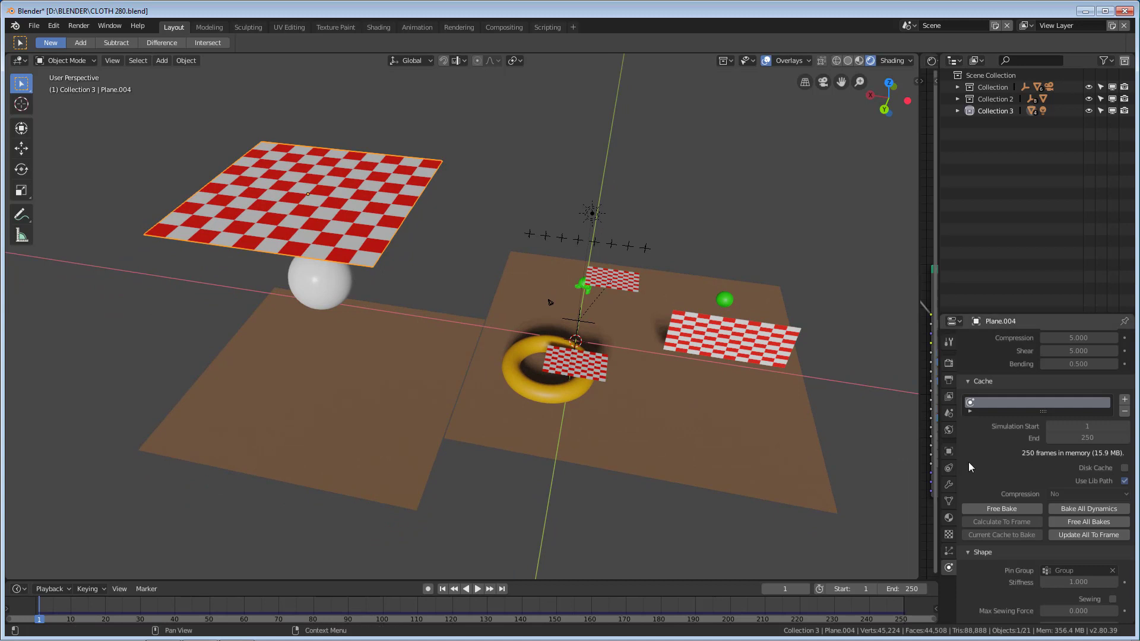
scroll(1009, 475, up, 10)
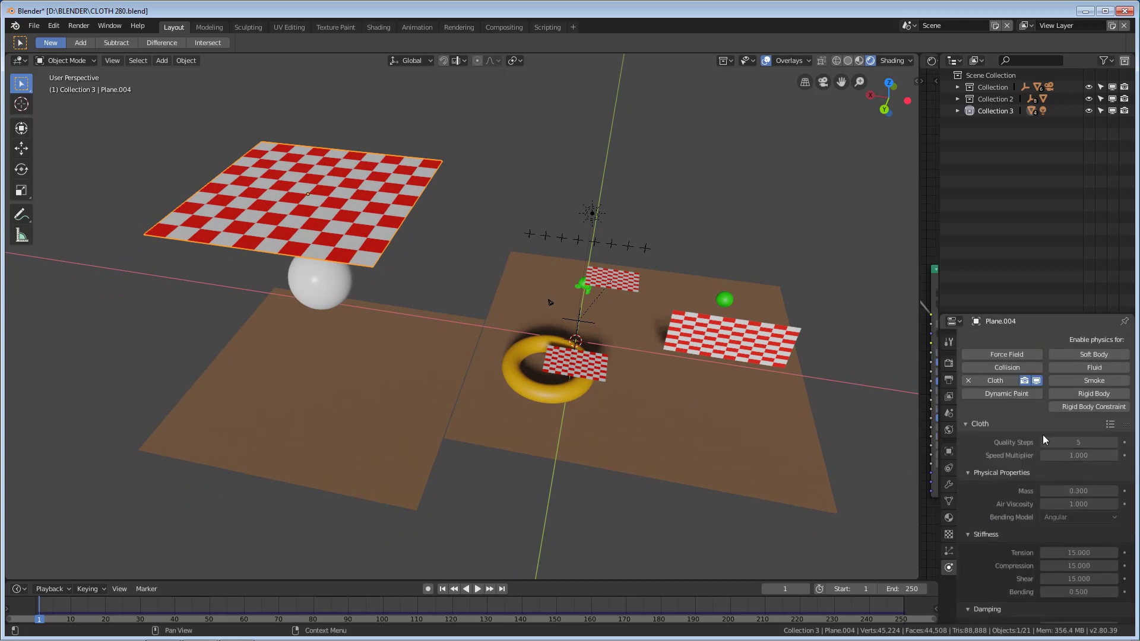
click(1110, 423)
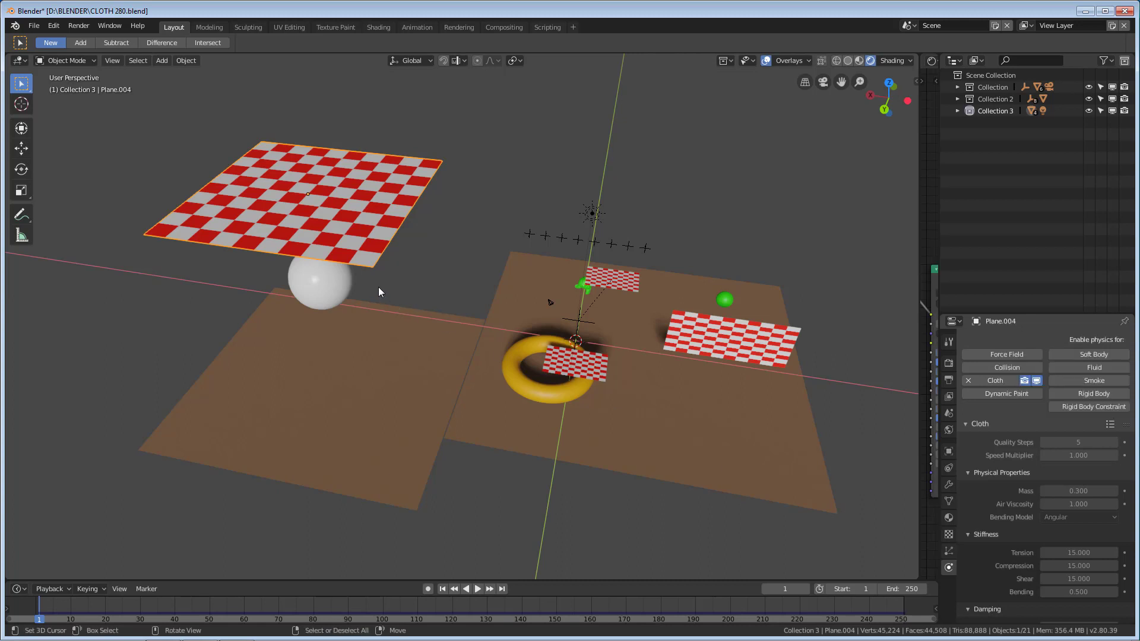
Set the viewport shading to Wireframe and raise the Wireframe geometry overlay to 1.000.
key(z)
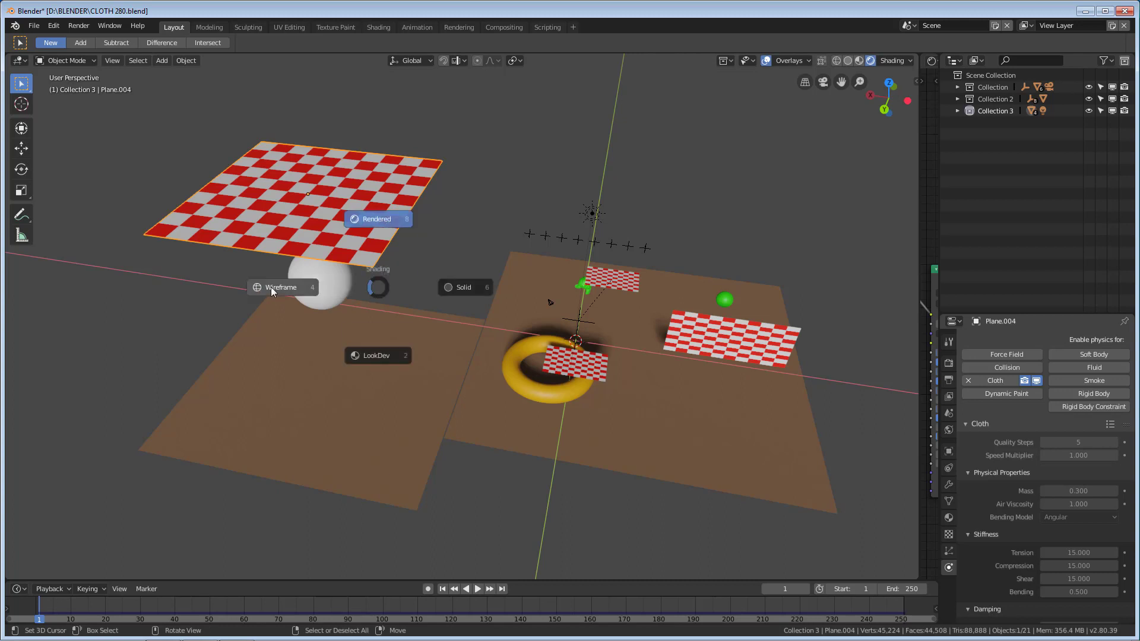
click(271, 287)
click(795, 63)
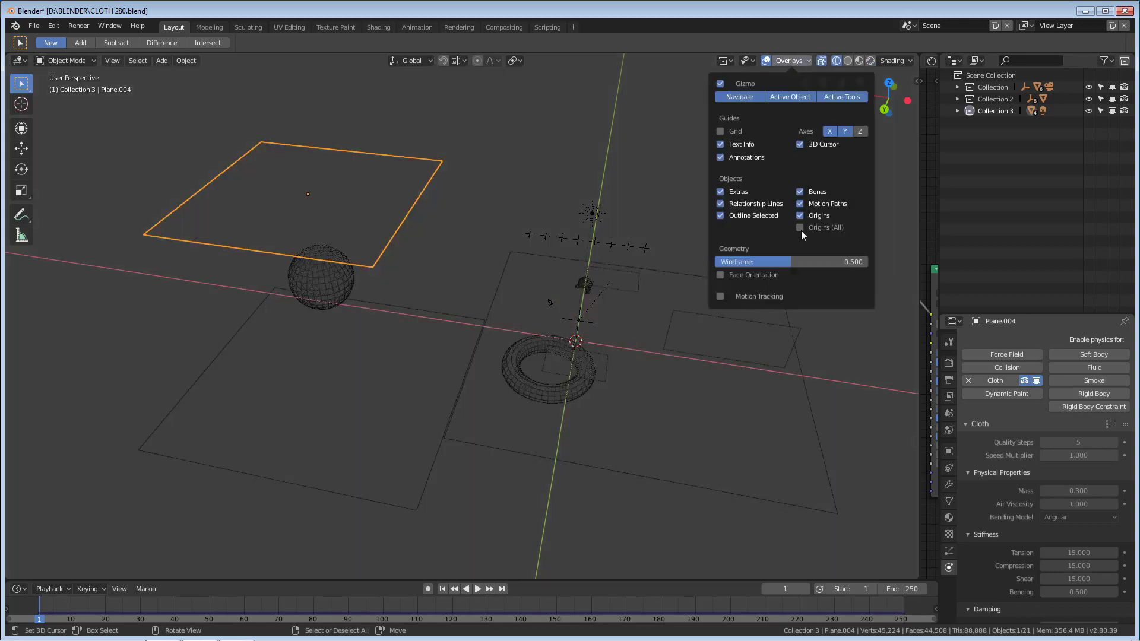
click(782, 260)
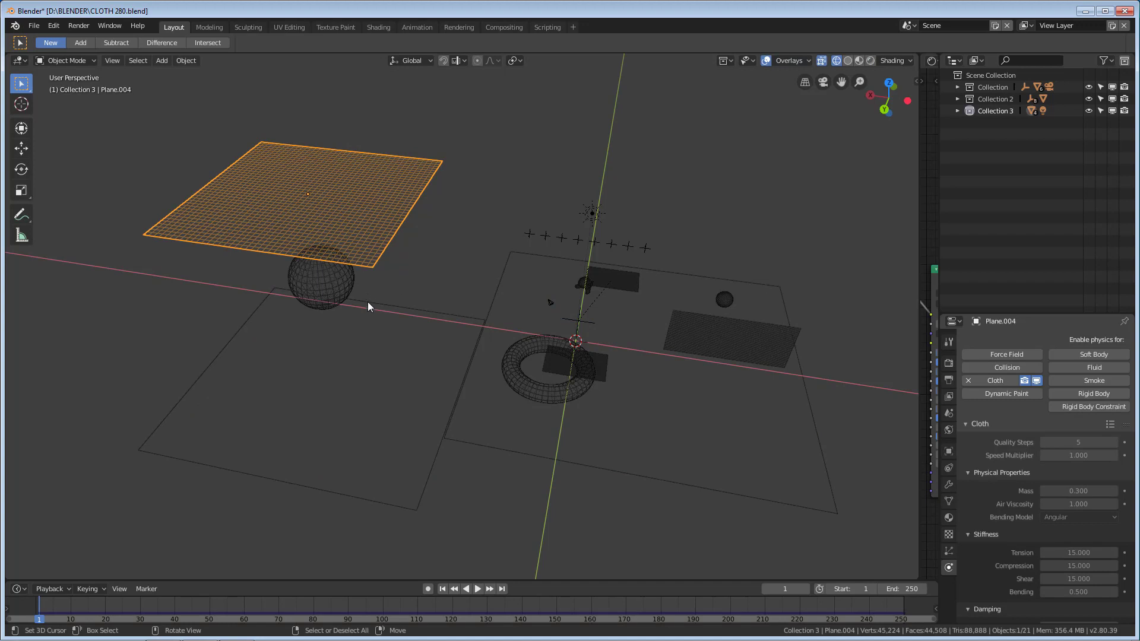
click(775, 62)
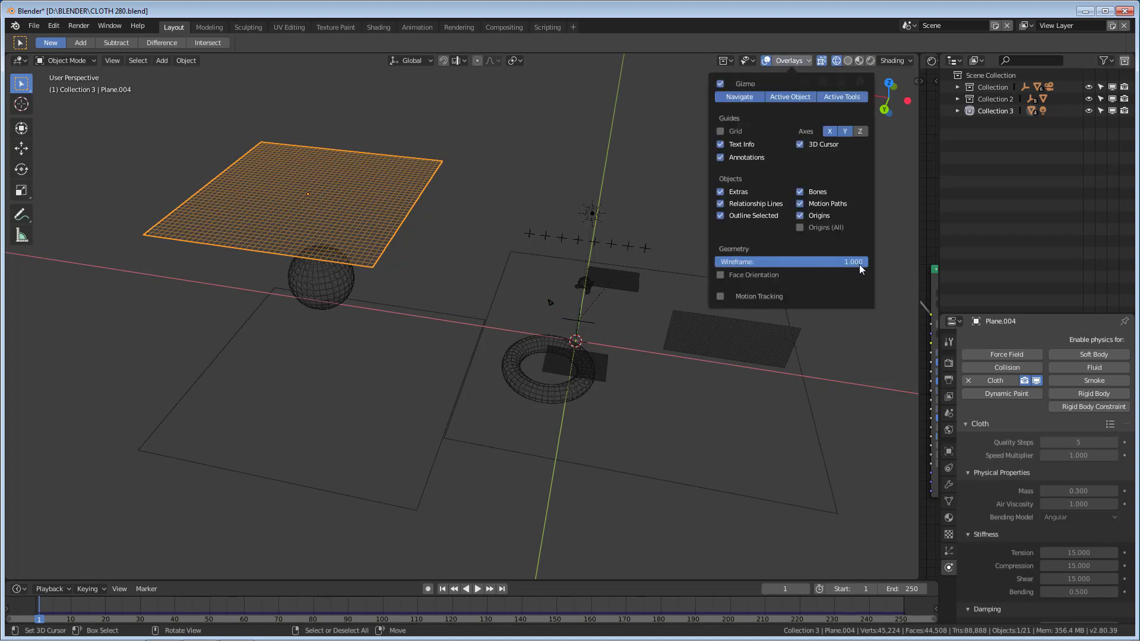
mouse_move(863, 269)
mouse_down()
mouse_move(749, 268)
mouse_move(867, 262)
mouse_up()
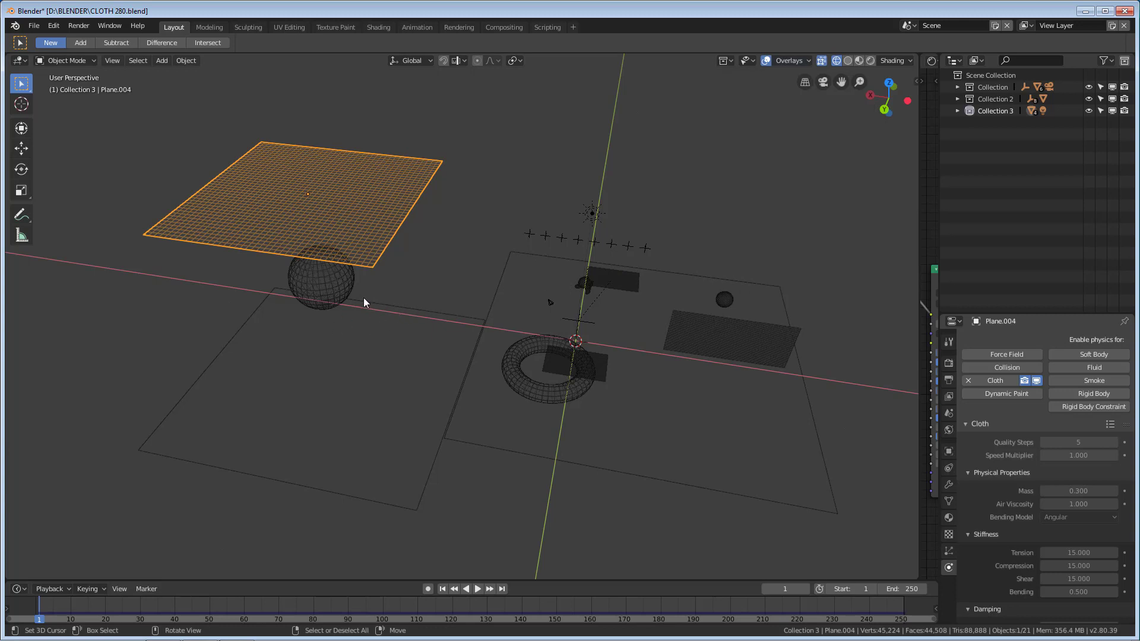
Check the checkered cloth in Solid shading, enter Edit Mode on its mesh and return to Wireframe shading.
key(z)
click(465, 301)
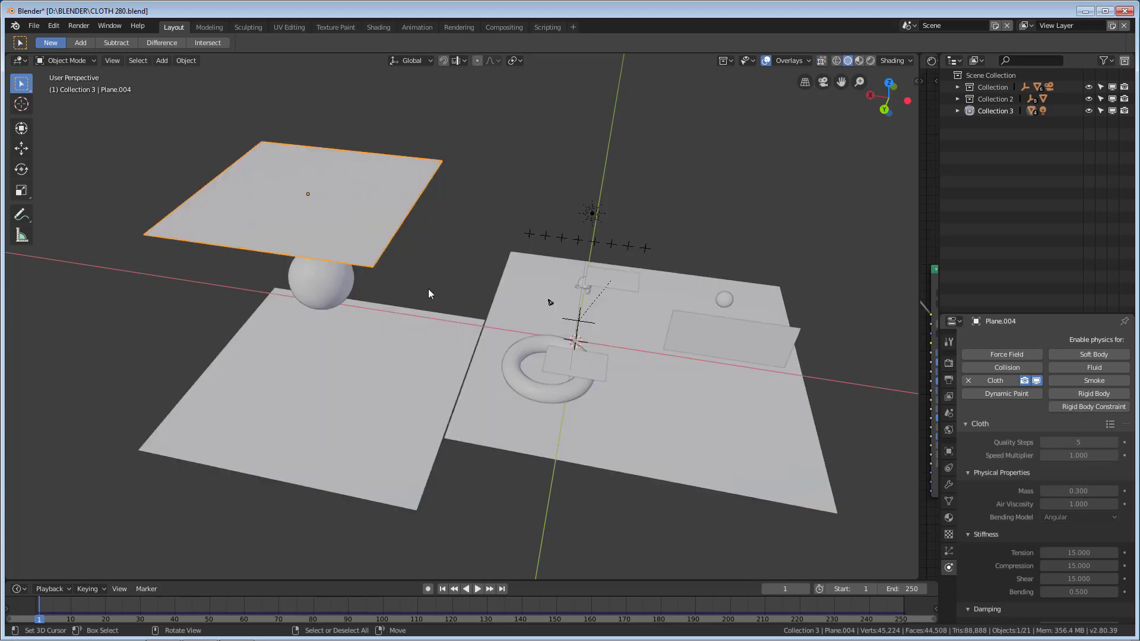
key(Tab)
middle_drag(429, 291, 437, 319)
key(z)
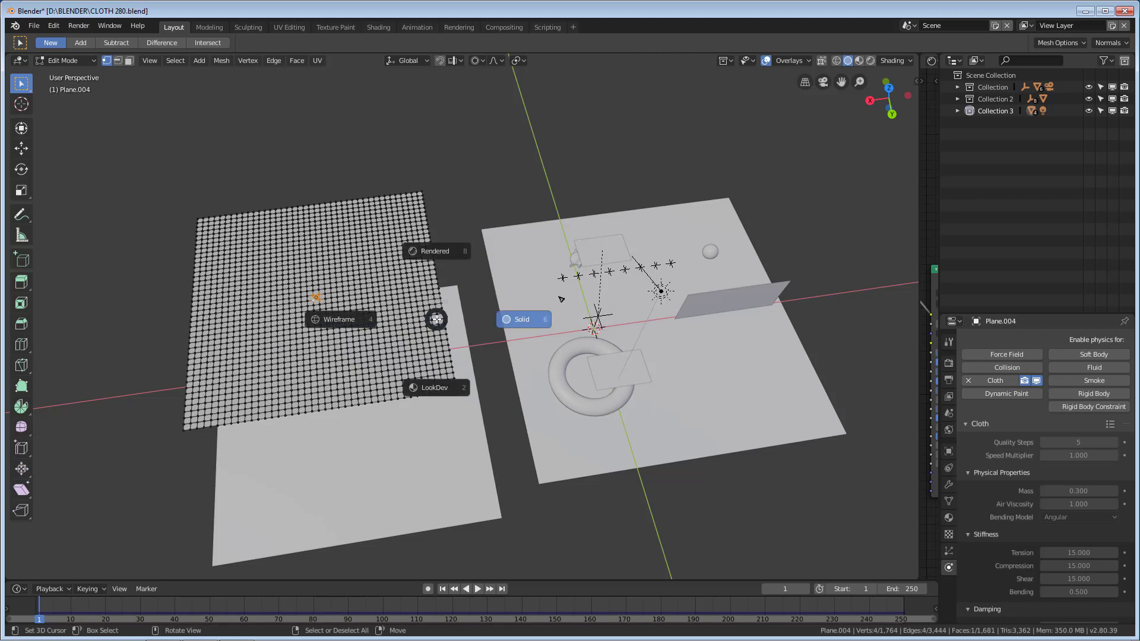
click(364, 318)
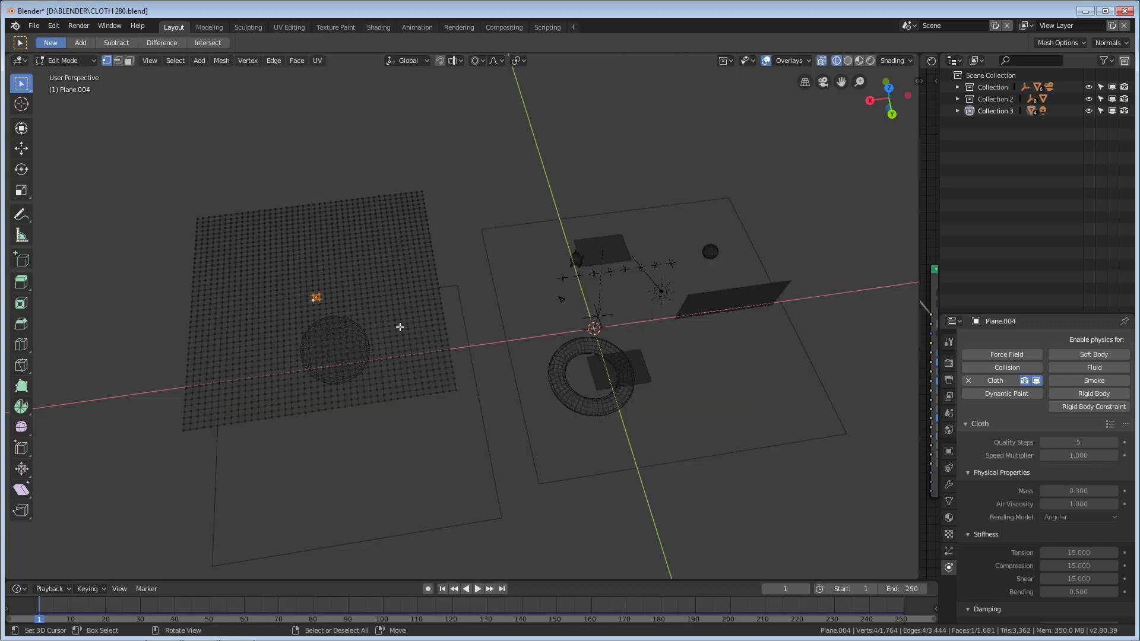
middle_drag(401, 328, 306, 320)
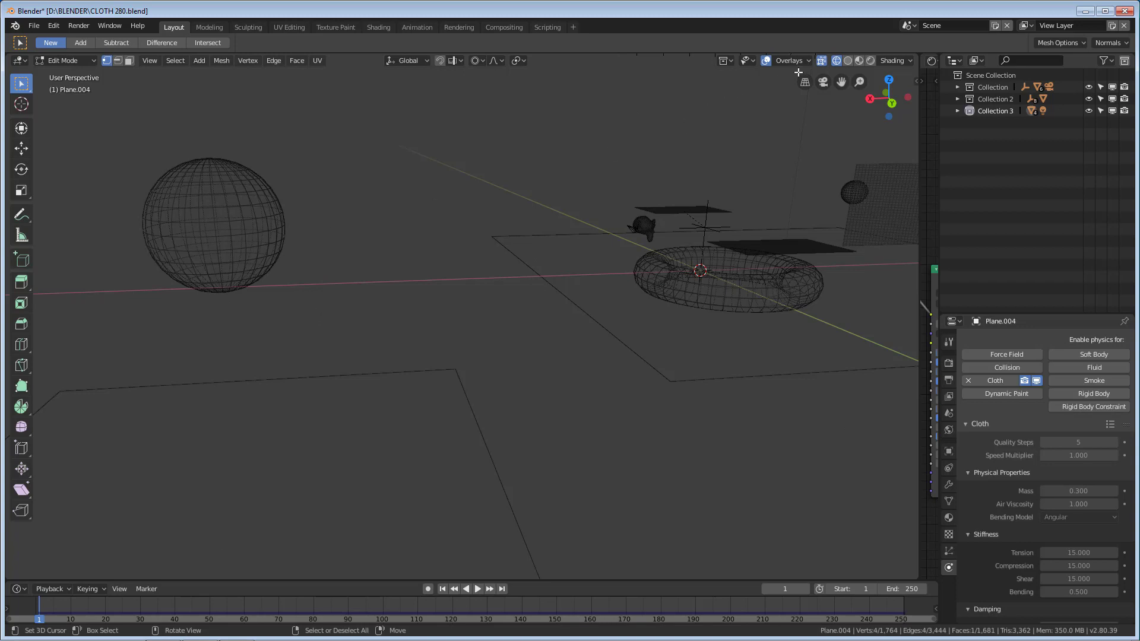
Compare the wireframe objects with X-ray on and off, leaving X-ray off.
click(821, 60)
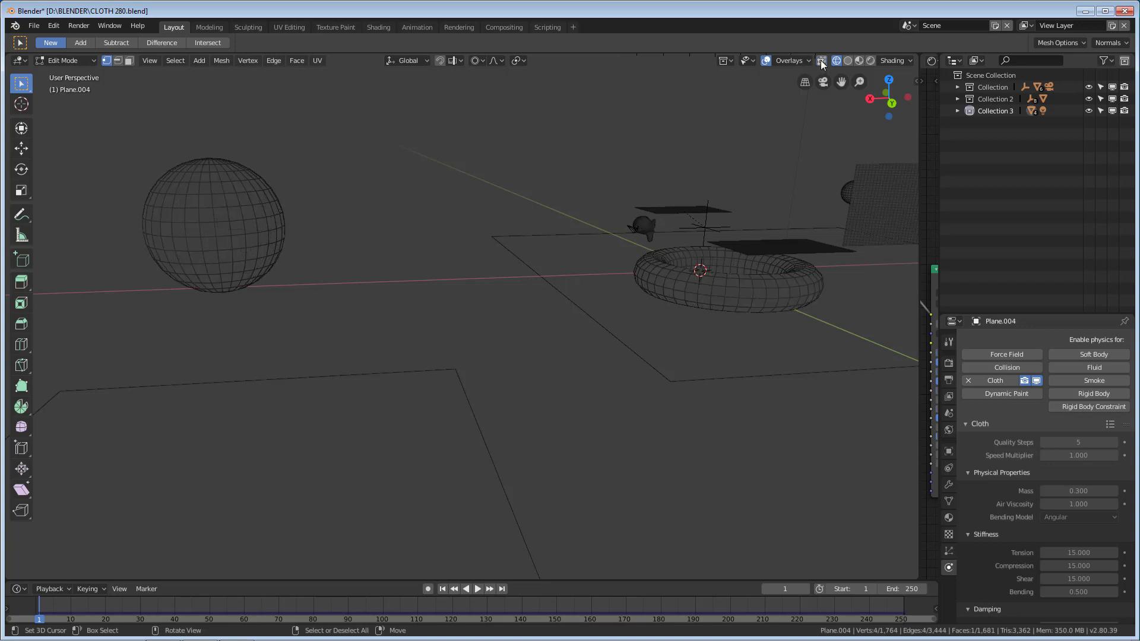
click(821, 60)
click(821, 61)
click(821, 60)
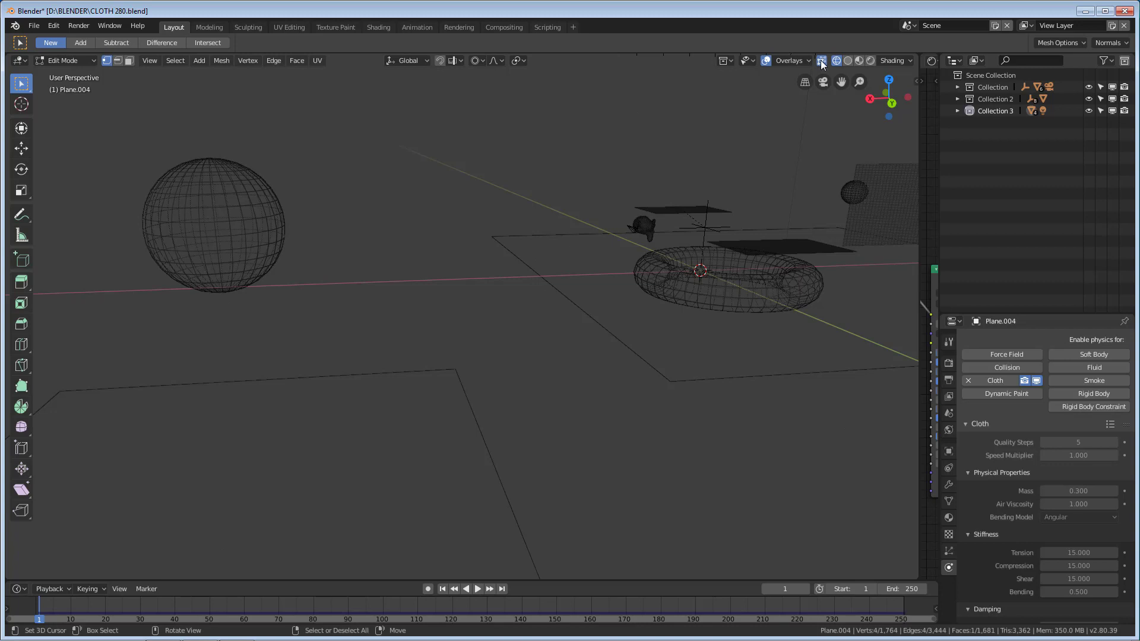
click(821, 61)
click(822, 60)
click(821, 60)
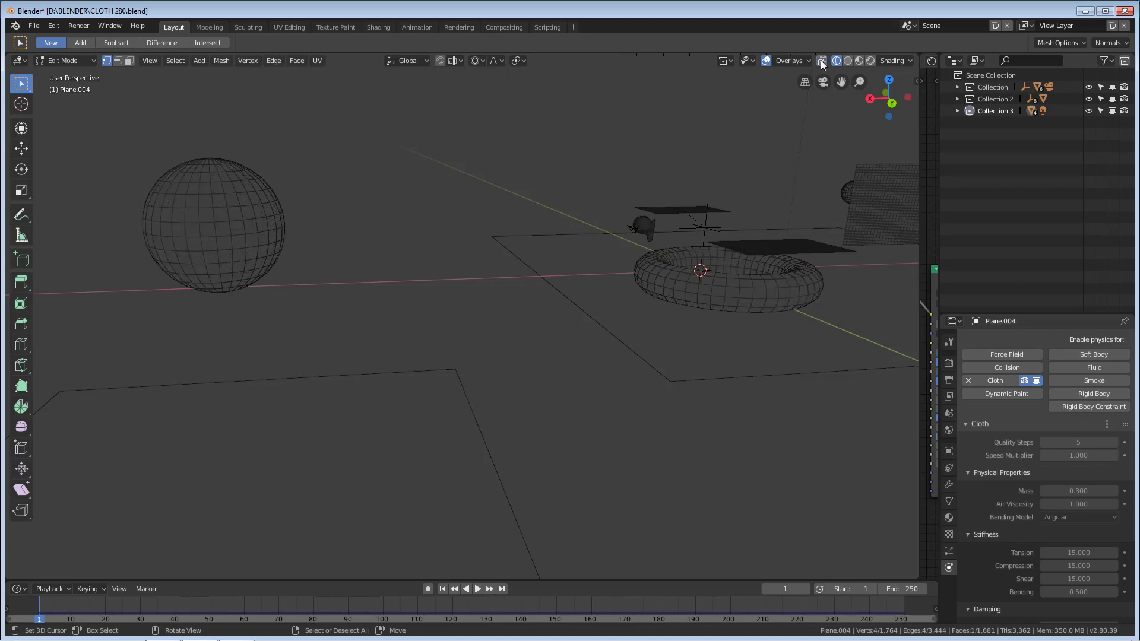
Leave the cloth's Edit Mode, open the white collision sphere in Edit Mode and deselect all its vertices.
key(Tab)
click(255, 199)
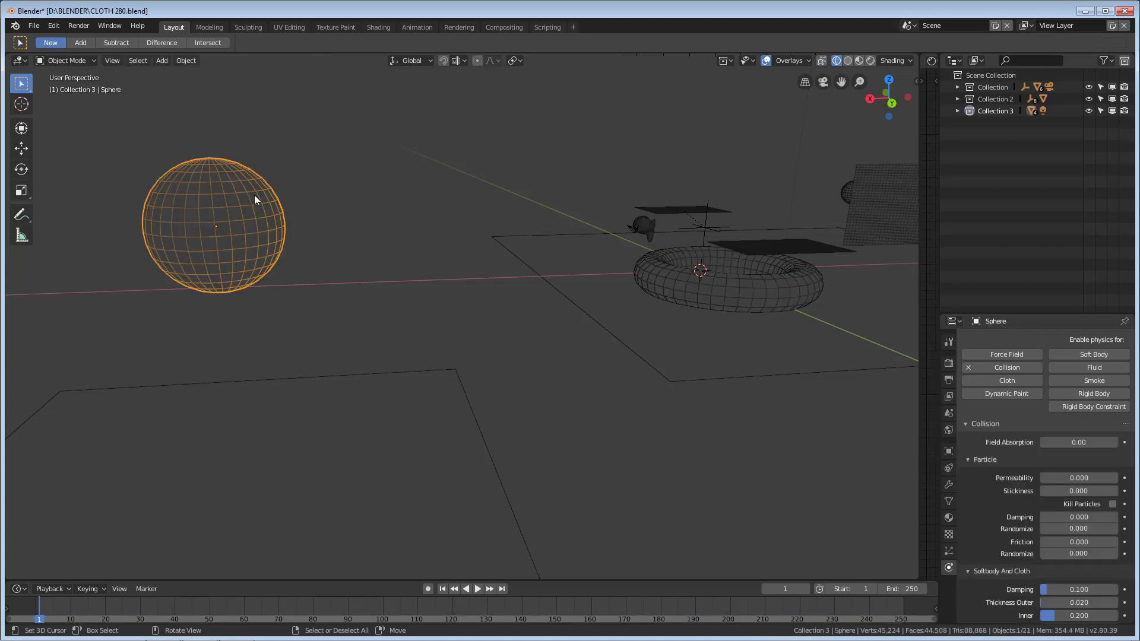
key(Tab)
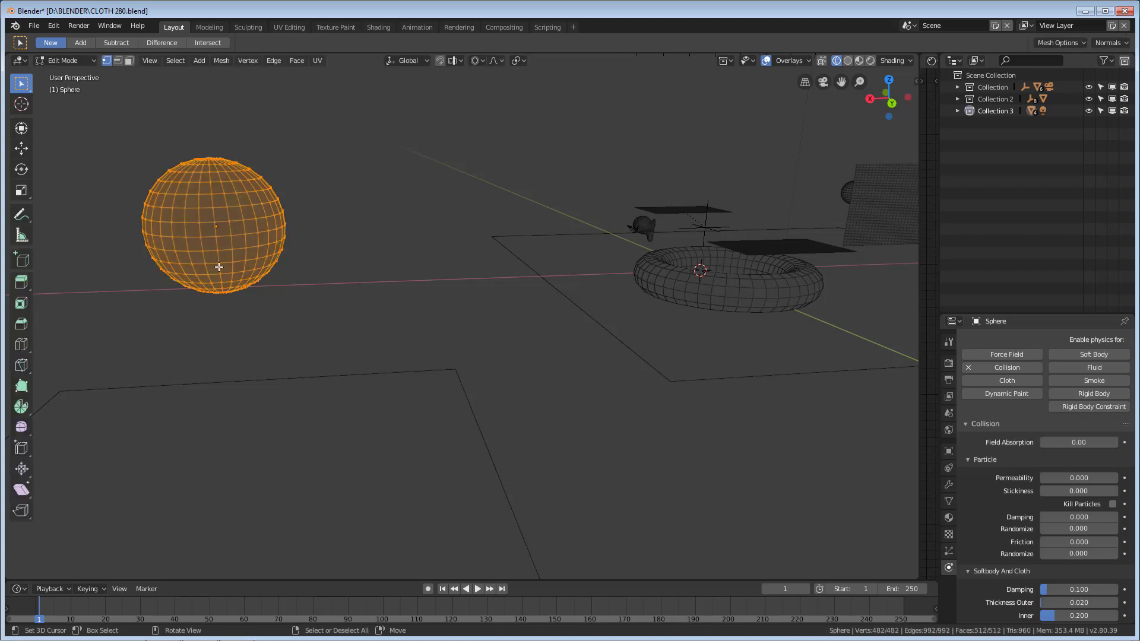
key(alt+a)
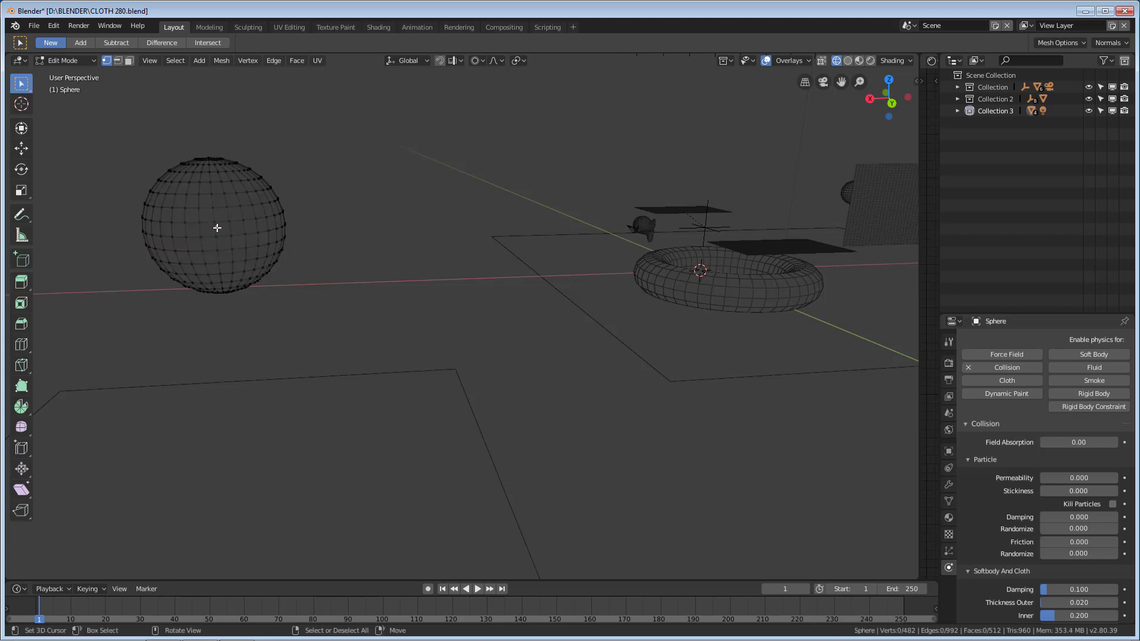
Try box-selecting a band of vertices around the sphere's middle with X-ray off, and clear the selection.
key(b)
drag(156, 213, 245, 242)
mouse_move(341, 304)
middle_down()
mouse_move(168, 300)
mouse_move(342, 307)
middle_up()
click(342, 307)
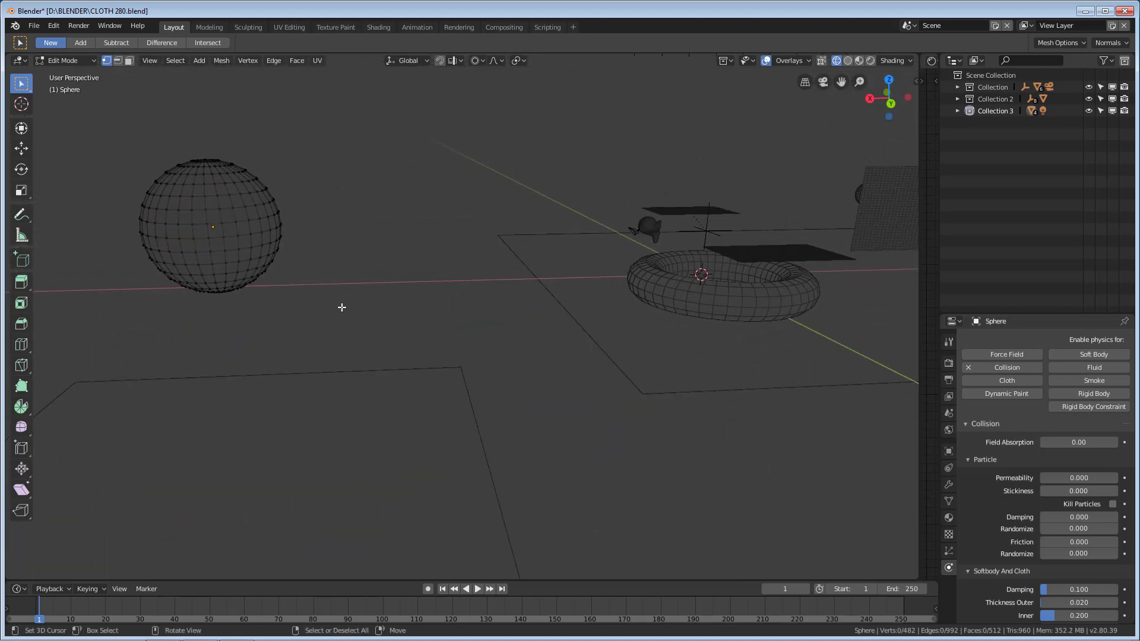
Turn on X-ray and box-select the band of vertices around the sphere's middle, front and back.
click(820, 63)
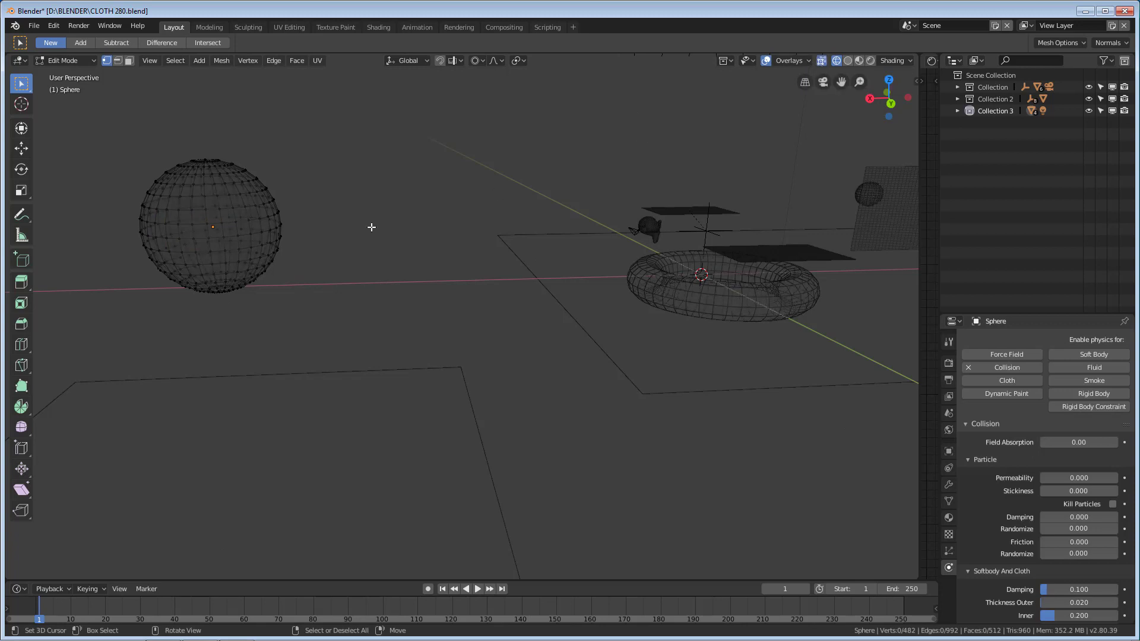
key(b)
drag(107, 213, 319, 254)
mouse_move(376, 275)
middle_down()
mouse_move(349, 285)
mouse_move(227, 276)
mouse_move(318, 272)
mouse_move(404, 287)
mouse_move(506, 275)
mouse_move(473, 283)
mouse_move(334, 265)
mouse_move(382, 272)
middle_up()
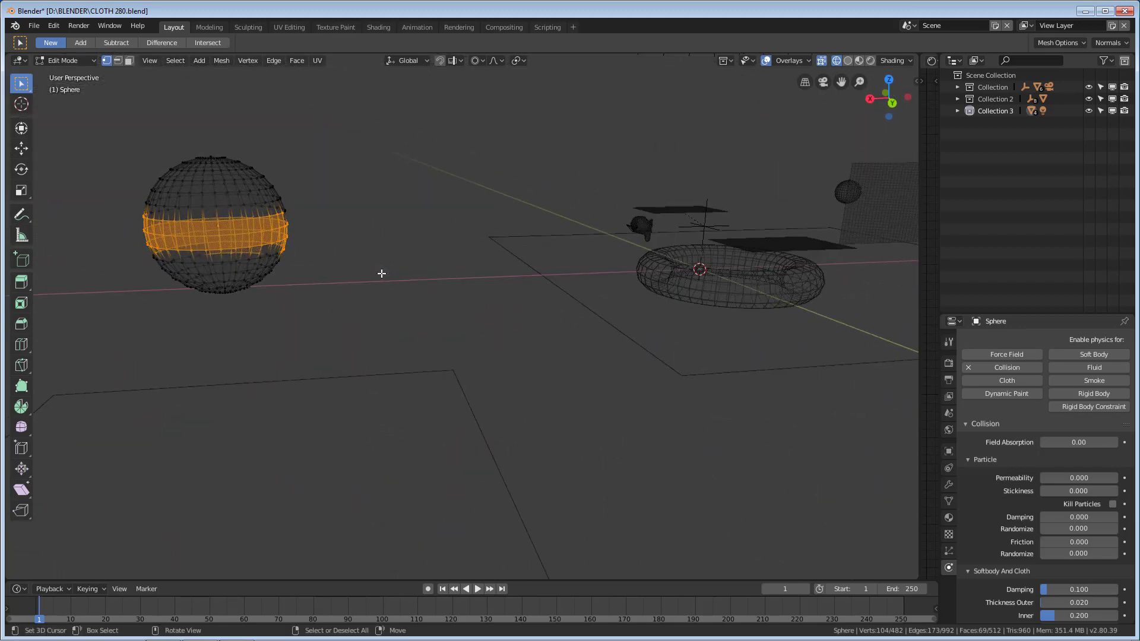
Return the sphere to Object Mode and switch the viewport shading to Solid and finally to Rendered.
key(Tab)
scroll(379, 274, down, 5)
key(z)
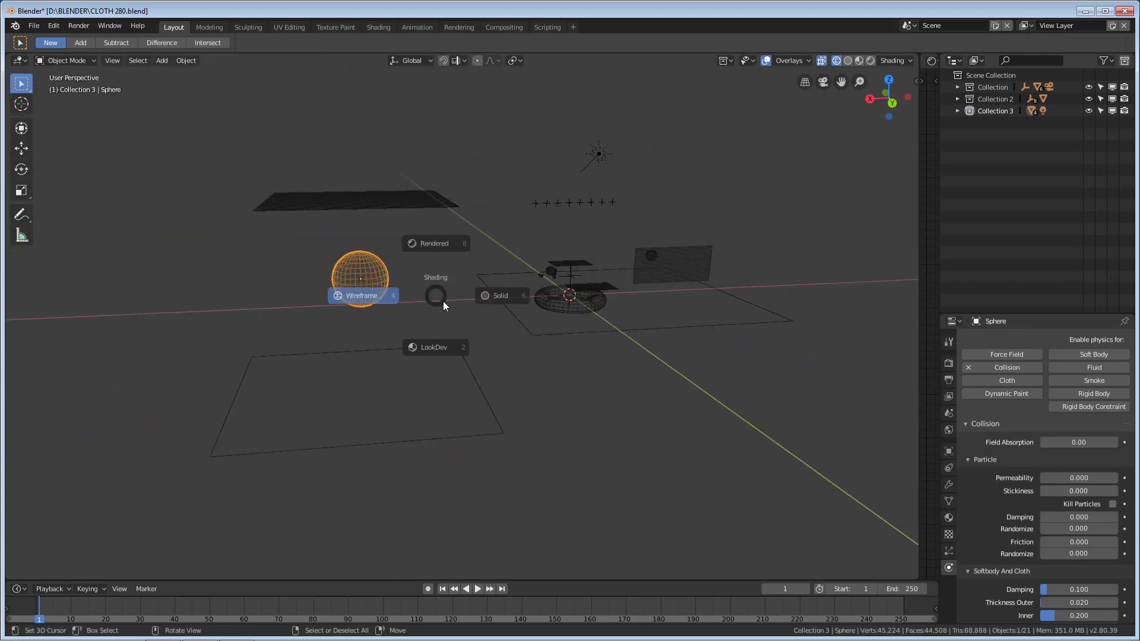
click(526, 293)
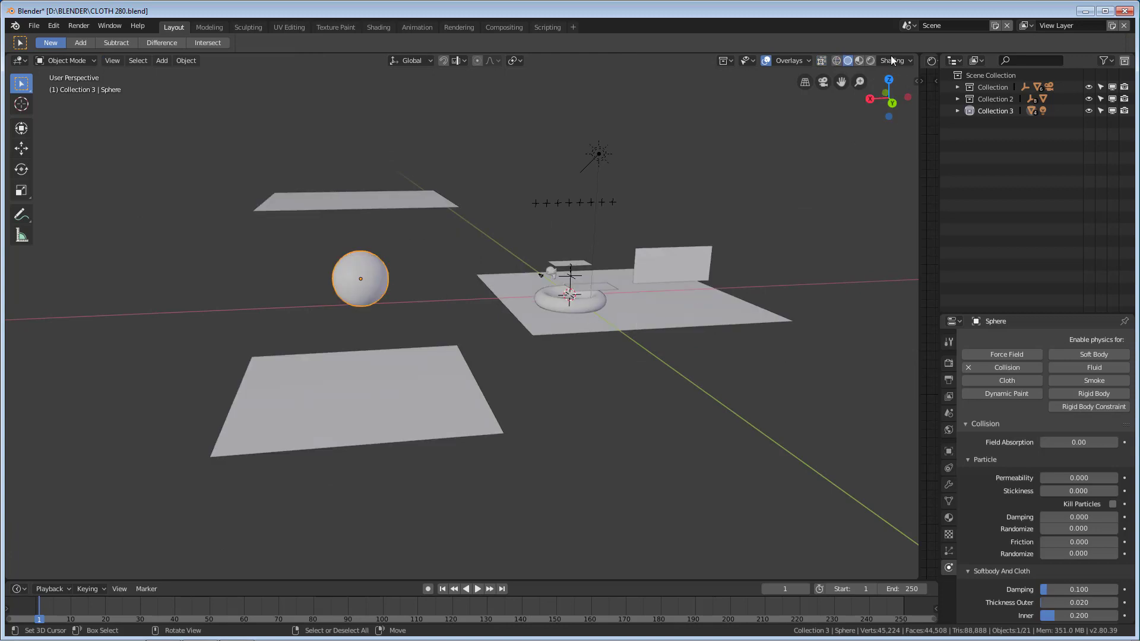
click(870, 60)
mouse_move(795, 234)
middle_down()
mouse_move(767, 290)
mouse_move(711, 284)
mouse_move(735, 294)
middle_up()
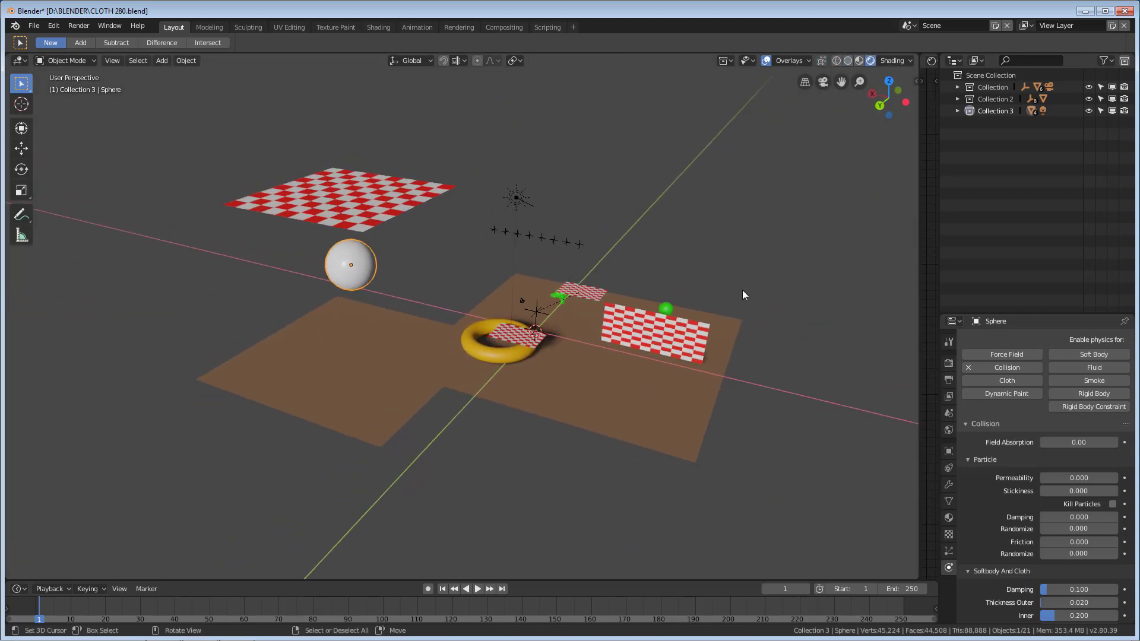
Look over the sphere's Collision settings and select the checkered cloth above it.
middle_drag(854, 301, 822, 327)
scroll(821, 326, up, 2)
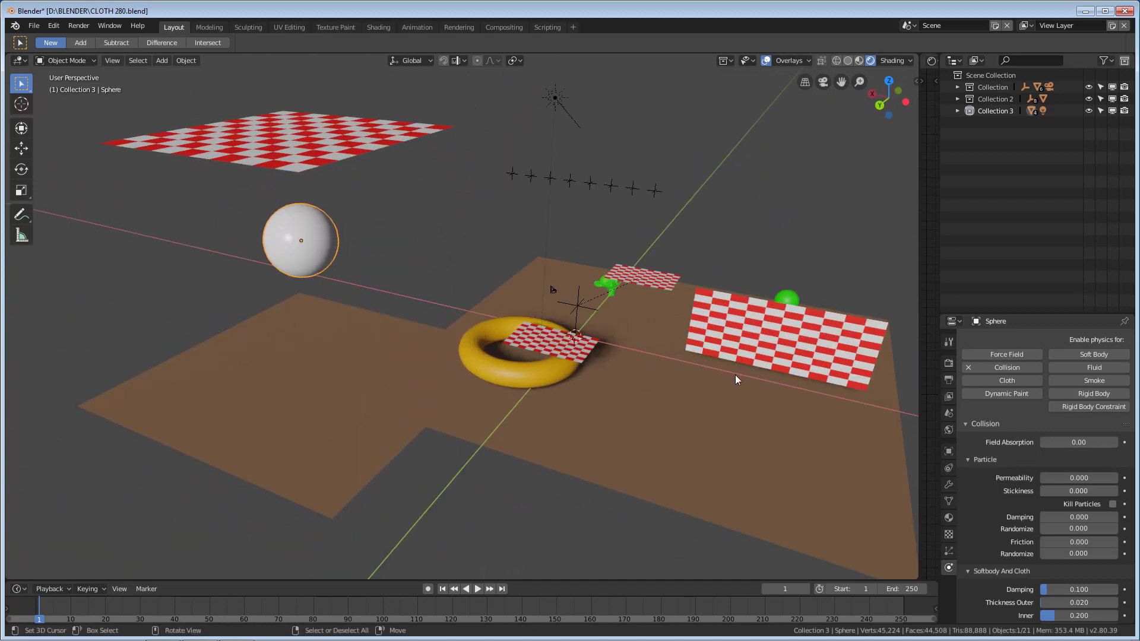
scroll(1043, 456, down, 2)
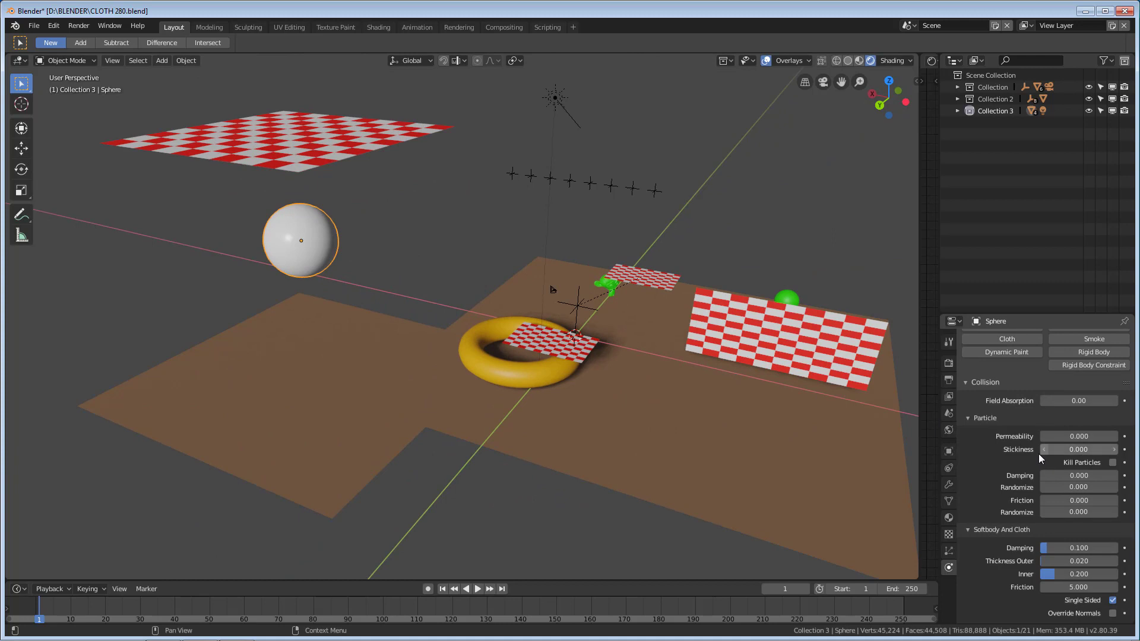
scroll(1072, 446, up, 2)
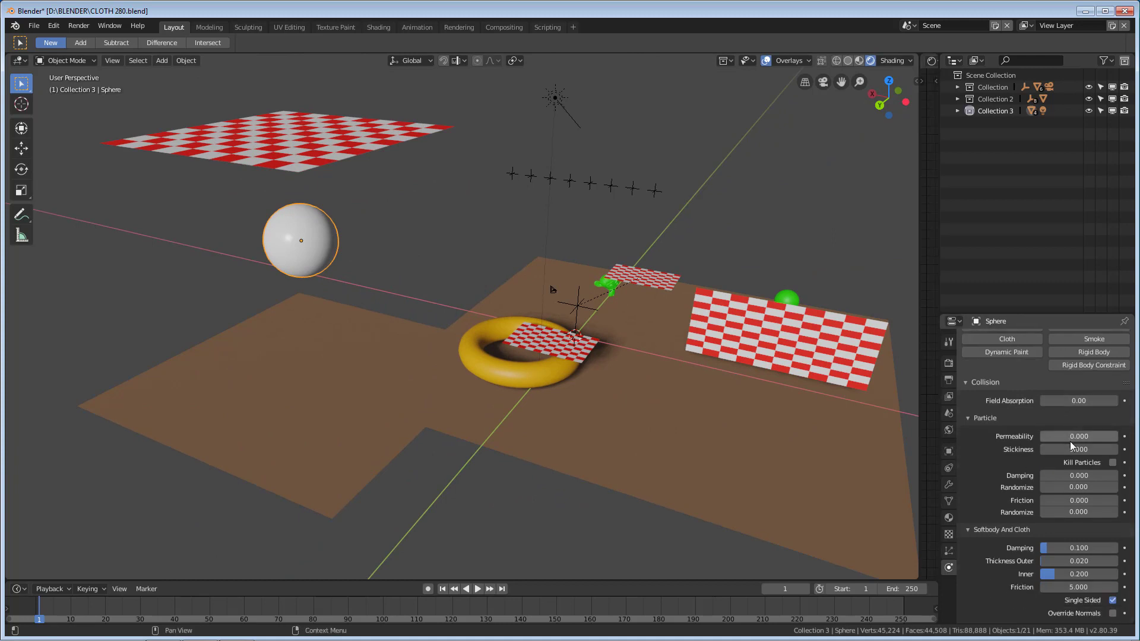
click(285, 133)
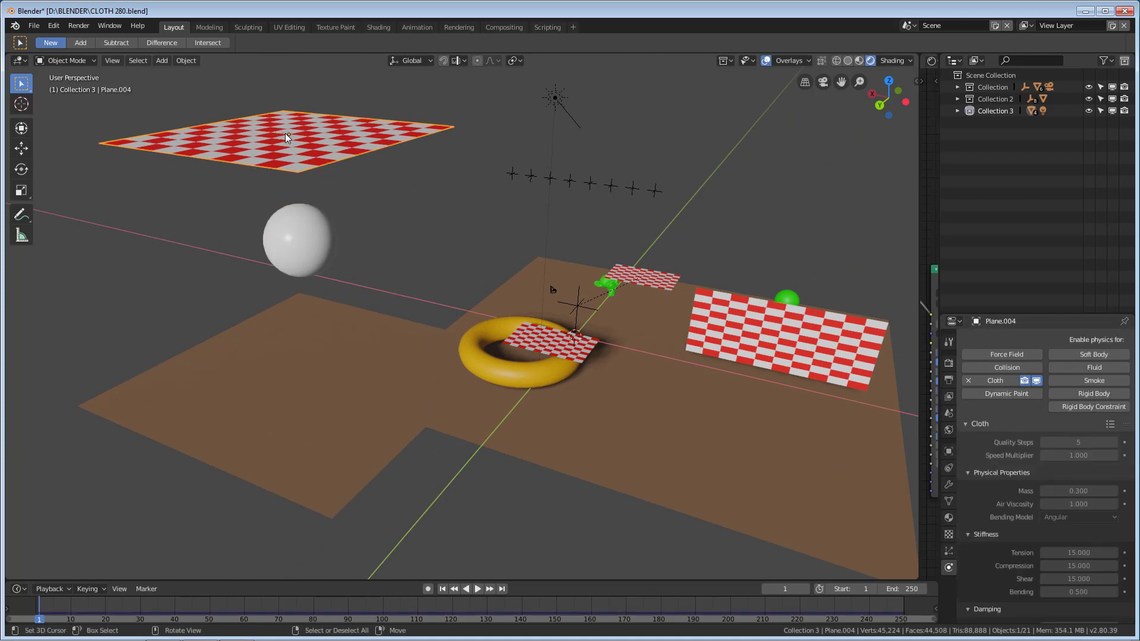
Look through the raised checkered cloth's physics settings, from presets, stiffness and damping to the bake cache, pin group and object collision.
click(1110, 424)
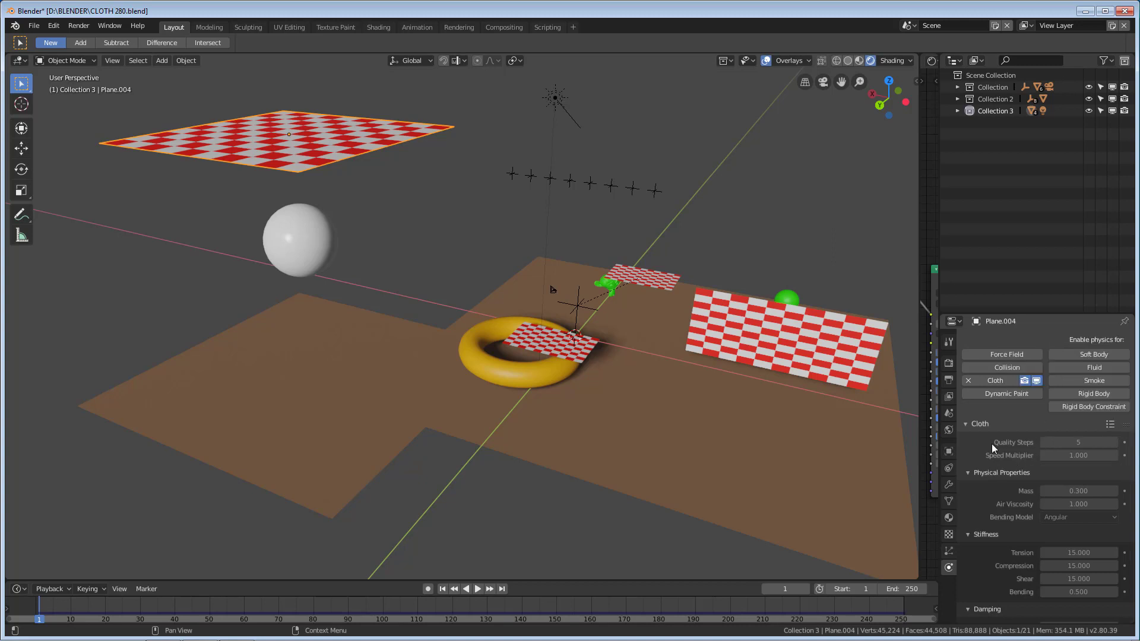
scroll(977, 439, down, 2)
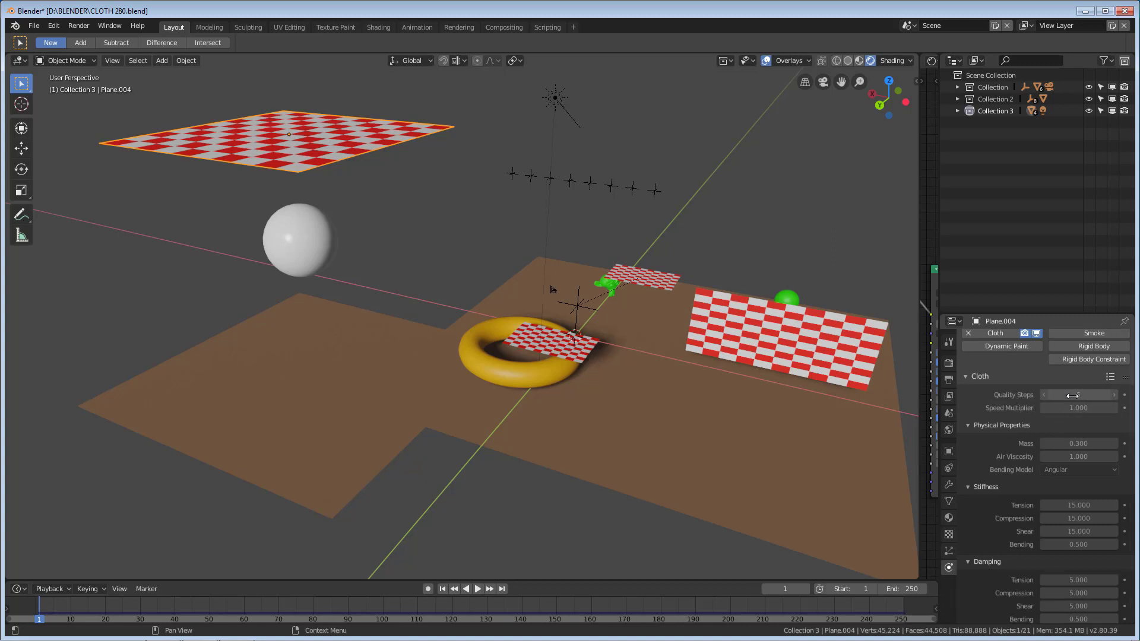
scroll(1016, 419, down, 3)
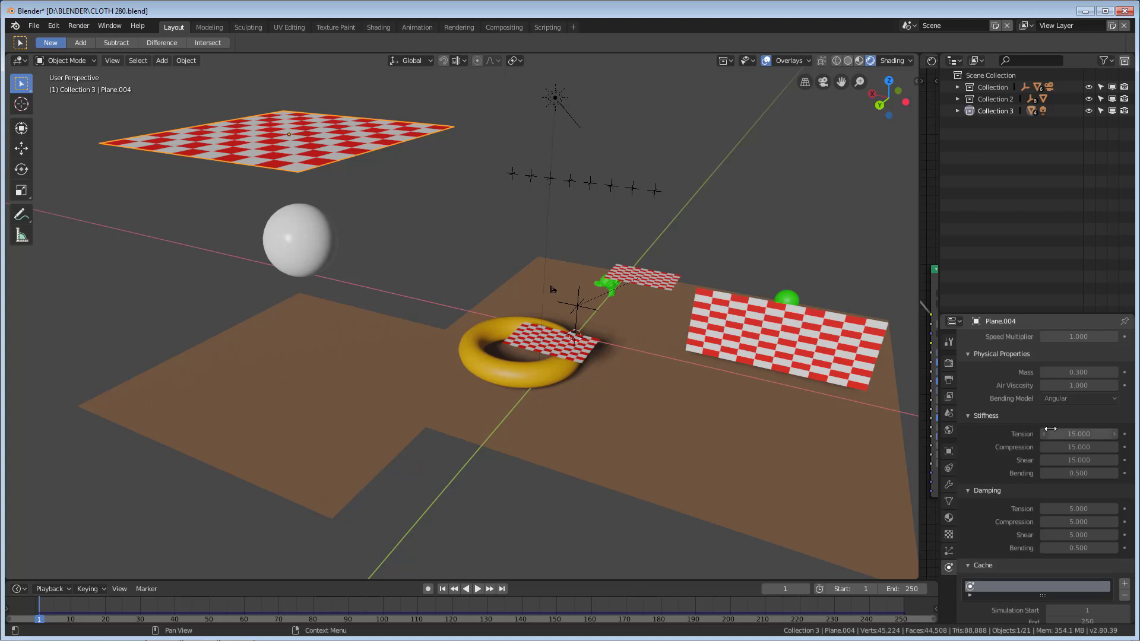
scroll(1051, 428, down, 3)
scroll(1051, 428, down, 10)
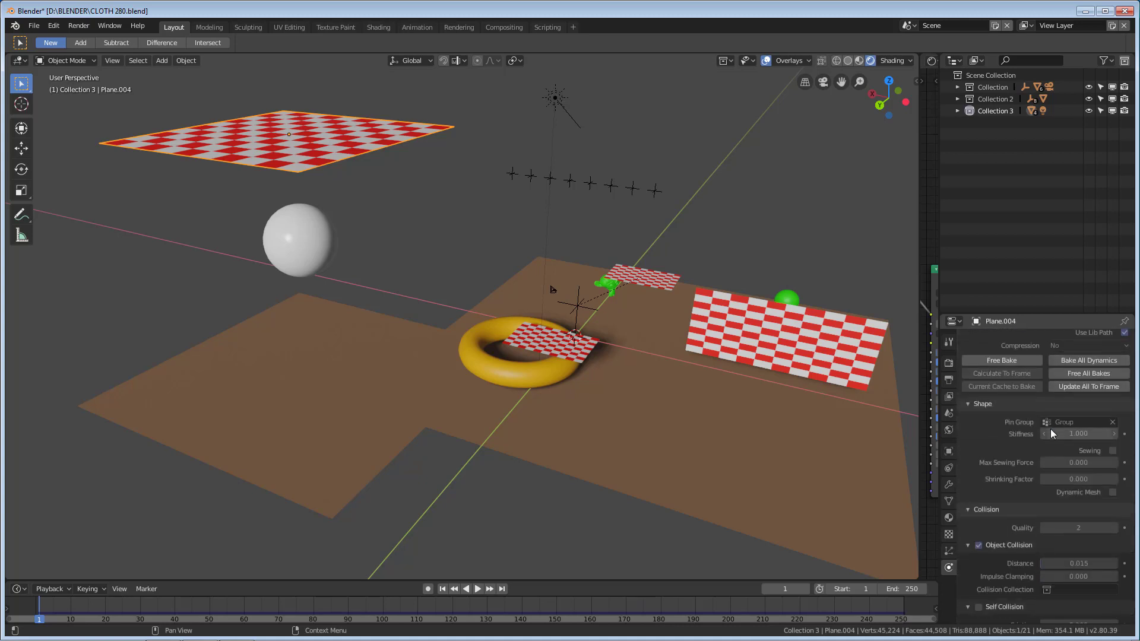
scroll(1050, 429, down, 3)
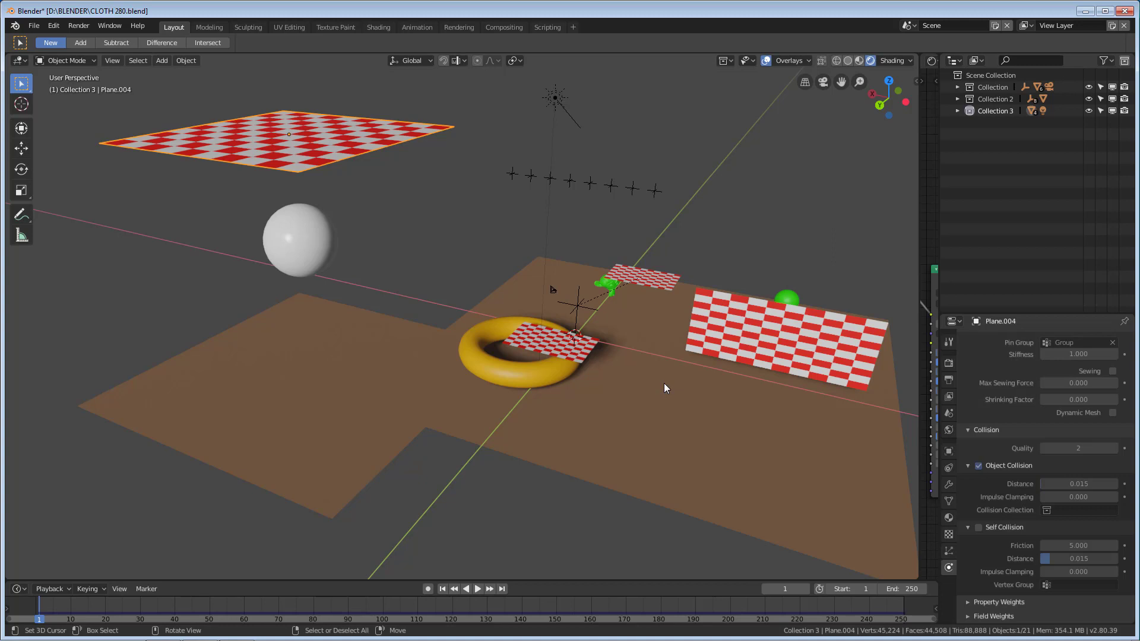
Examine the whole scene from several angles, including the cloth above the sphere, the torus and the other checkered cloths.
scroll(568, 382, down, 3)
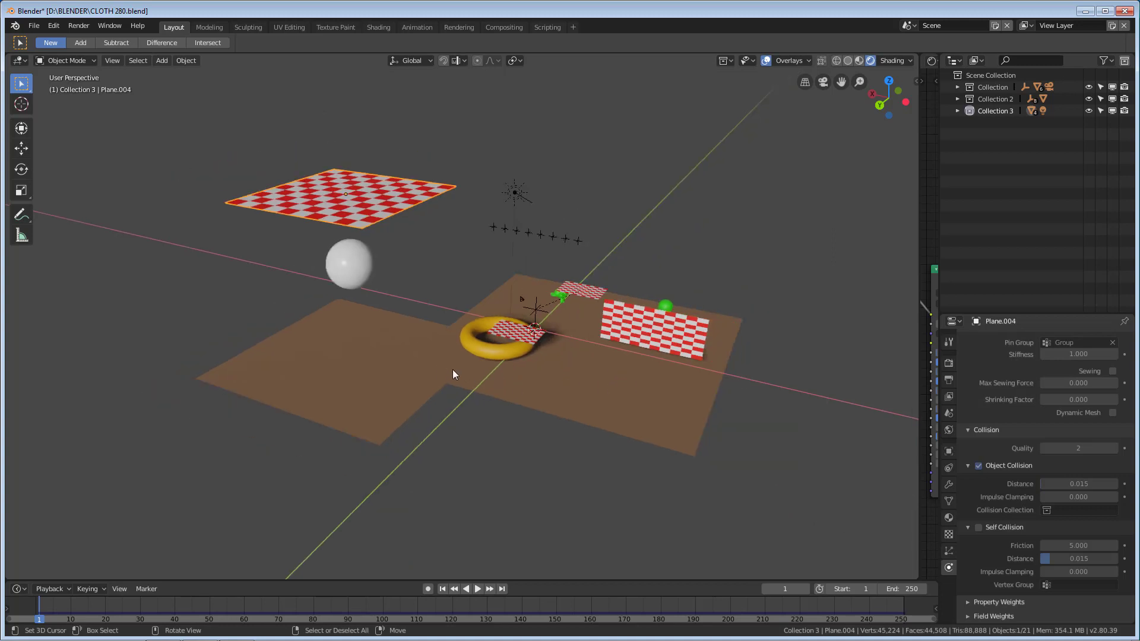
middle_drag(402, 367, 439, 370)
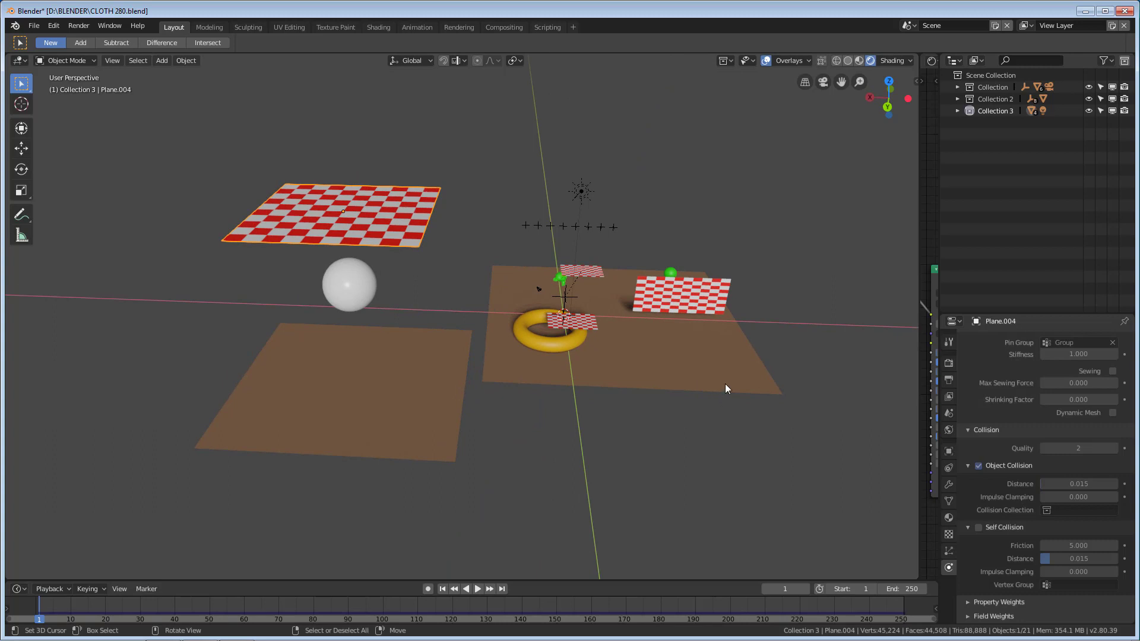
middle_drag(725, 386, 720, 415)
scroll(685, 383, up, 2)
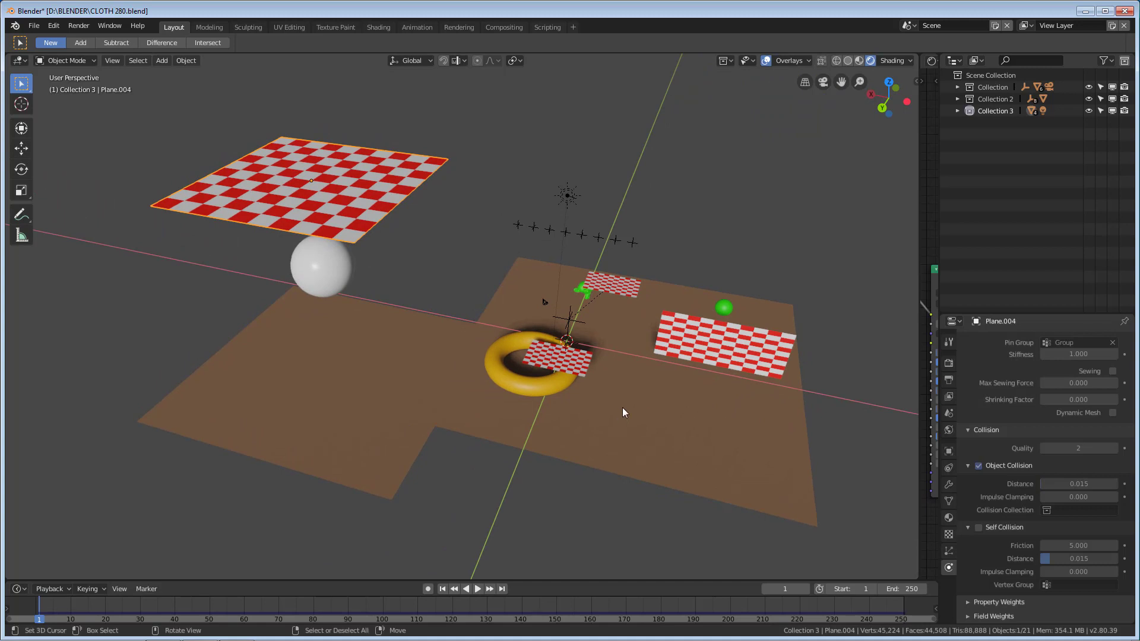
mouse_move(623, 407)
middle_down()
mouse_move(643, 404)
mouse_move(488, 404)
mouse_move(676, 404)
mouse_move(547, 399)
mouse_move(631, 401)
middle_up()
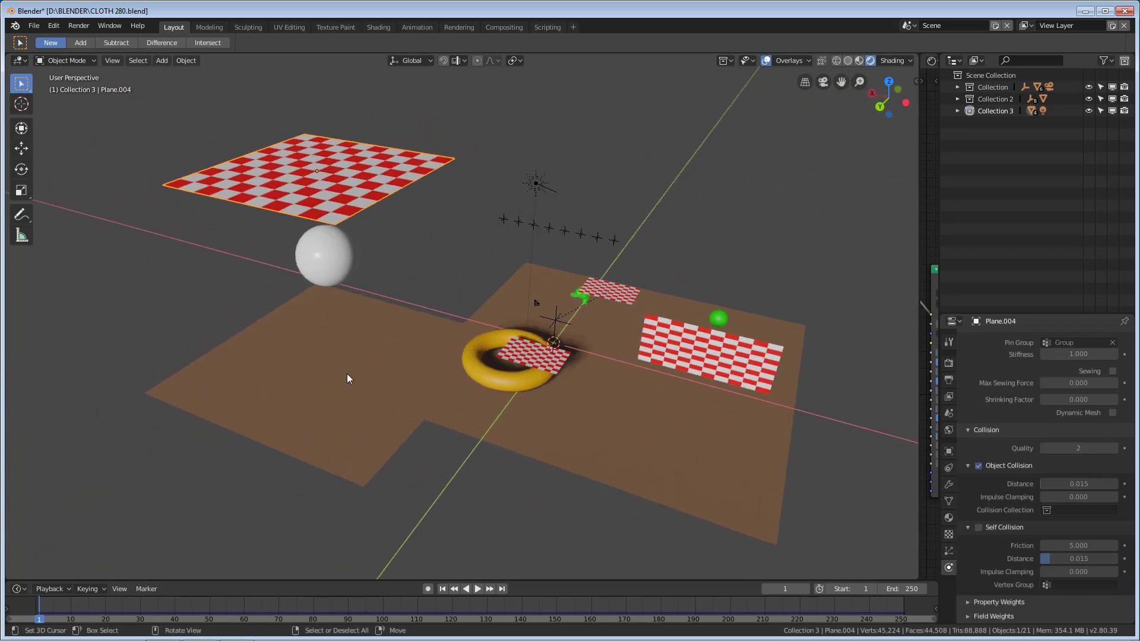
middle_drag(368, 369, 375, 376)
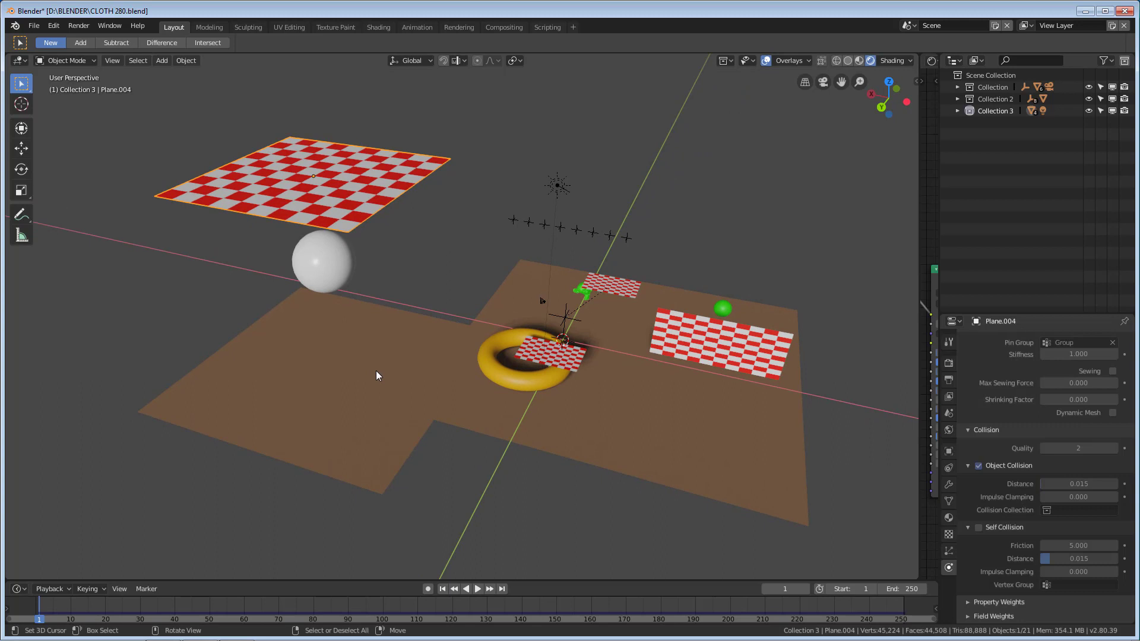